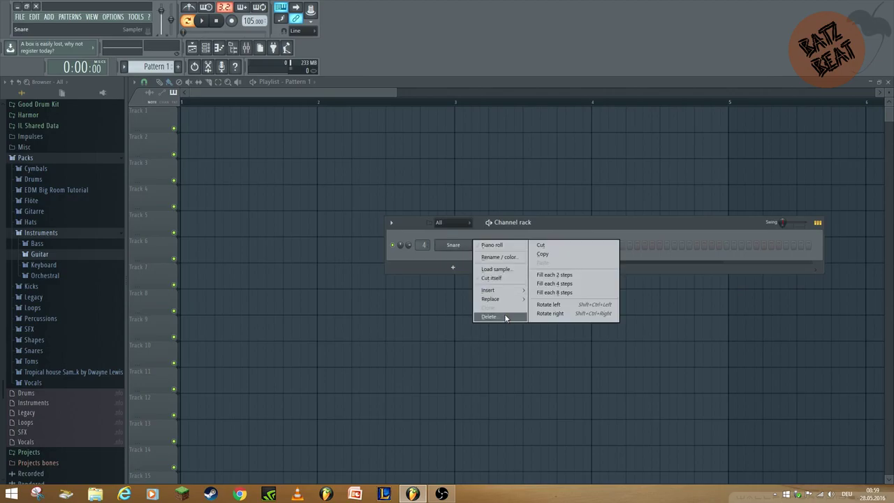
Open the Sampler channel's piano roll and stamp short C# major scale notes across the octaves at the start of bar 1.
right_click(459, 249)
click(492, 243)
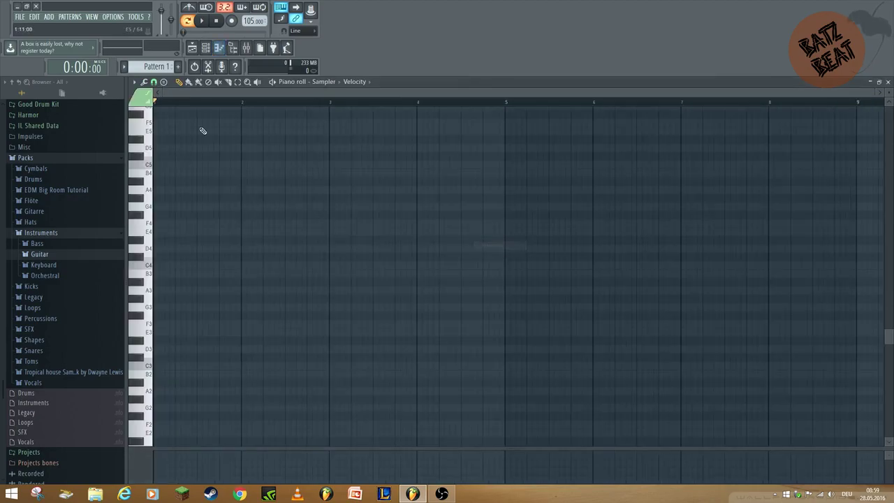
click(164, 82)
click(200, 286)
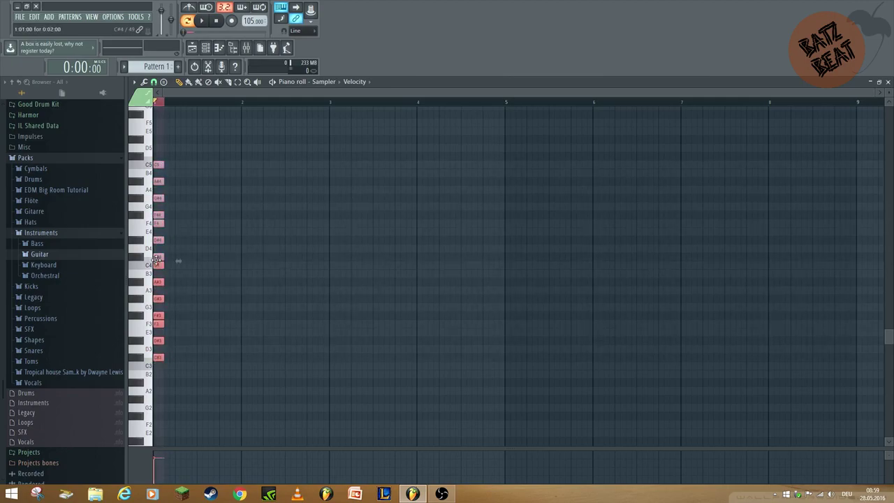
scroll(148, 153, up, 3)
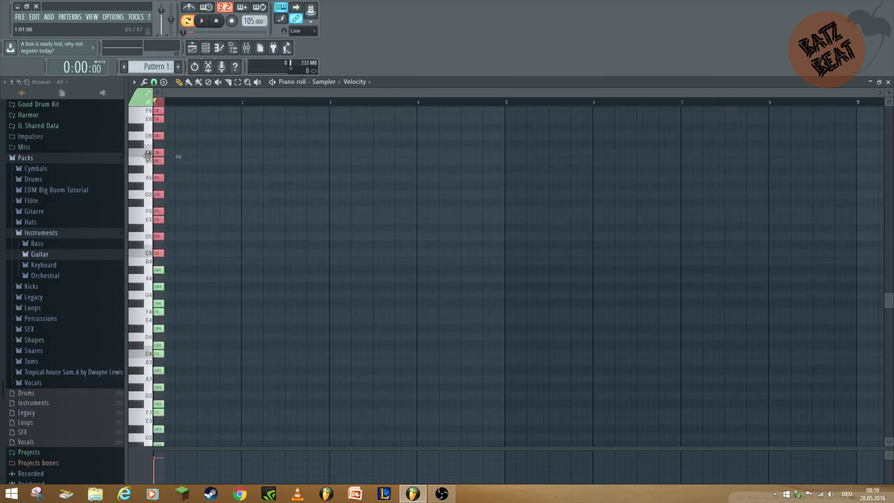
mouse_move(158, 144)
mouse_down()
mouse_move(232, 450)
mouse_move(224, 471)
mouse_move(201, 279)
mouse_move(174, 265)
mouse_move(189, 230)
mouse_move(173, 94)
mouse_move(229, 223)
mouse_move(176, 284)
mouse_move(168, 408)
mouse_move(159, 413)
mouse_move(255, 140)
mouse_move(224, 105)
mouse_move(202, 293)
mouse_move(140, 341)
mouse_move(174, 359)
mouse_move(169, 400)
mouse_move(159, 323)
mouse_up()
Duplicate the column of scale notes at the start of every bar through bar 8.
drag(160, 224, 421, 222)
key(ctrl+a)
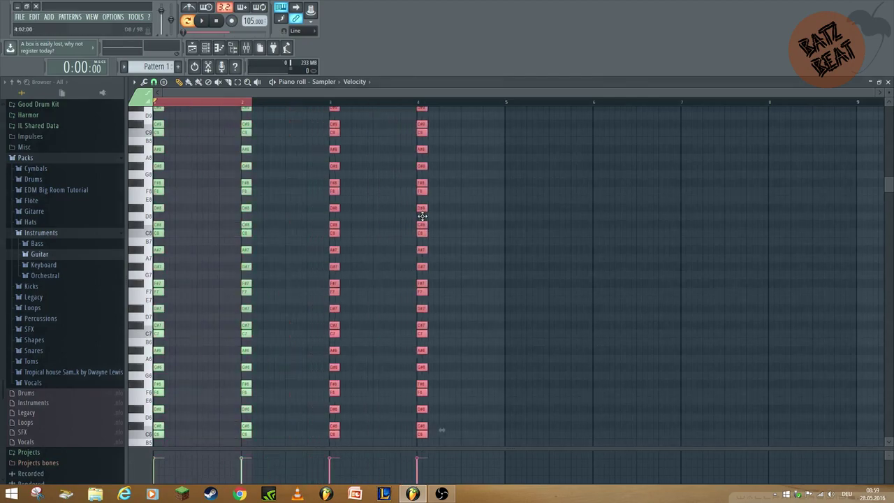
key(ctrl+a)
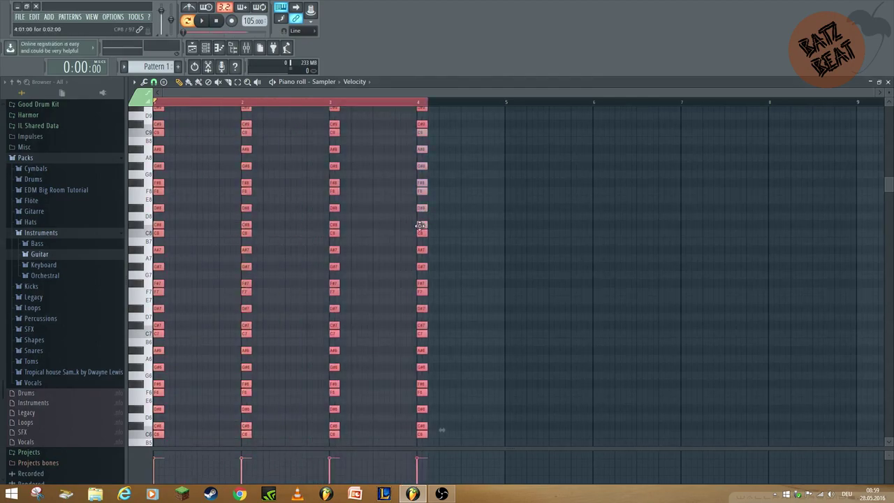
drag(419, 225, 768, 221)
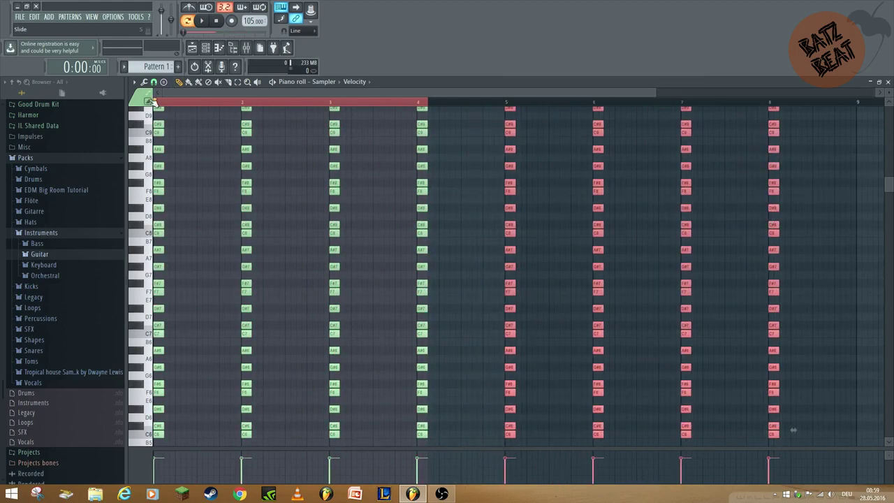
click(158, 102)
Insert an FL Keys channel in the channel rack and load its Grand Piano (3 MB) sample set.
click(211, 50)
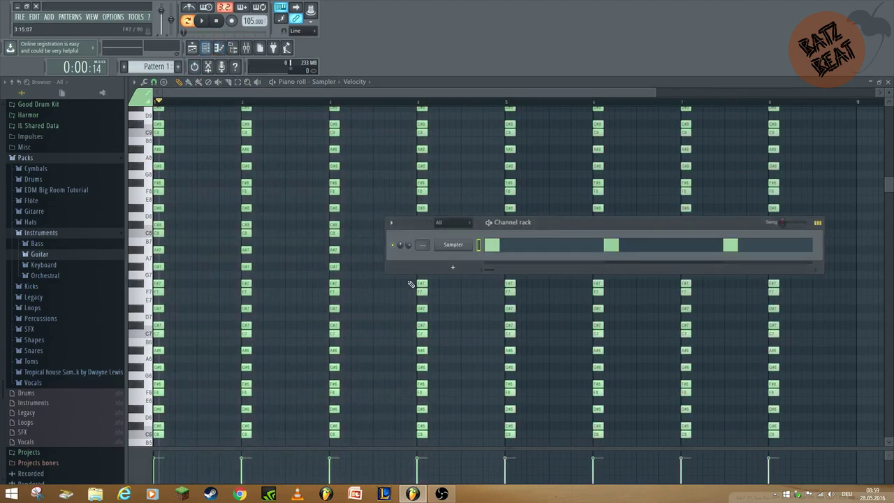
right_click(457, 243)
mouse_move(501, 295)
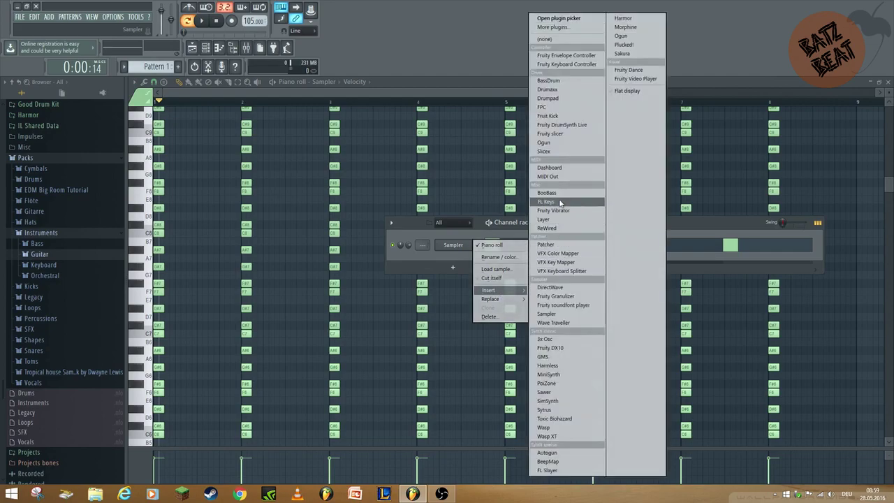
click(563, 199)
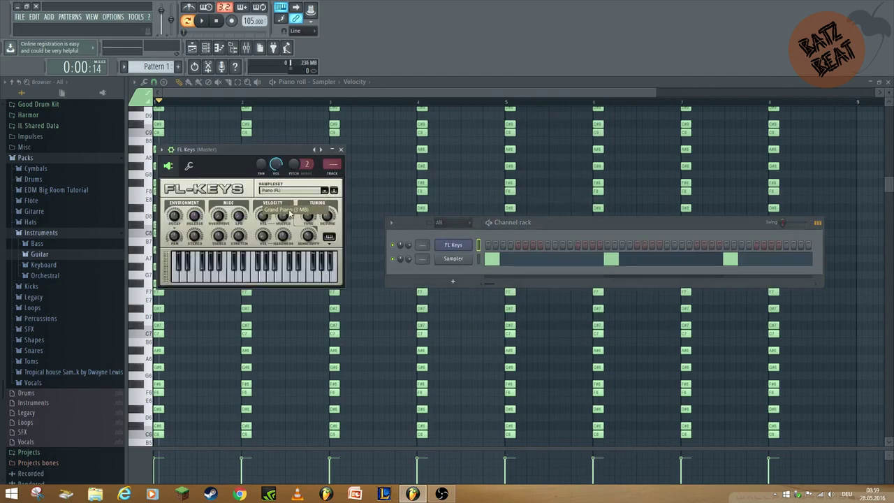
Open the FL Keys piano roll and draw a full-bar chord of C#4, G#4 and F5 in bar 1.
right_click(466, 243)
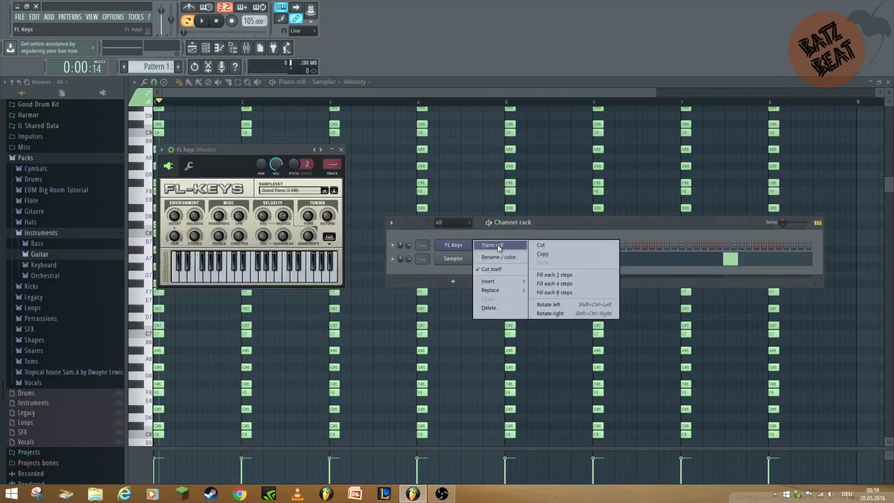
click(498, 245)
scroll(192, 238, down, 4)
click(163, 275)
drag(157, 266, 165, 376)
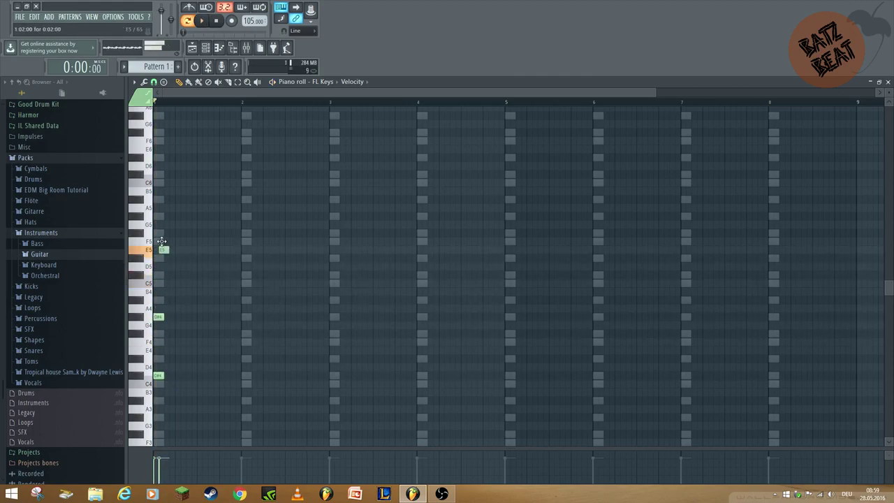
drag(168, 220, 270, 367)
click(261, 326)
key(space)
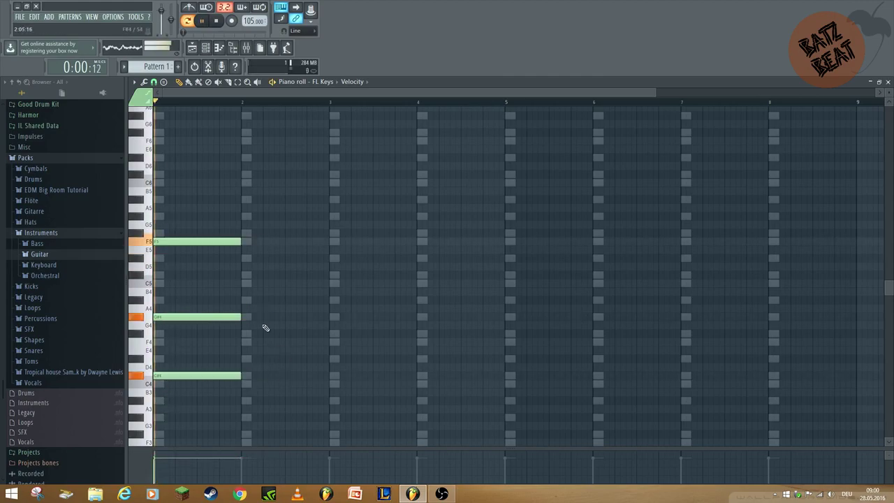
Add a full-bar chord of D#4, A#4 and F#5 in bar 2.
click(249, 360)
drag(264, 359, 260, 360)
click(251, 301)
key(space)
drag(253, 224, 248, 233)
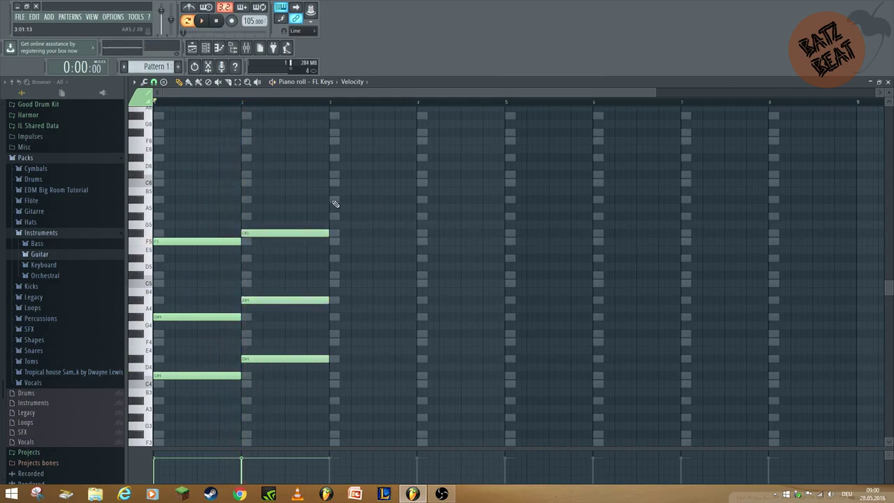
Add full-bar chords of F#4, C#5 and A#5 in bar 3 and G#4, D#5 and C6 in bar 4.
click(336, 200)
click(331, 273)
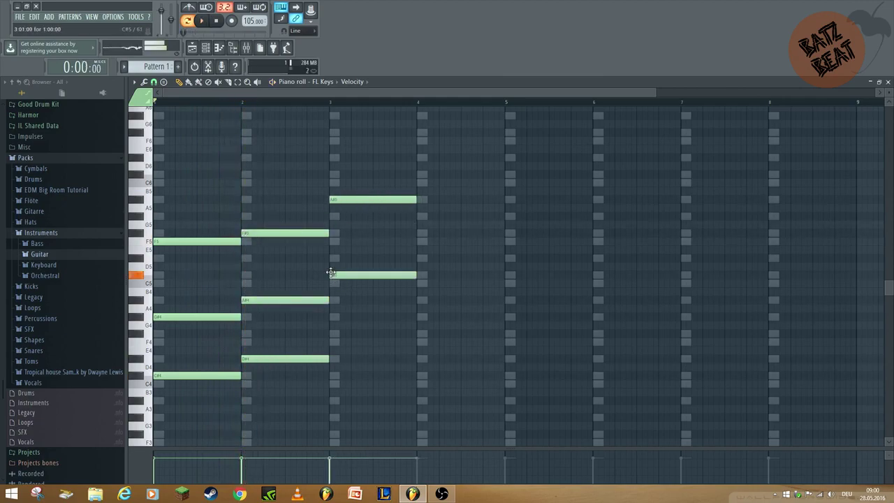
click(421, 183)
key(space)
click(421, 258)
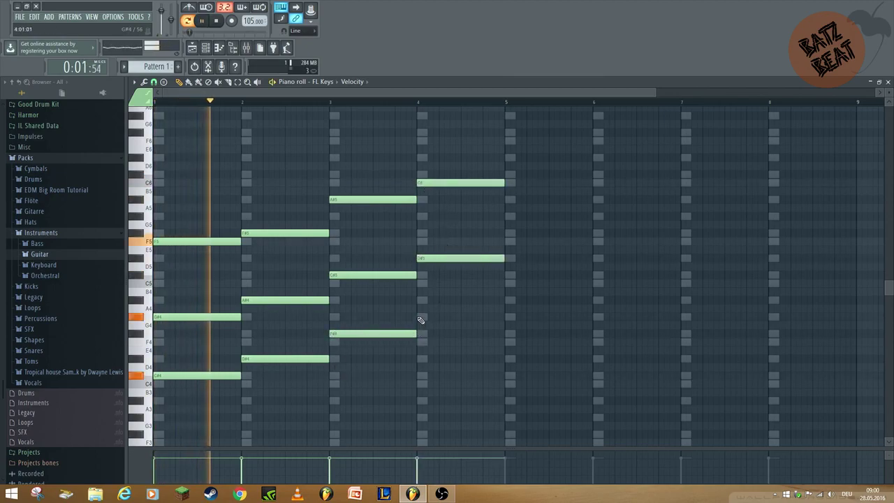
Copy the four-chord progression into bars 5 to 8 and play it back.
drag(538, 144, 225, 424)
drag(195, 379, 547, 340)
scroll(548, 329, down, 2)
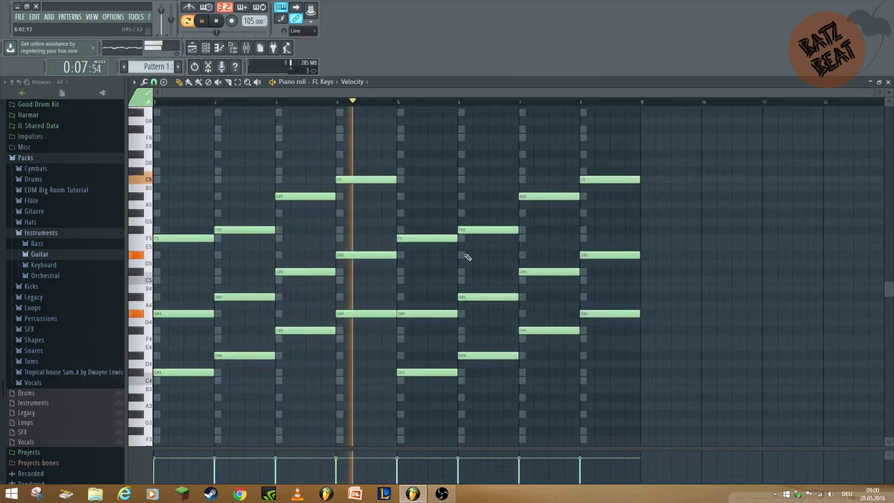
key(space)
Shorten all three notes of the bar 4 chord by two steps at their end.
drag(377, 151, 393, 343)
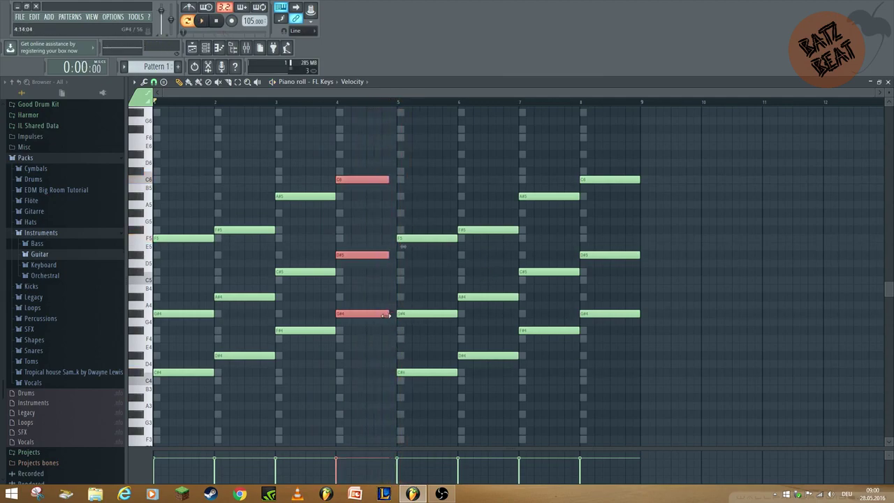
ctrl+right_click(423, 173)
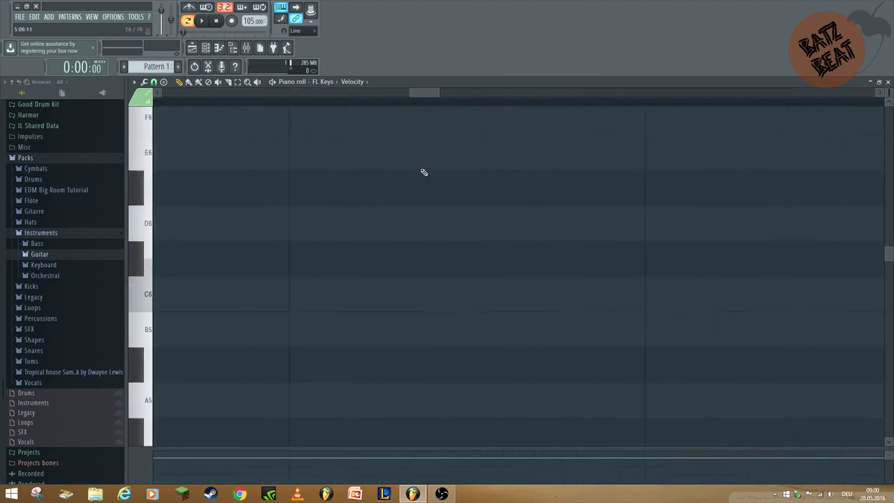
ctrl+right_click(417, 175)
scroll(455, 179, up, 4)
scroll(596, 169, up, 1)
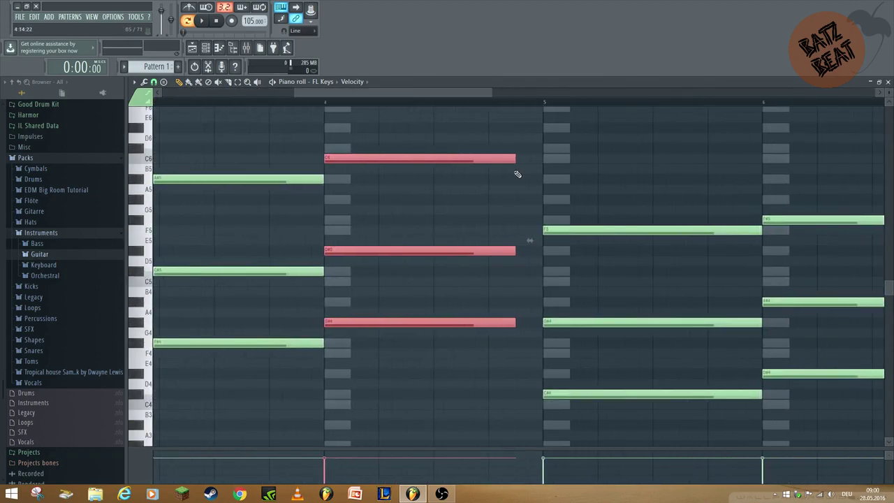
scroll(519, 168, up, 1)
Duplicate the bar 4 chord directly behind itself, trim the copy to end at bar 5, and play the pattern.
drag(519, 123, 383, 372)
drag(393, 323, 618, 341)
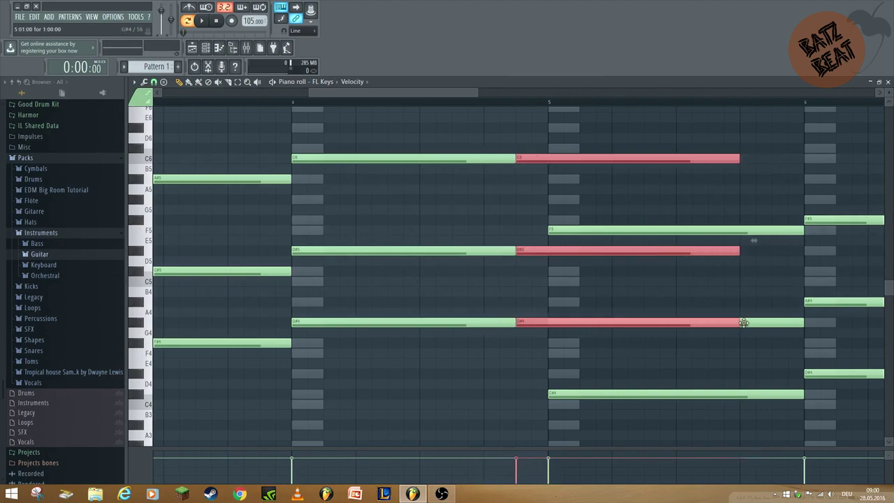
drag(737, 323, 539, 331)
key(space)
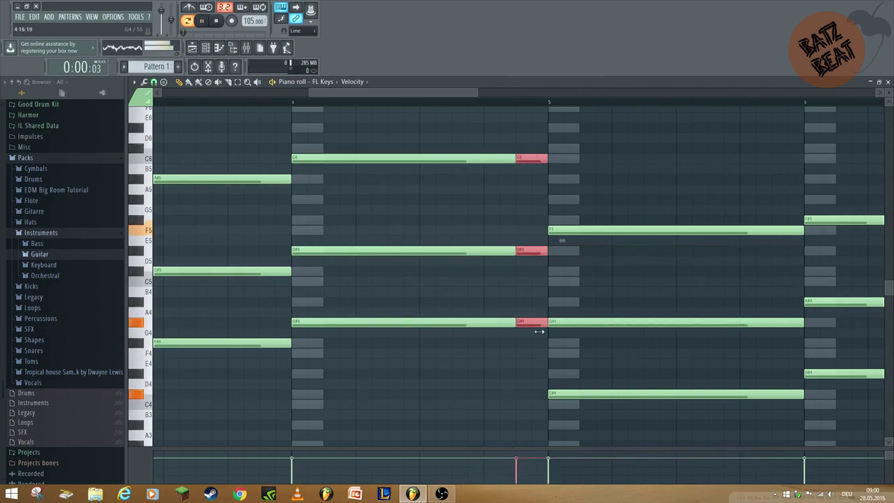
click(603, 355)
scroll(613, 363, down, 4)
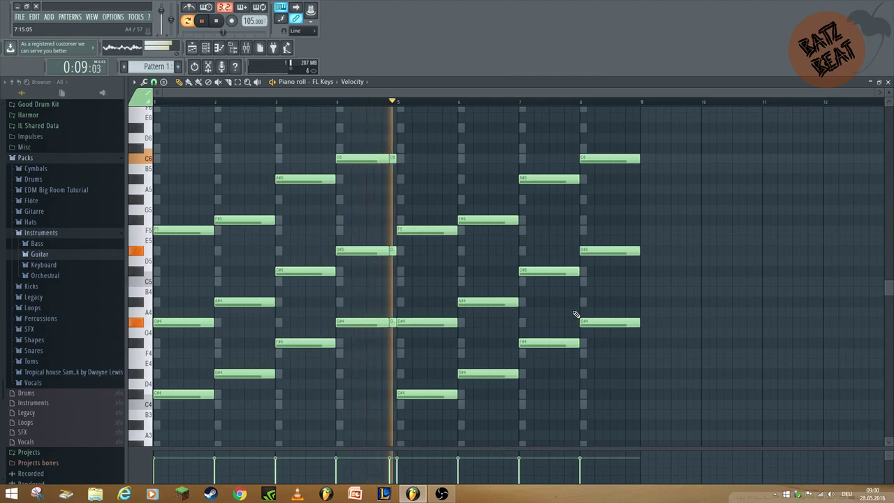
Shorten the main bar 4 chord to three quarters of the bar and extend its repeat to fill the last quarter.
scroll(360, 167, up, 5)
key(space)
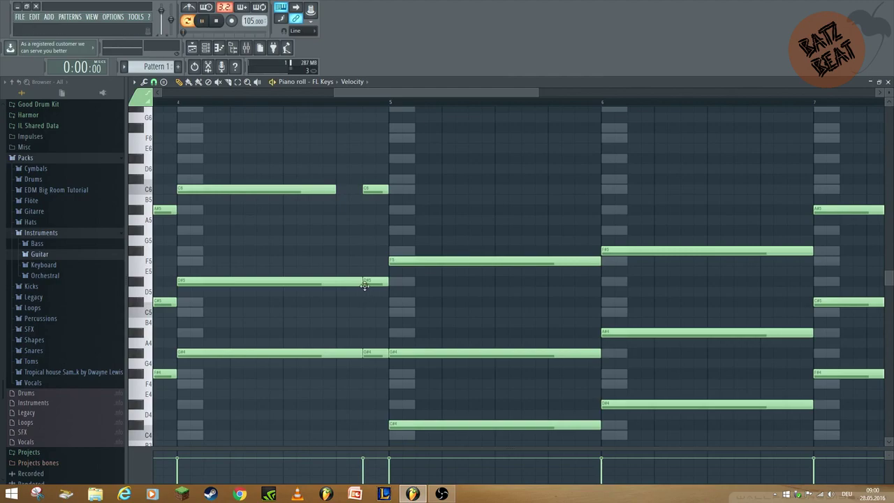
mouse_move(391, 124)
mouse_down()
mouse_move(357, 356)
mouse_move(394, 132)
mouse_up()
drag(376, 164, 386, 354)
ctrl+click(375, 388)
scroll(375, 336, down, 3)
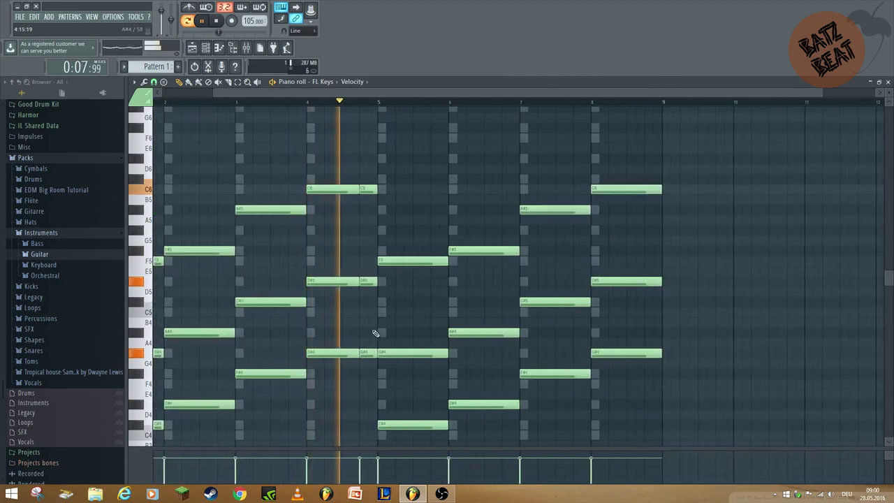
Shorten the bar 8 chord to three quarters of the bar and add a quarter-bar repeat of it up to bar 9.
scroll(441, 317, down, 1)
scroll(441, 318, up, 1)
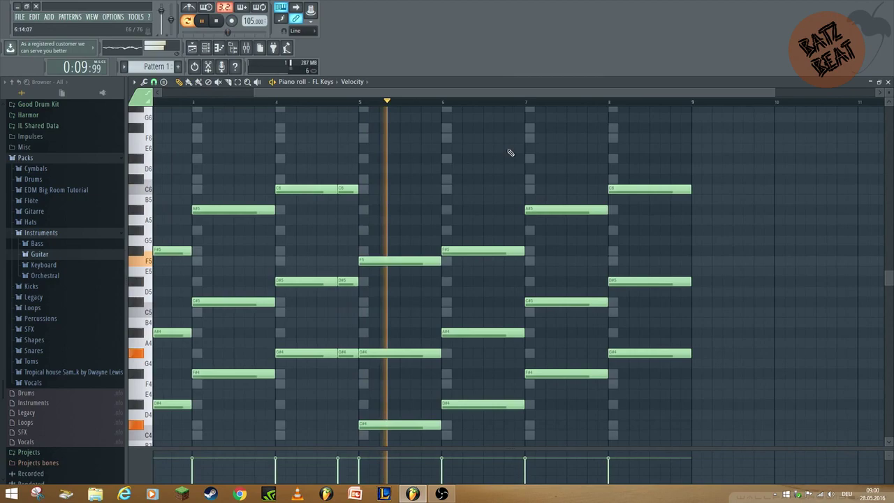
drag(408, 90, 486, 112)
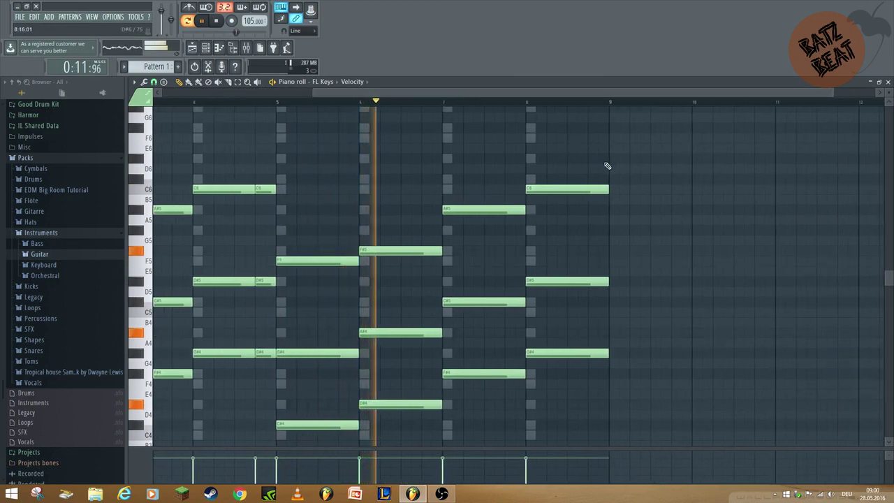
scroll(602, 178, up, 2)
scroll(593, 185, down, 2)
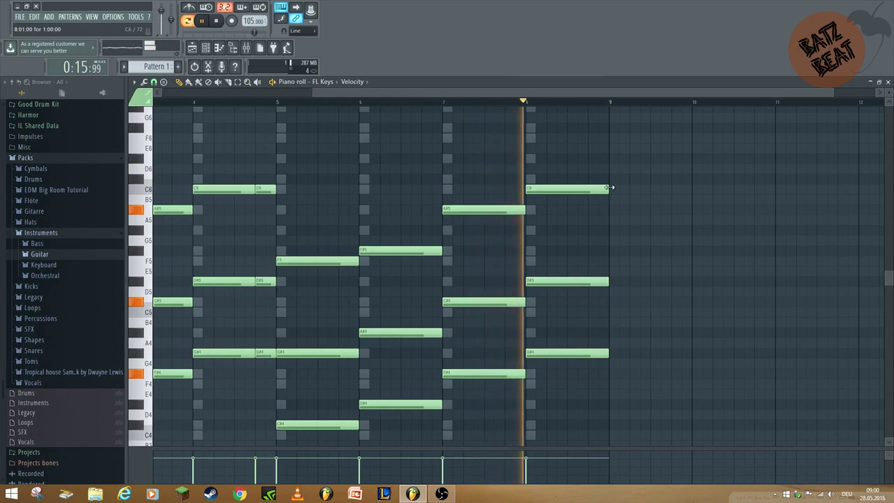
key(space)
drag(616, 186, 639, 357)
click(654, 356)
right_click(664, 353)
drag(643, 125, 608, 356)
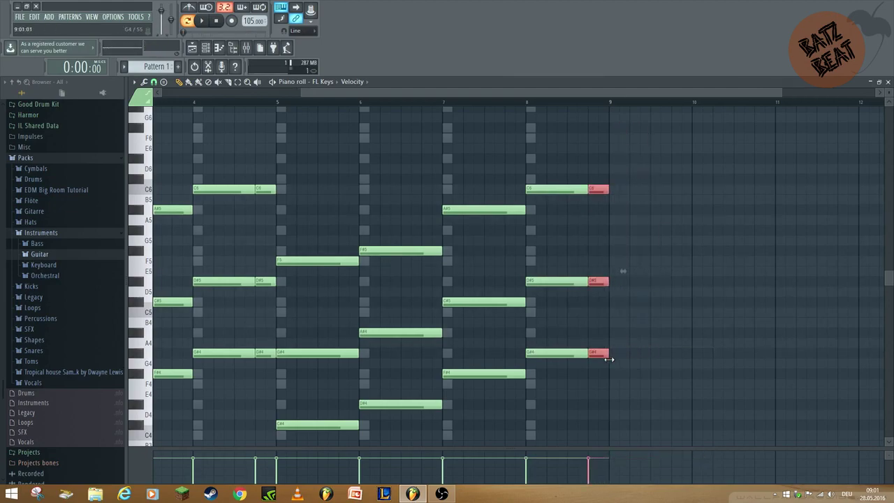
click(525, 177)
Place a four-step C#6 melody note above the chord at the start of bar 1 and audition it.
drag(489, 92, 338, 92)
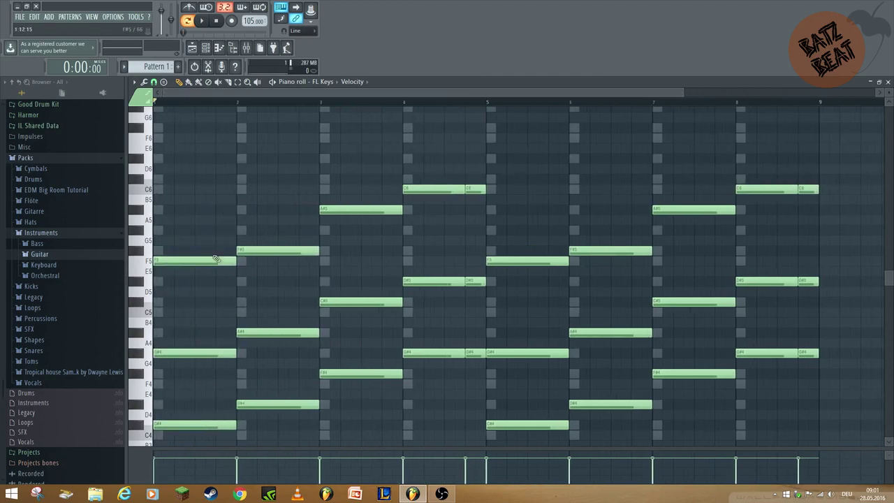
ctrl+right_click(170, 178)
scroll(175, 187, down, 1)
scroll(170, 245, up, 1)
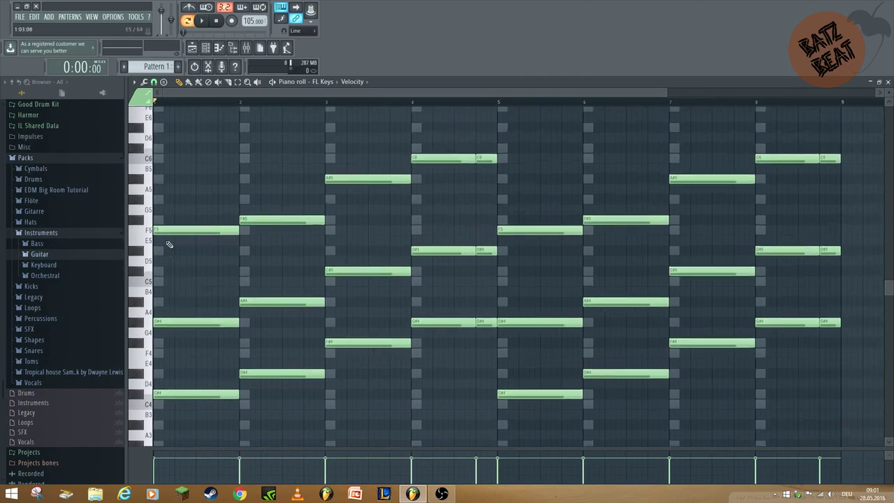
drag(161, 199, 160, 150)
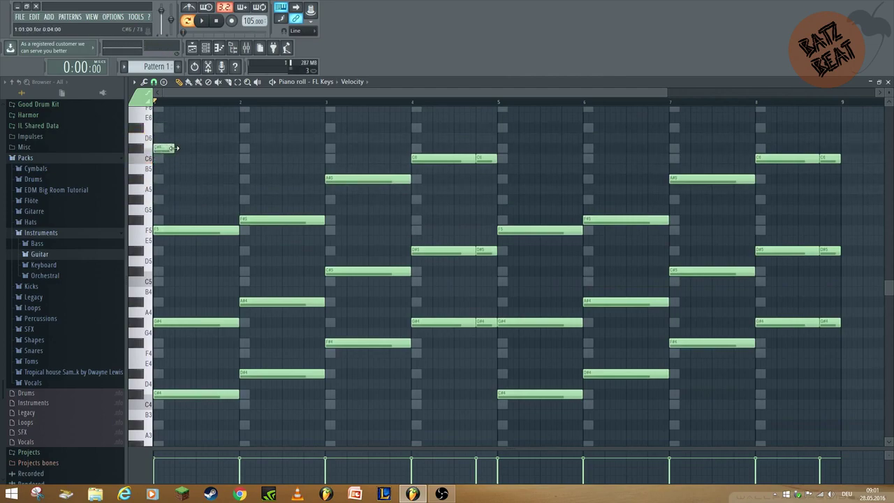
key(space)
key(space)
key(space)
key(space)
key(space)
key(space)
Try a four-step A#5 melody note directly after the C#6 and play it back.
drag(185, 159, 188, 182)
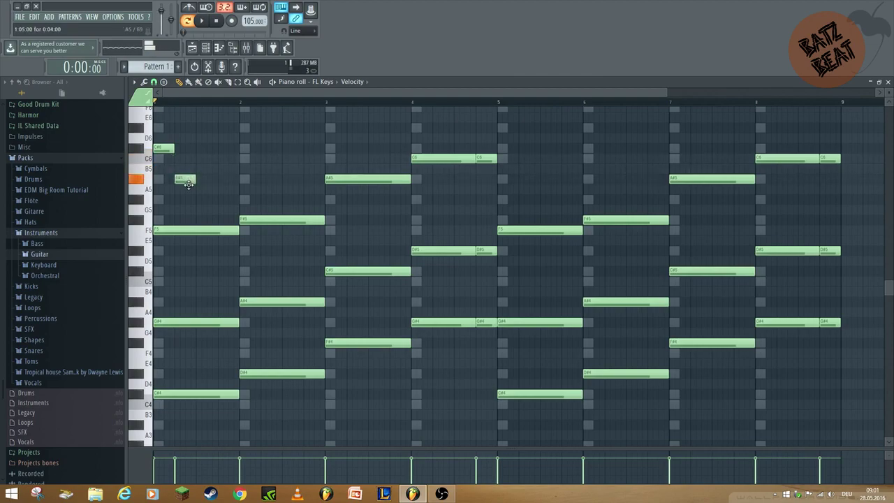
key(space)
key(space)
Lengthen the C#6 to half a bar and follow it with two-step C6 and A#5 notes, checking by playback.
drag(187, 180, 196, 153)
key(space)
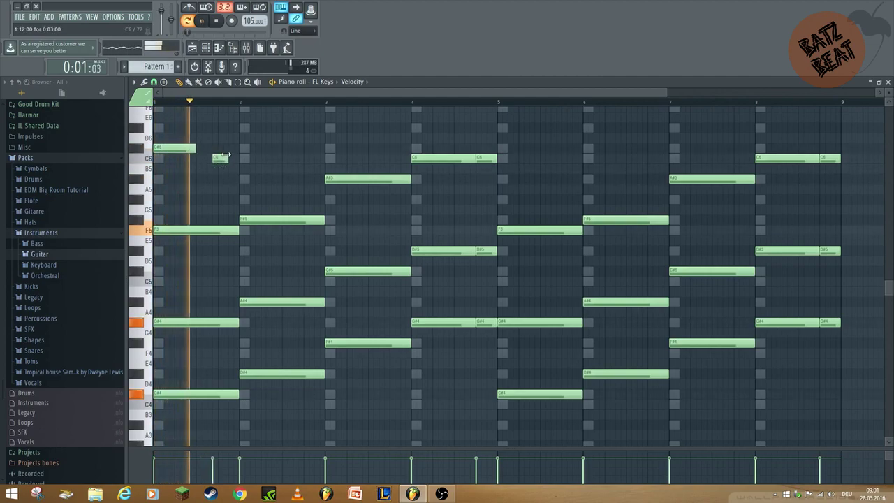
key(space)
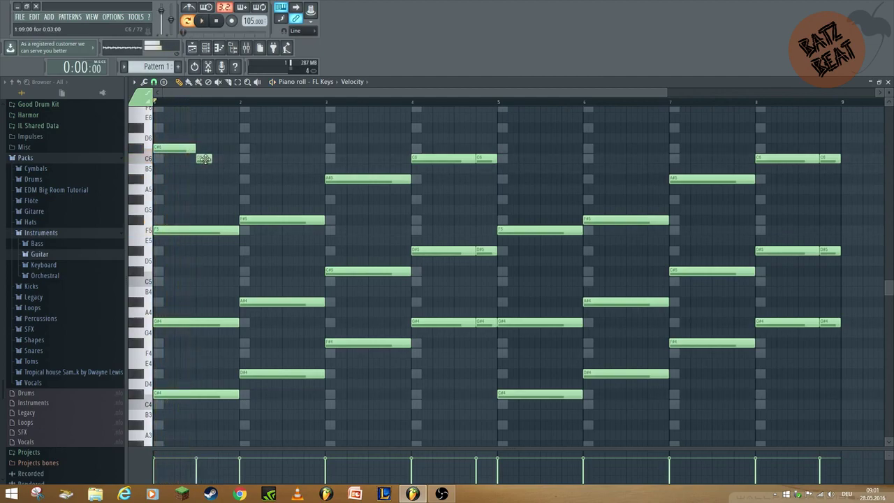
key(space)
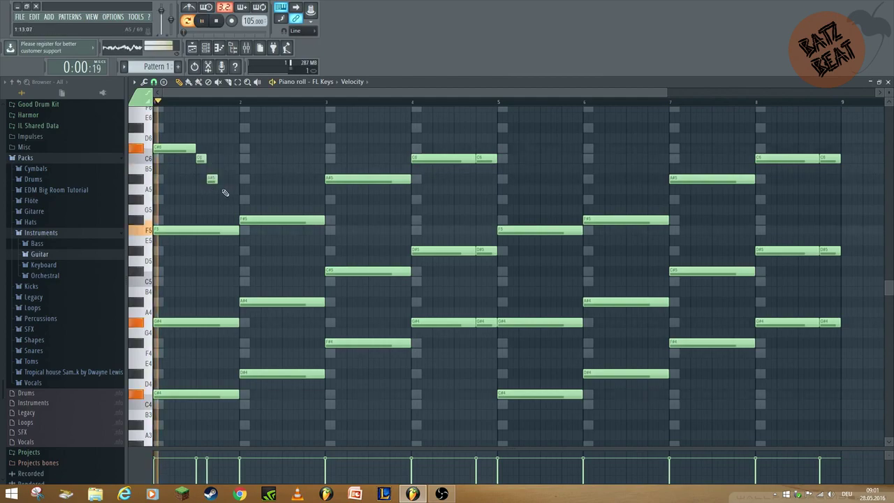
Try shortening the bar 1 C#6 to six steps with the two-step C6 and A#5 notes moved closer behind it.
key(space)
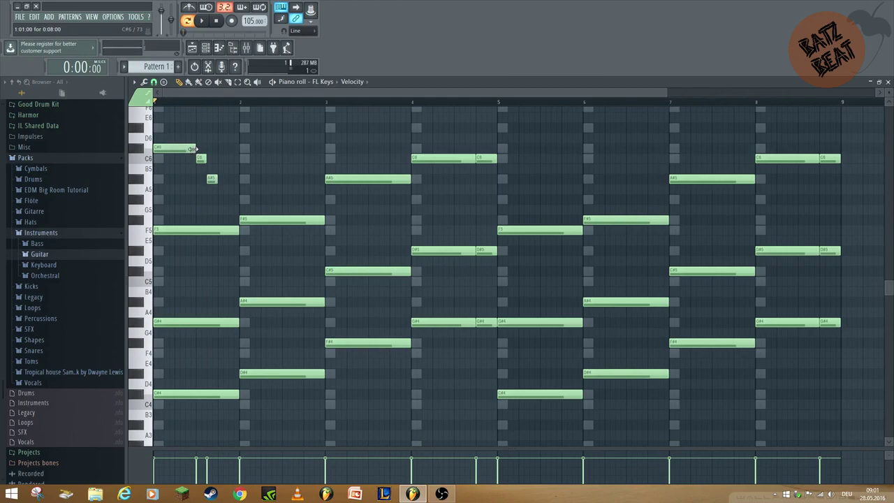
key(space)
key(space)
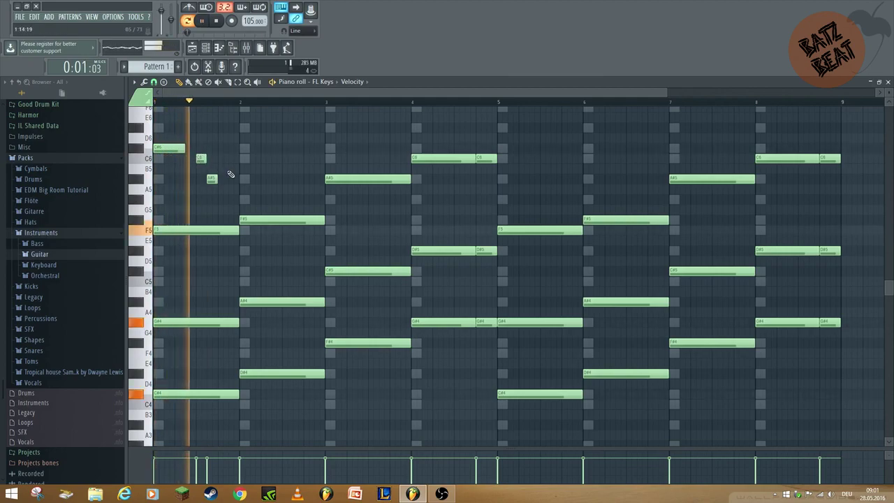
key(space)
key(space)
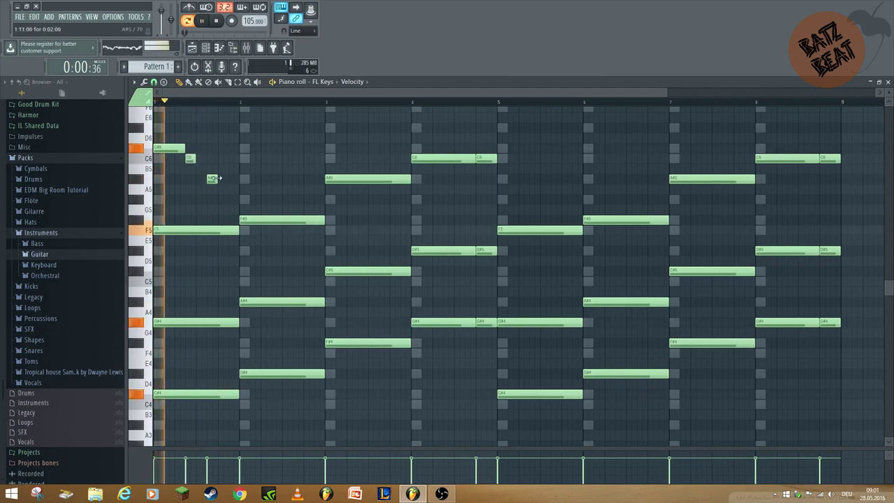
key(space)
drag(210, 178, 205, 176)
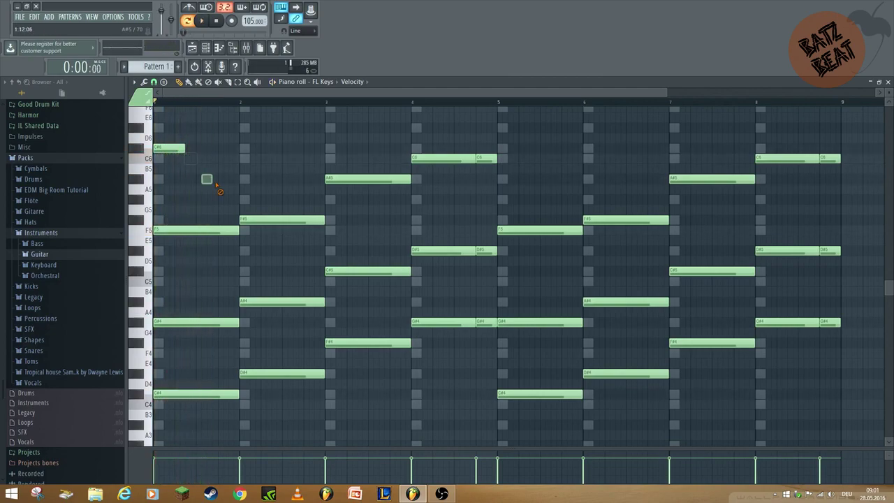
key(space)
key(space)
key(space)
Try a half-bar C#6 followed by a two-step C#6 repeat and a two-step C6, checking by playback.
drag(183, 150, 195, 150)
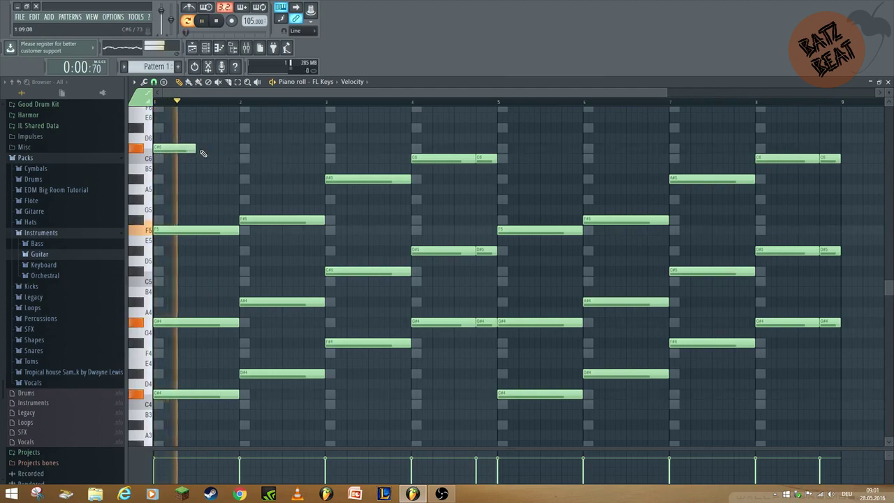
click(204, 151)
key(space)
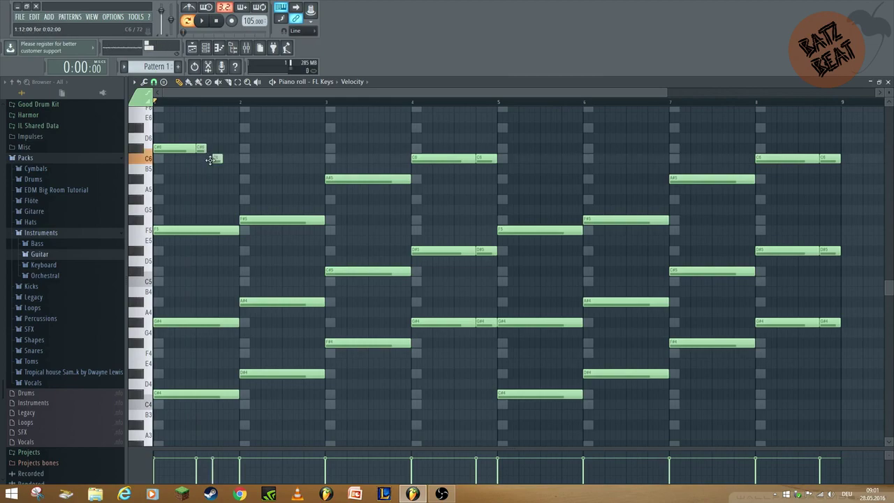
key(space)
drag(216, 158, 211, 160)
key(space)
key(space)
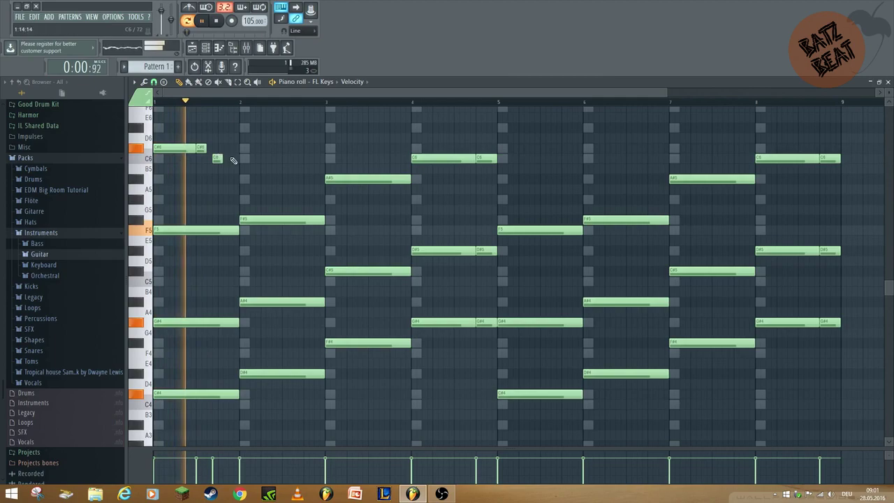
Try shorter lengths for the opening C#6 with a two-step C#6 repeat closer behind it, then delete the short notes.
key(space)
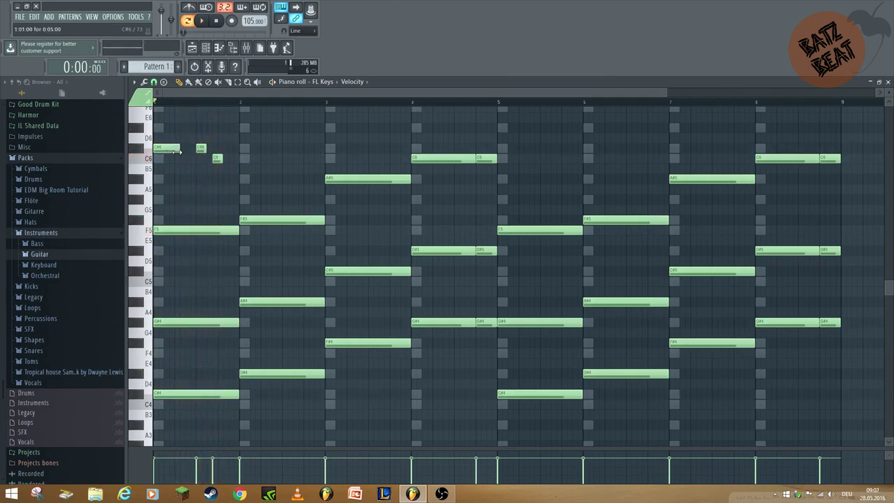
key(space)
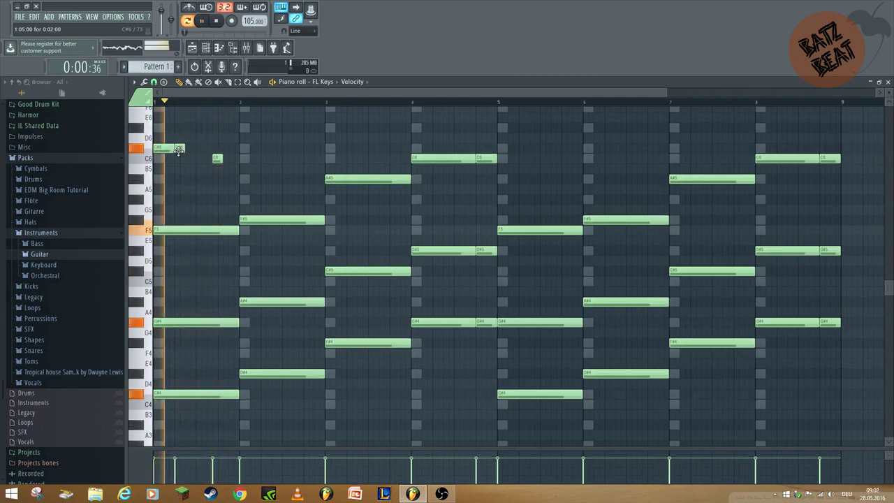
key(space)
right_click(182, 150)
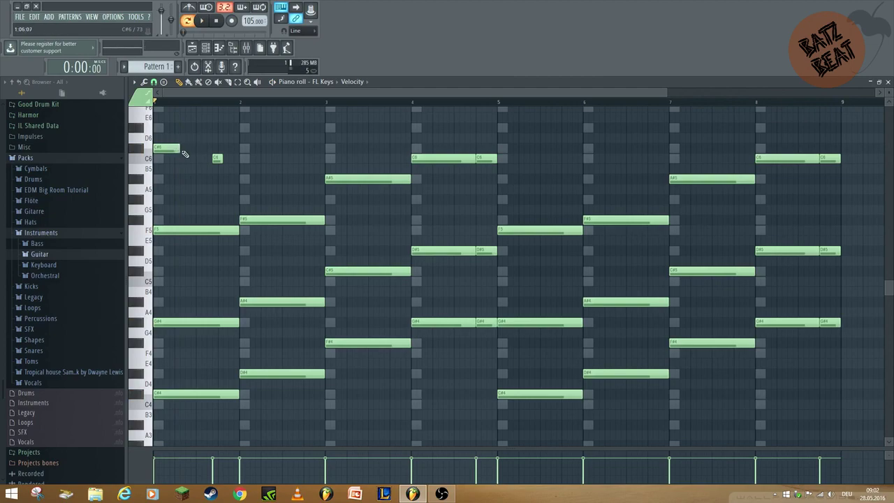
drag(217, 160, 195, 148)
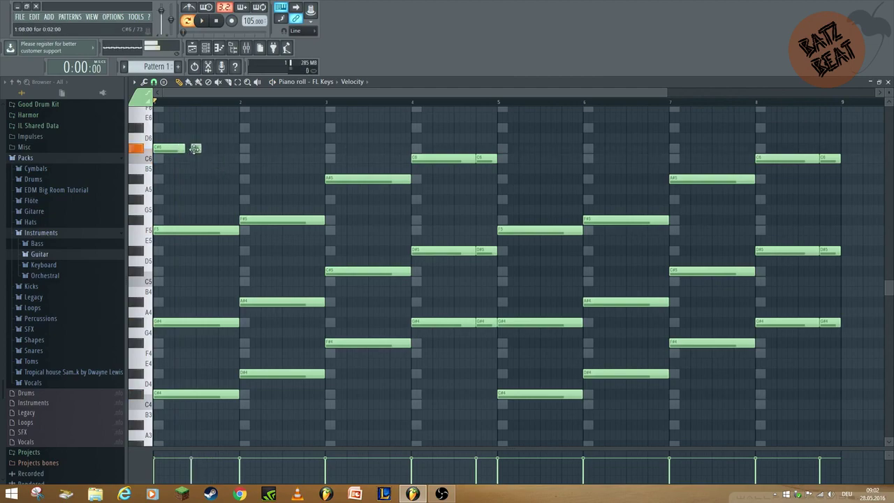
right_click(191, 150)
key(space)
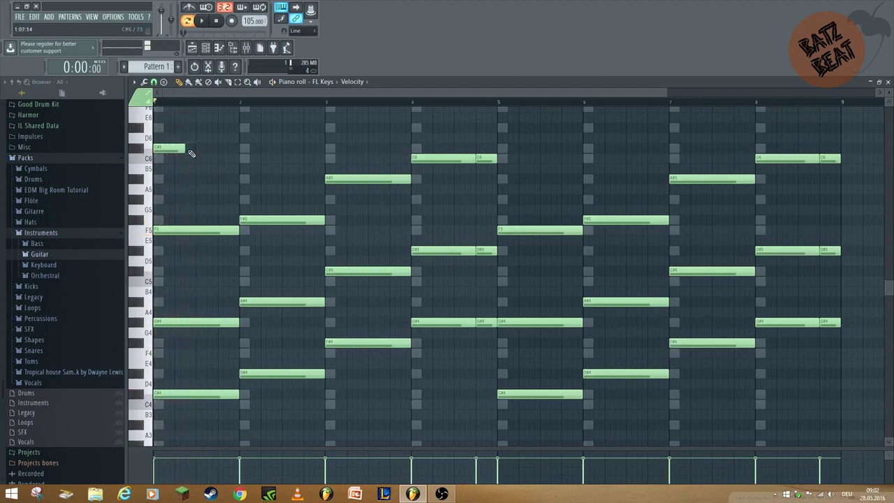
Lengthen the opening C#6 to half a bar and follow it with four-step D#6 and C#6 notes up to bar 2.
key(space)
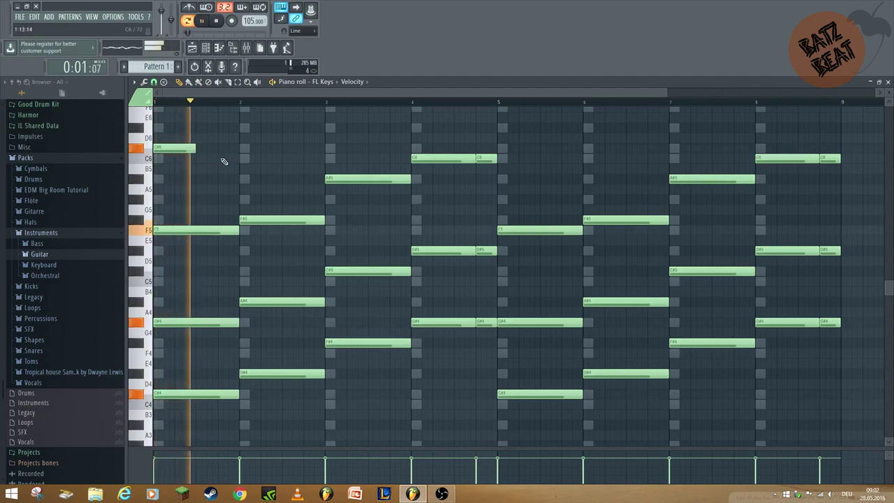
key(space)
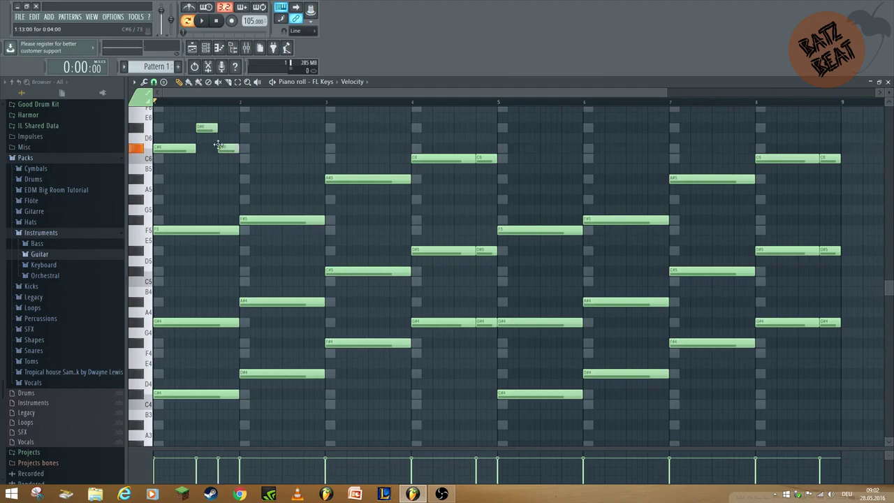
key(space)
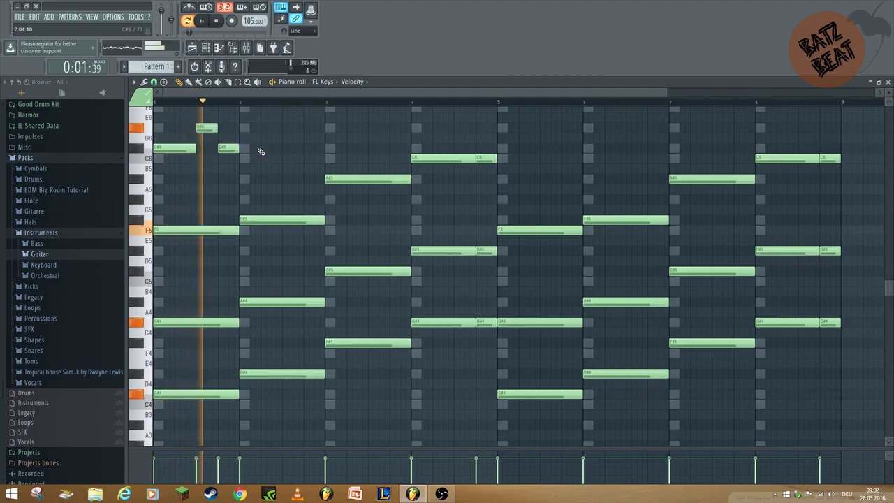
Try C6 and A#5 as the last two melody notes of bar 1 and play them back.
key(space)
mouse_move(220, 147)
mouse_down()
mouse_move(220, 178)
mouse_move(206, 158)
mouse_up()
key(space)
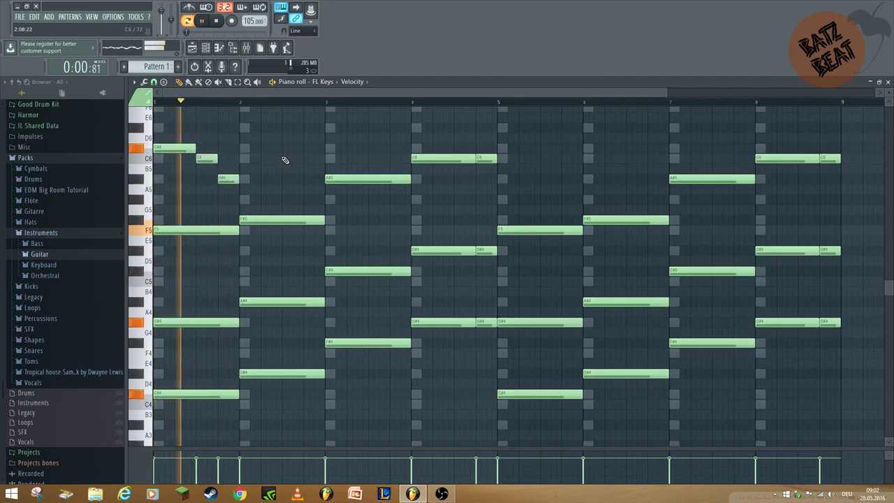
Start bar 2 with a four-step G#5 and raise bar 1's last two melody notes to D#6 and F6, checking by playback.
click(246, 199)
key(space)
drag(209, 159, 205, 127)
drag(223, 172, 210, 128)
key(space)
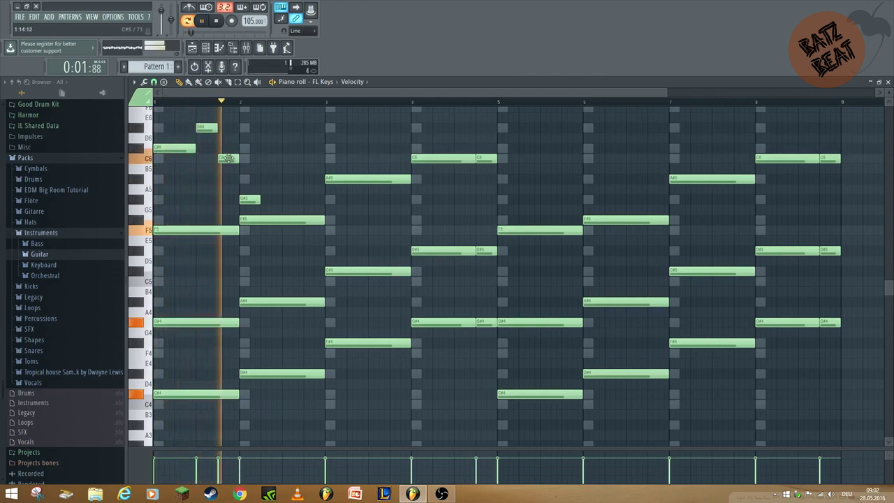
key(space)
drag(233, 159, 232, 111)
key(space)
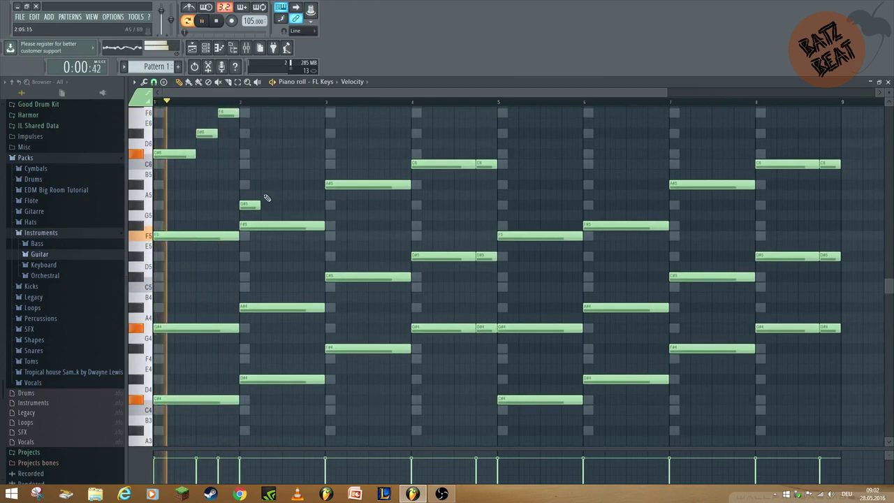
Move the bar 2 melody note to C#6, lengthen it to 14 steps and add a two-step D#6 up to bar 3.
key(space)
drag(250, 204, 247, 163)
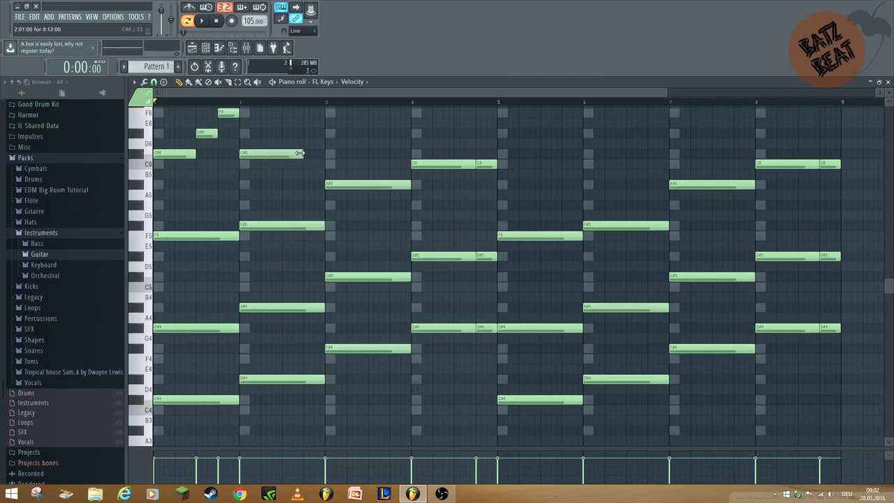
key(space)
drag(300, 155, 312, 155)
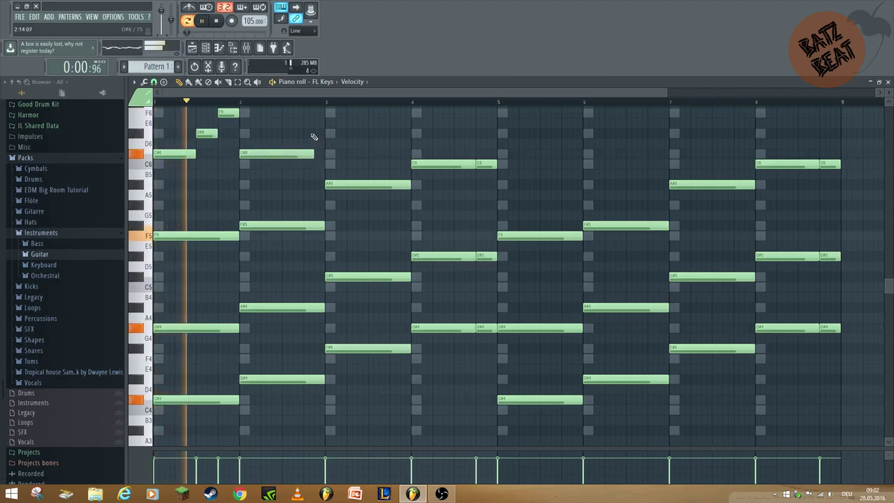
click(318, 133)
drag(388, 132, 326, 133)
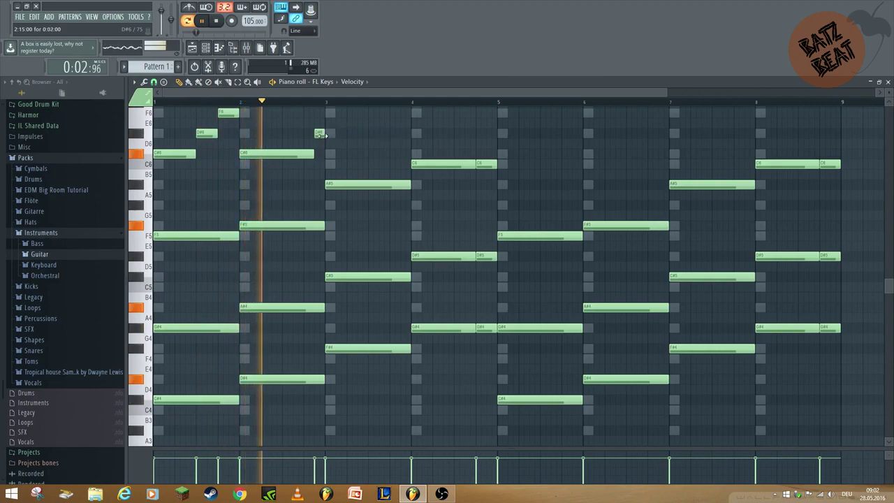
Lower the long bar 2 melody note to A#5 and replace the closing D#6 with one-step C#6 and C6 notes.
key(space)
drag(252, 156, 252, 165)
key(space)
drag(324, 132, 322, 163)
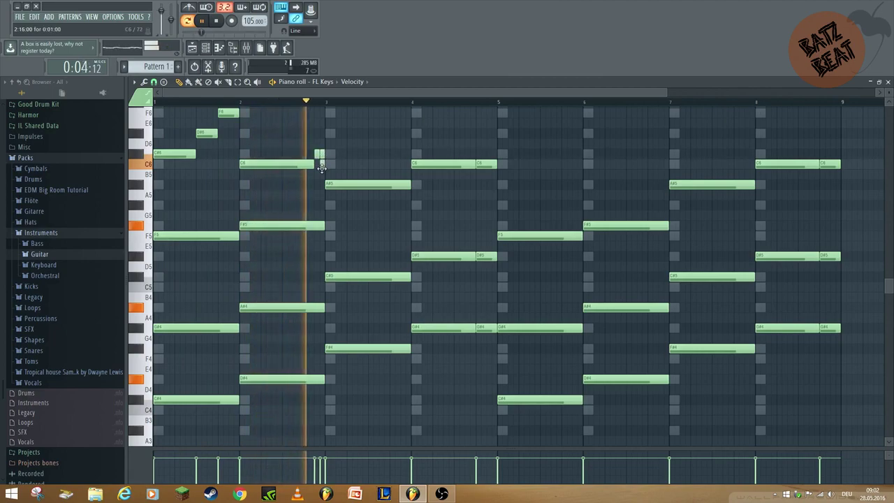
key(space)
drag(248, 164, 245, 184)
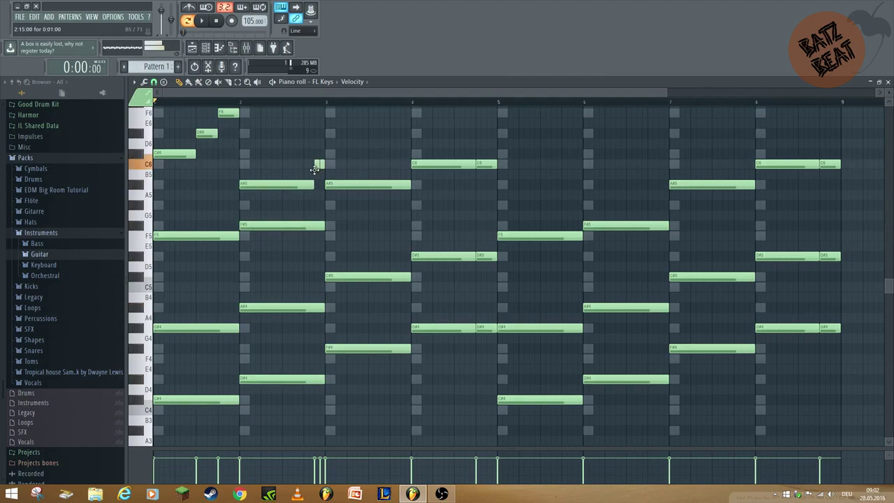
key(space)
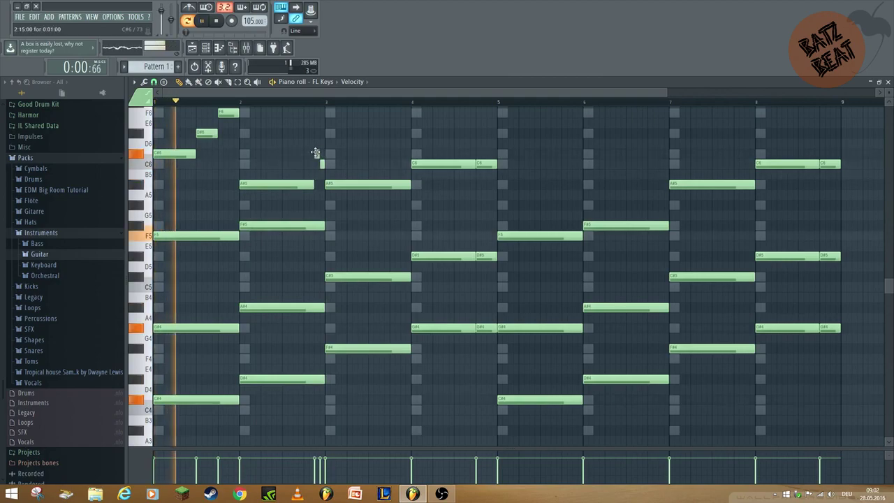
Shorten the bar 2 A#5 melody note to 12 steps and make the closing C#6 and C6 two steps each.
scroll(349, 149, up, 2)
scroll(335, 147, down, 3)
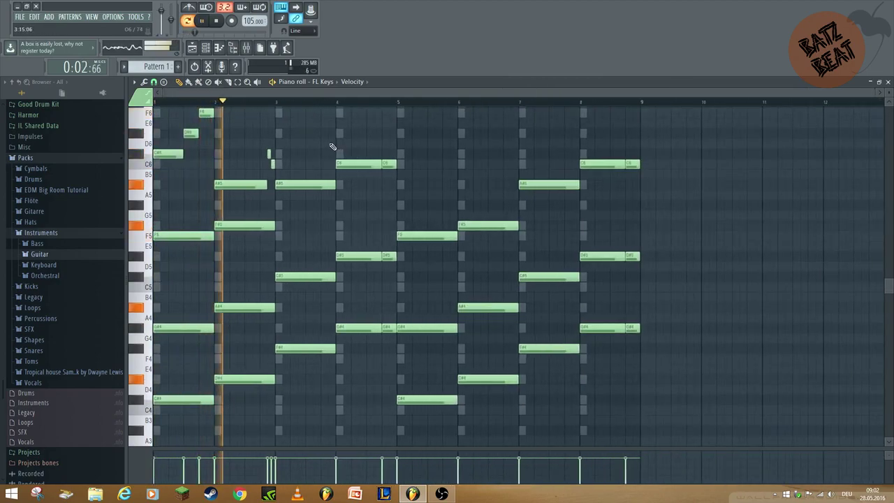
key(space)
scroll(278, 196, up, 2)
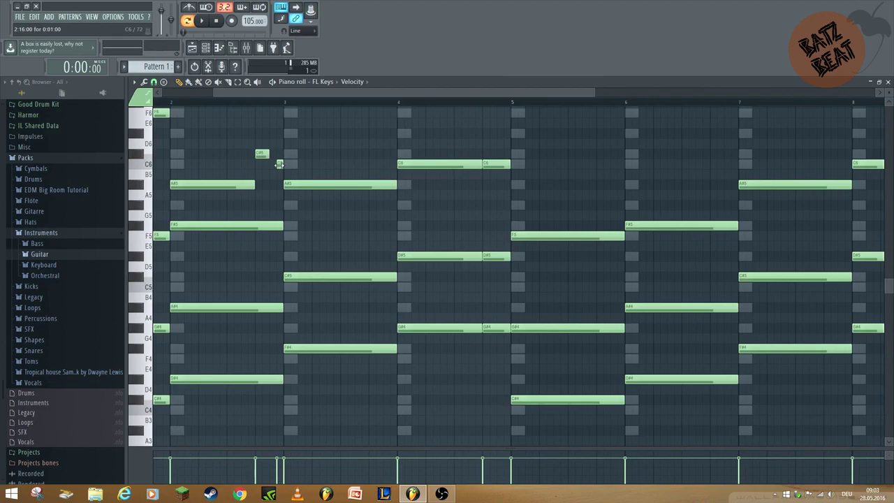
key(space)
scroll(277, 165, down, 3)
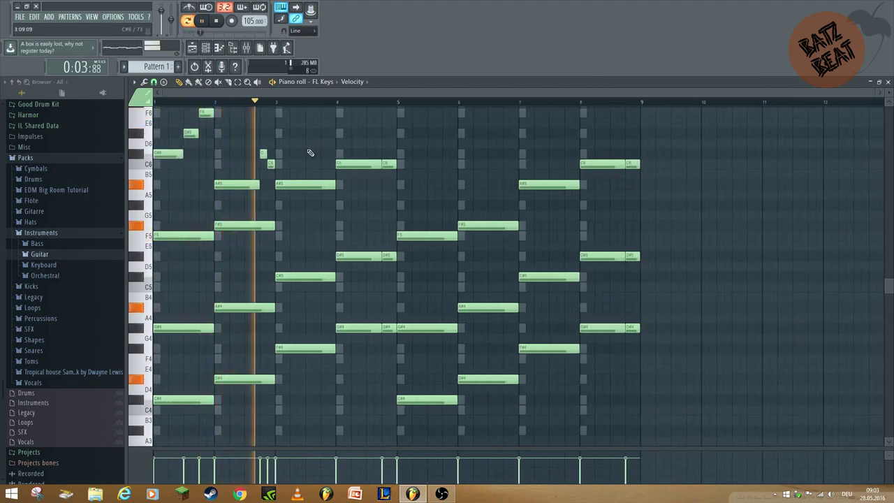
Build the bar 3 melody above the chord from a half-bar C#6 followed by four-step F6 and D#6 notes.
key(space)
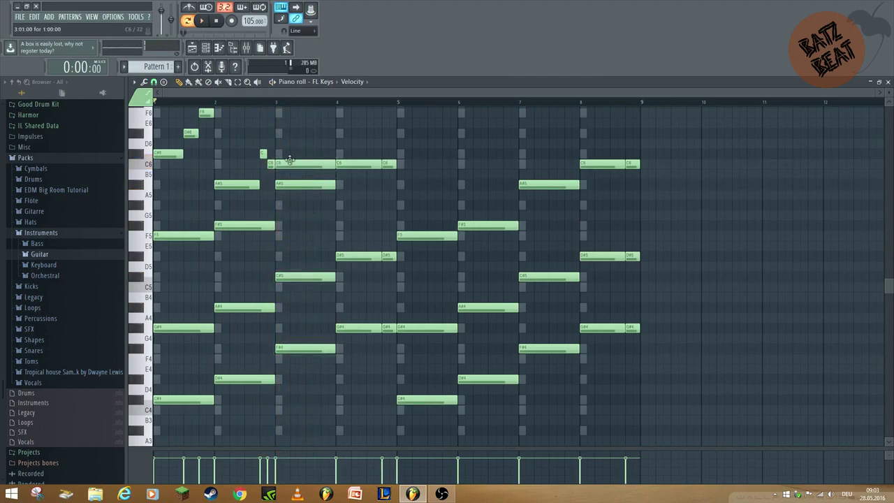
drag(289, 160, 288, 143)
key(space)
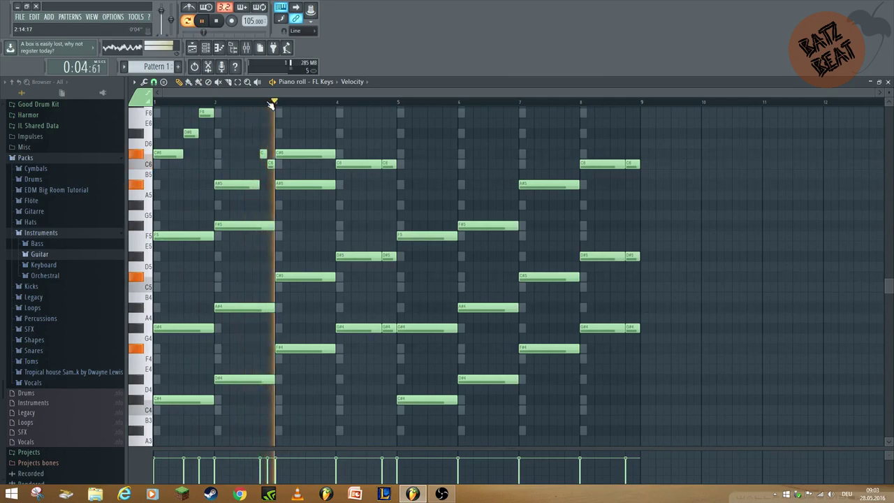
key(space)
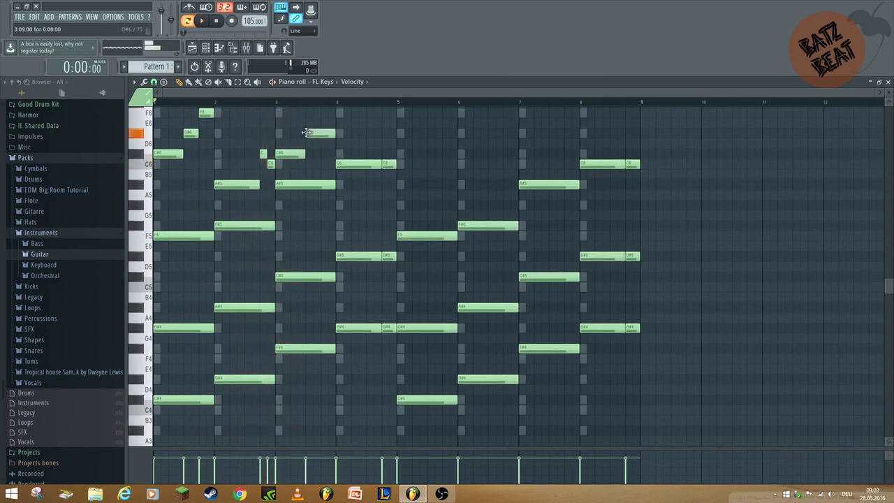
drag(311, 134, 310, 113)
Add a 12-step D#6 melody note at the start of bar 4 and play the melody back.
click(339, 113)
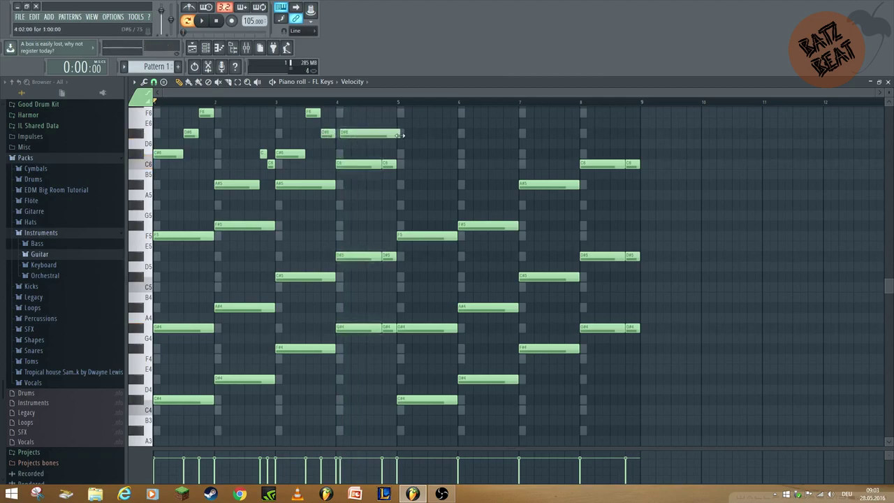
drag(384, 134, 383, 136)
key(space)
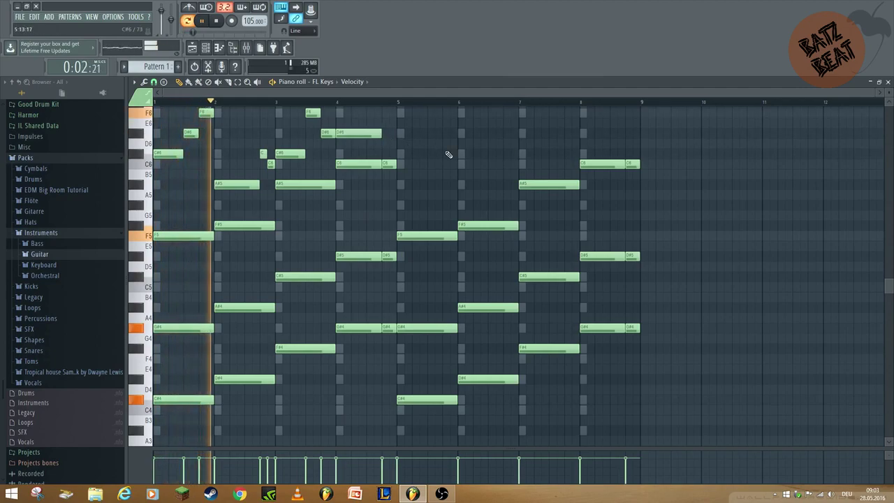
Complete the bar 4 melody with two-step F6 and D#6 notes after the long D#6.
scroll(444, 154, up, 2)
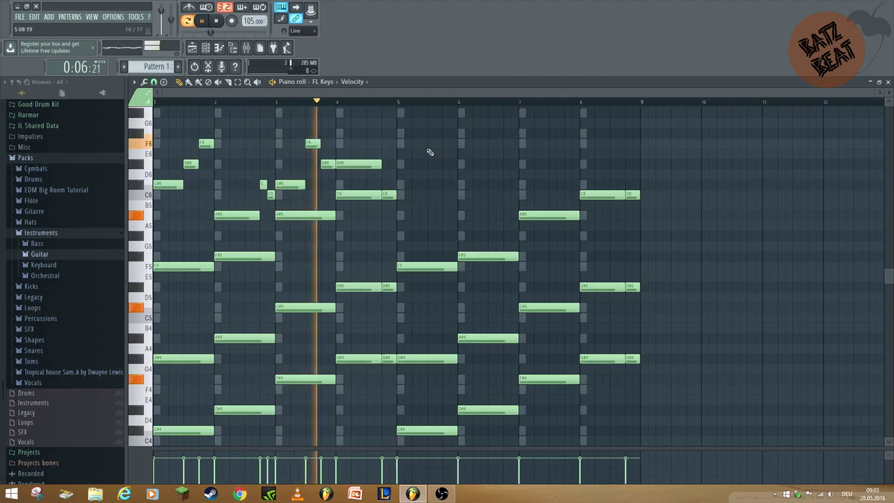
click(391, 143)
key(space)
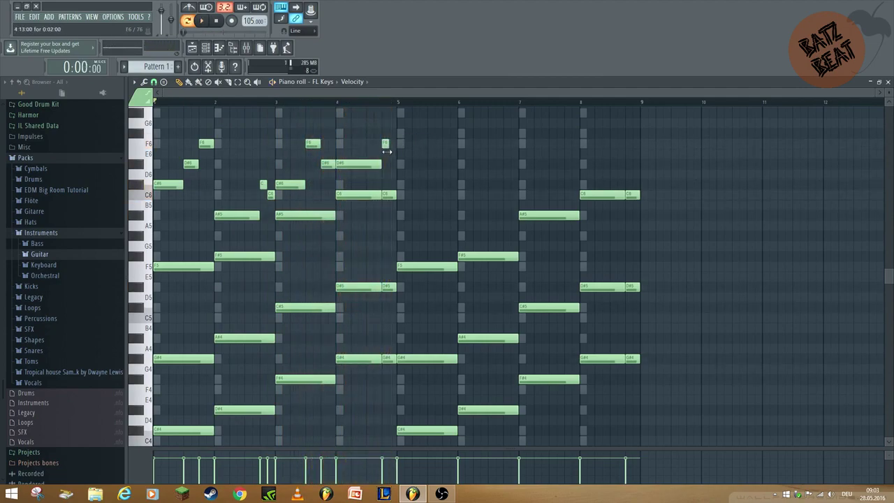
key(space)
Select the melody notes of bars 1 to 4, duplicate them into bars 5 to 8 and clear the selection.
mouse_move(414, 130)
mouse_down()
mouse_move(272, 166)
mouse_move(247, 201)
mouse_up()
drag(246, 190, 240, 221)
drag(215, 117, 404, 185)
ctrl+click(715, 236)
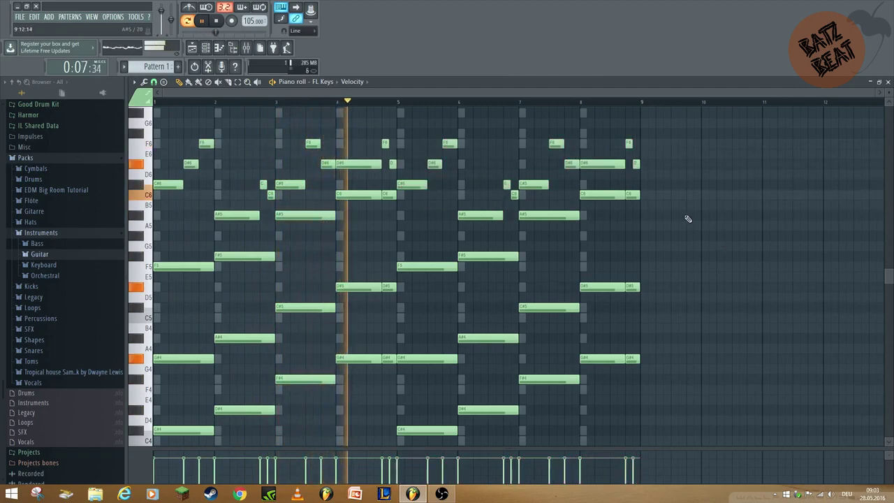
Swap the four-step F6 and D#6 melody notes at the end of bars 3 and 7 so that D#6 comes first.
mouse_move(311, 144)
mouse_down()
mouse_move(322, 164)
mouse_move(325, 143)
mouse_up()
mouse_move(555, 144)
mouse_down()
mouse_move(557, 164)
mouse_move(571, 140)
mouse_up()
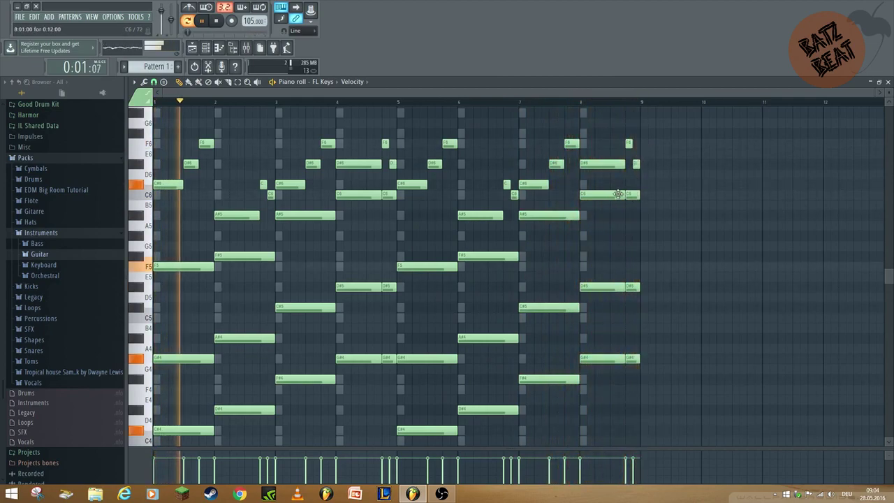
Stop playback, route the FL Keys channel to mixer track 1 and load Fruity Parametric EQ 2 in its slot 10.
key(F6)
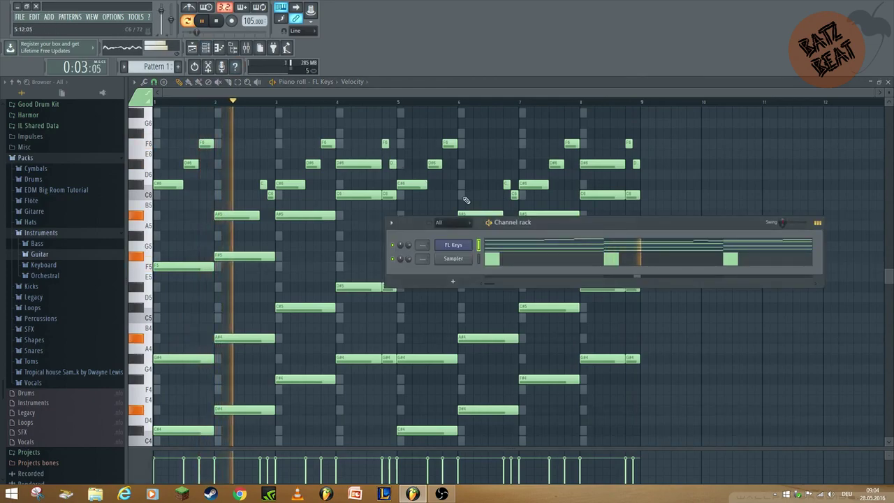
key(space)
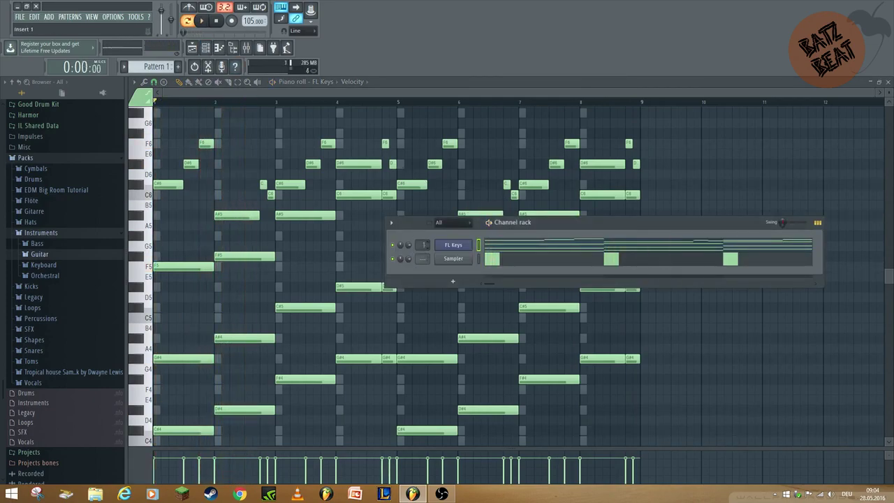
click(248, 49)
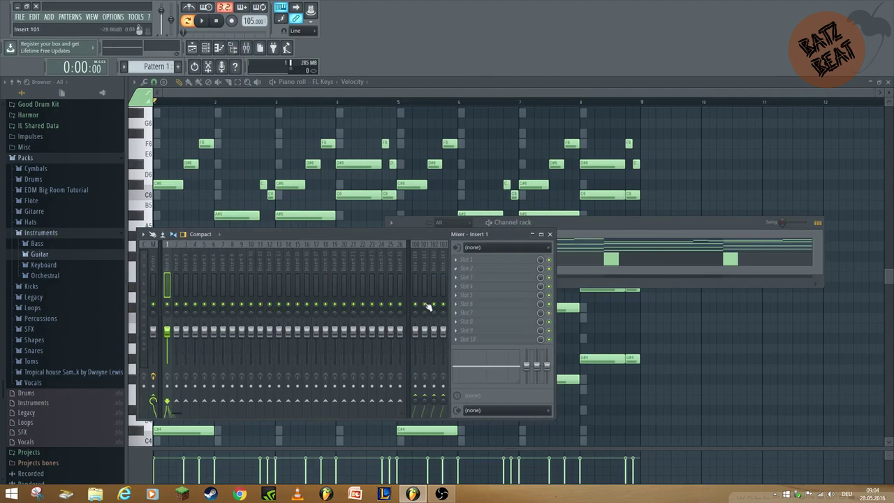
click(454, 341)
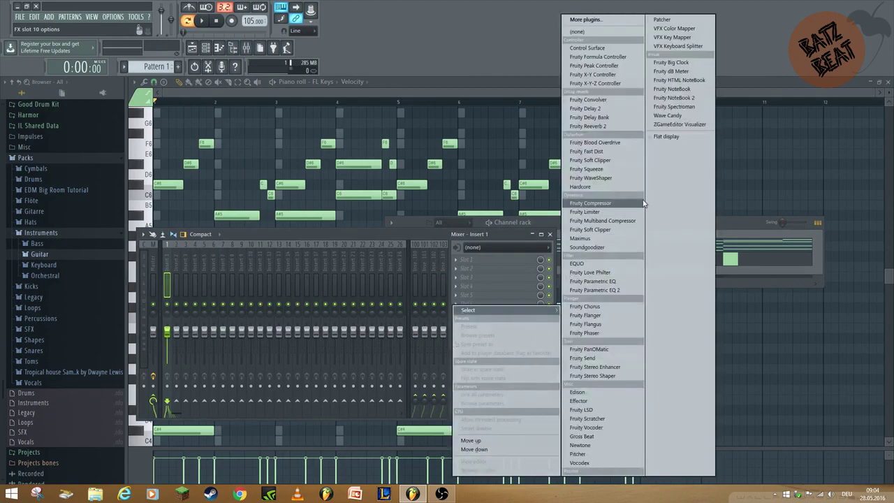
click(633, 290)
Boost the EQ's low shelf (band 1) and raise its high shelf (band 7) about 6.7 dB near 5677 Hz.
drag(237, 260, 238, 246)
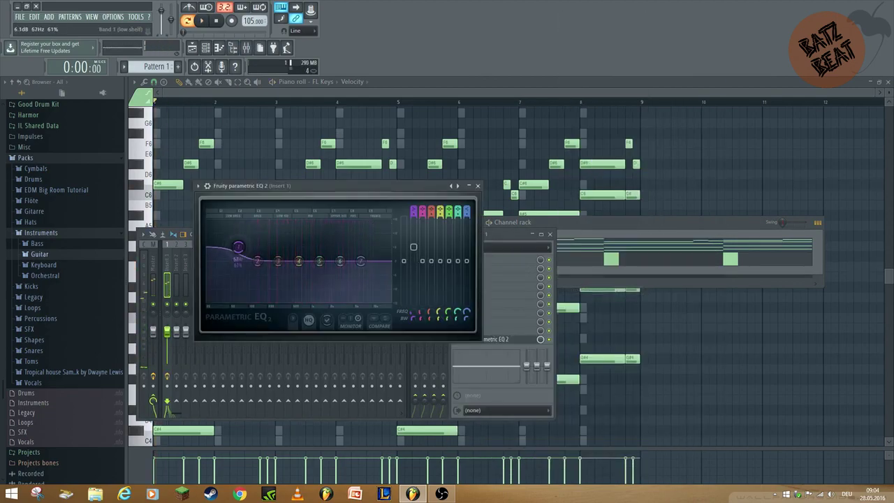
drag(360, 260, 357, 246)
key(space)
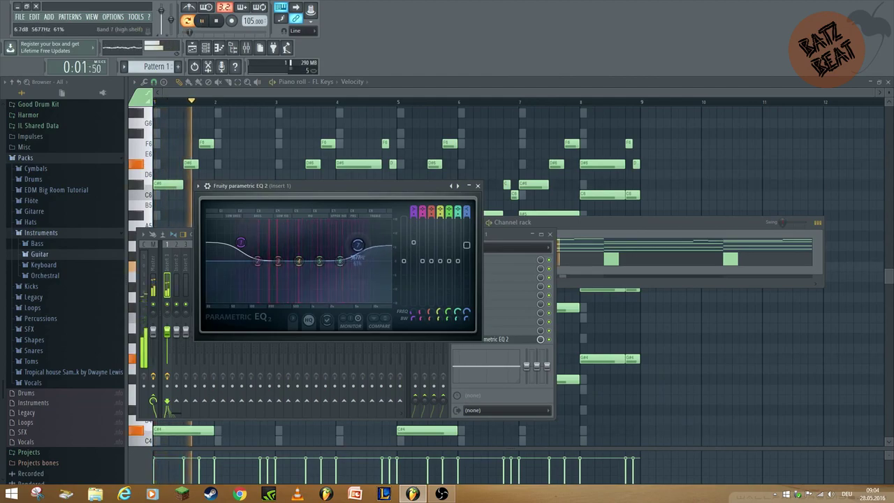
click(478, 186)
Load Soundgoodizer in slot 9 of mixer track 1 and select its mode D.
click(451, 332)
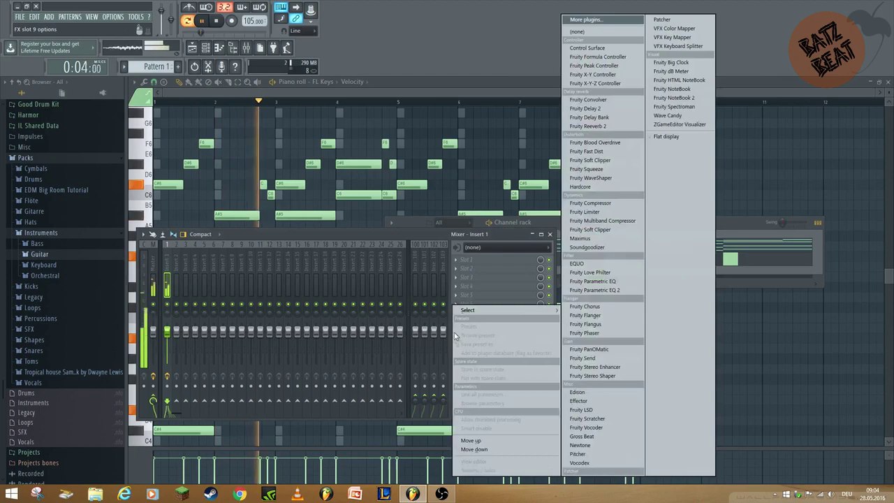
click(606, 256)
click(262, 292)
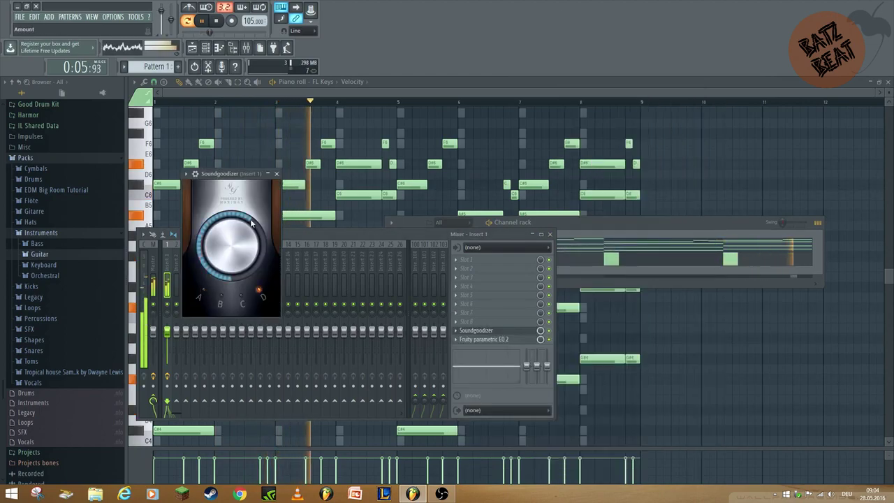
click(277, 174)
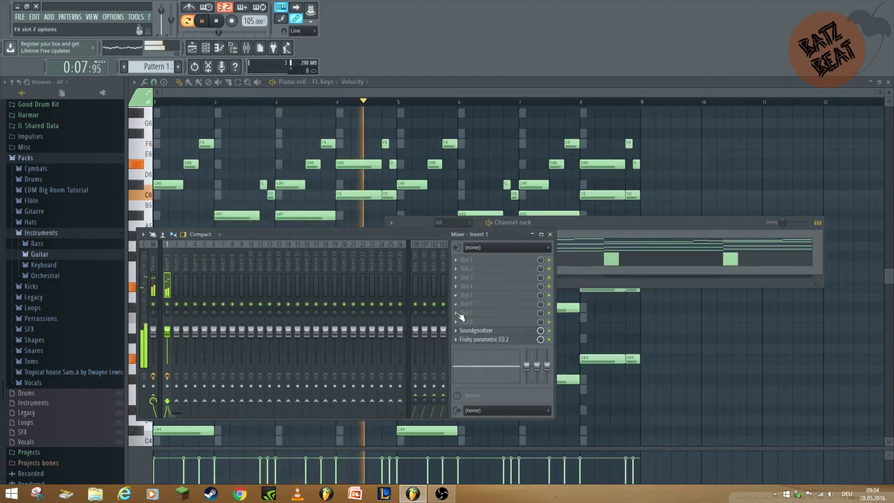
Load Fruity Reeverb 2 in slot 8 of mixer track 1.
click(455, 322)
click(593, 128)
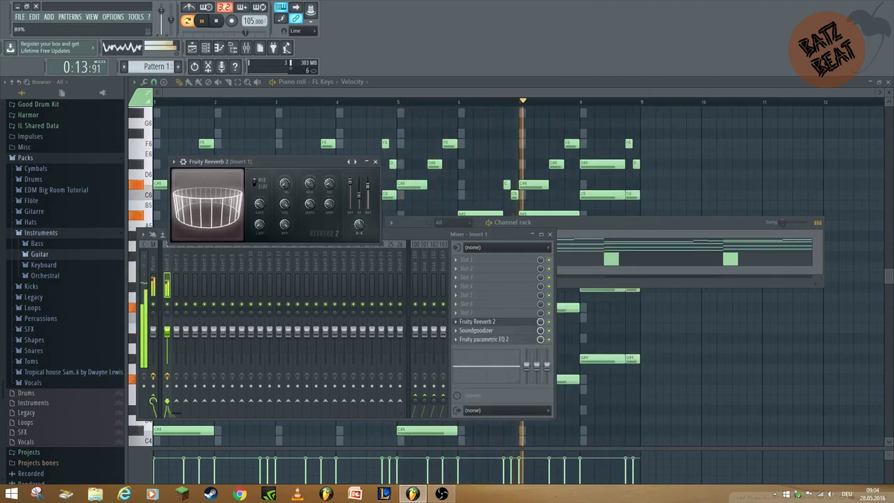
click(375, 162)
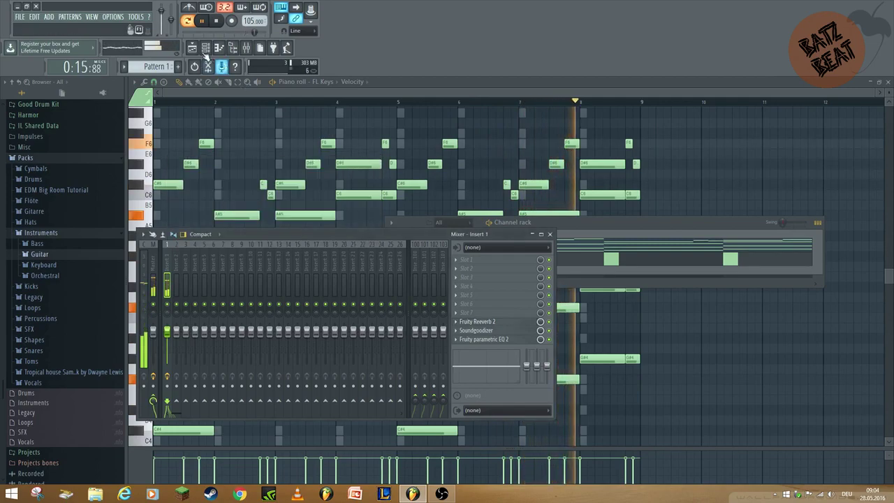
Check the FL Keys instrument and the mixer track 1 effects while the pattern plays, returning to the playlist.
key(F5)
scroll(246, 103, down, 3)
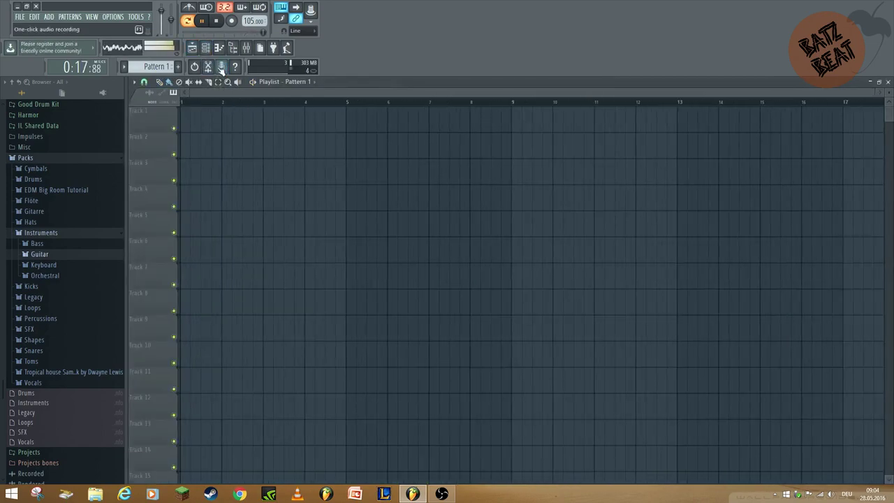
click(206, 48)
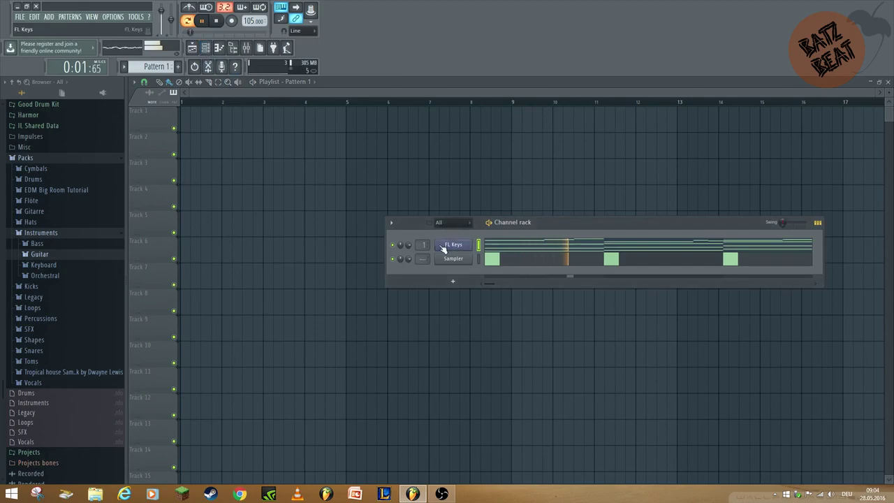
click(443, 249)
click(342, 152)
click(246, 47)
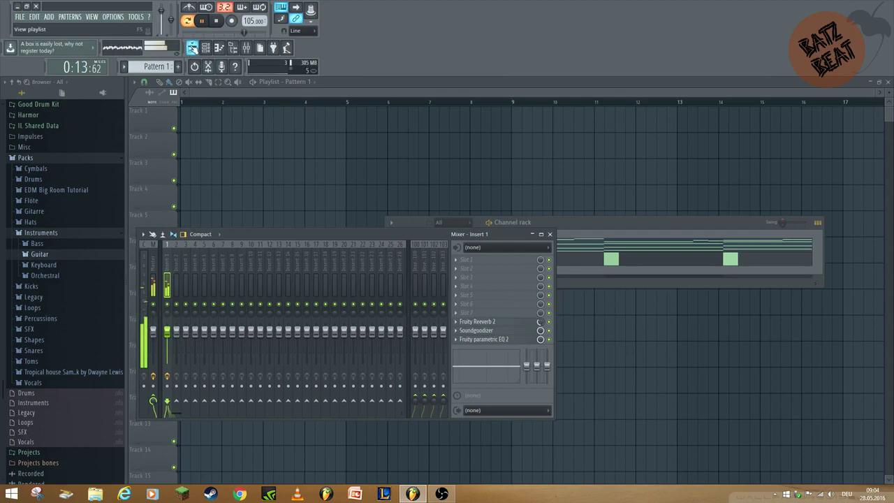
click(192, 48)
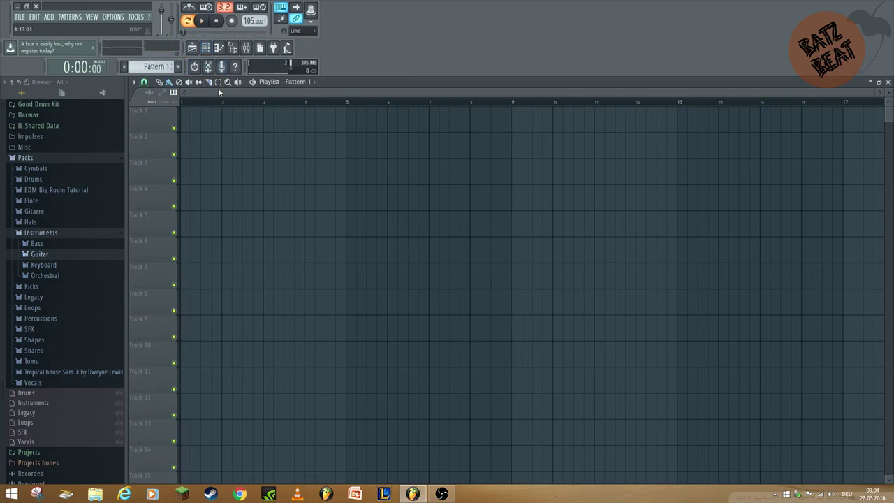
In Pattern 2, load AV - Kick 1 from the Tropical house Sample Pack and place a kick on every fourth step.
click(205, 48)
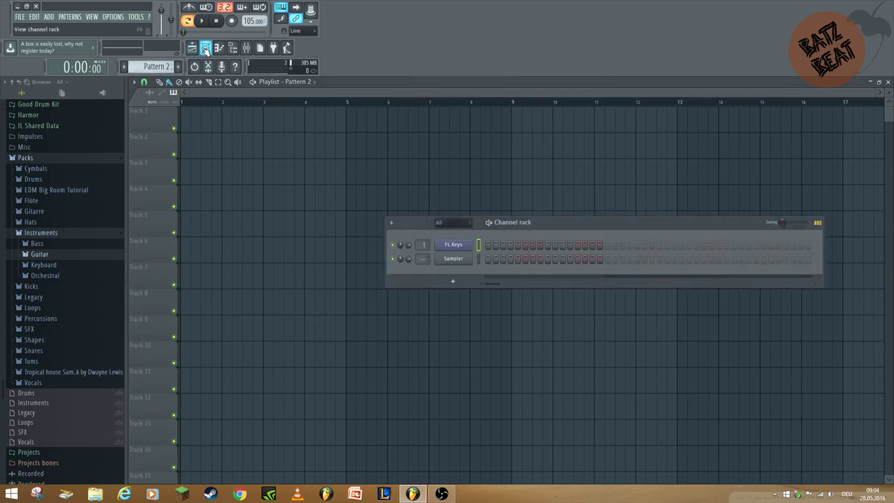
click(77, 371)
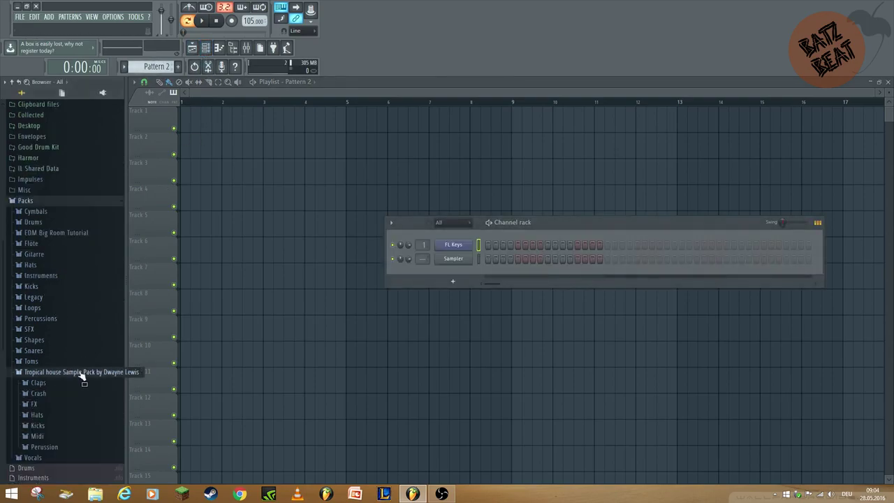
click(56, 426)
click(54, 373)
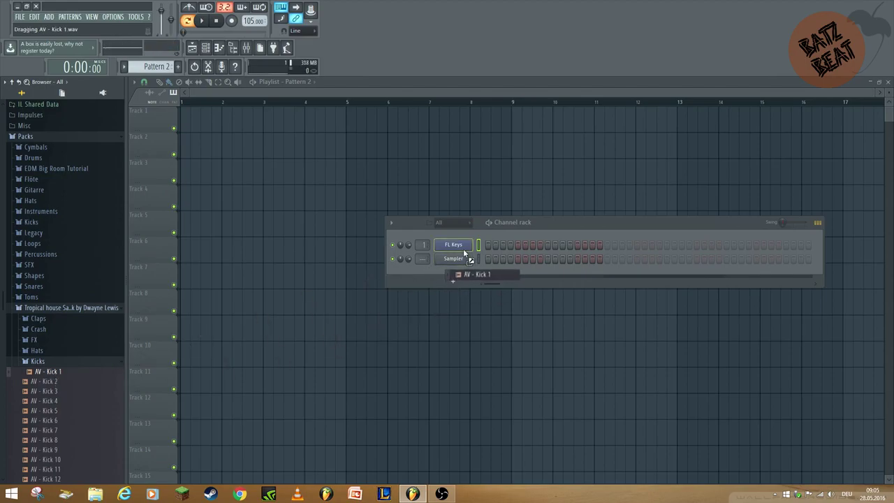
drag(461, 253, 464, 255)
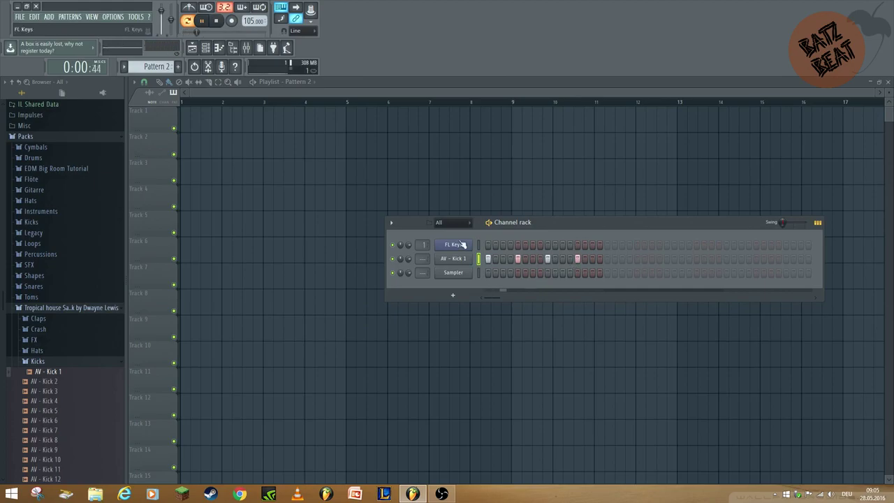
key(space)
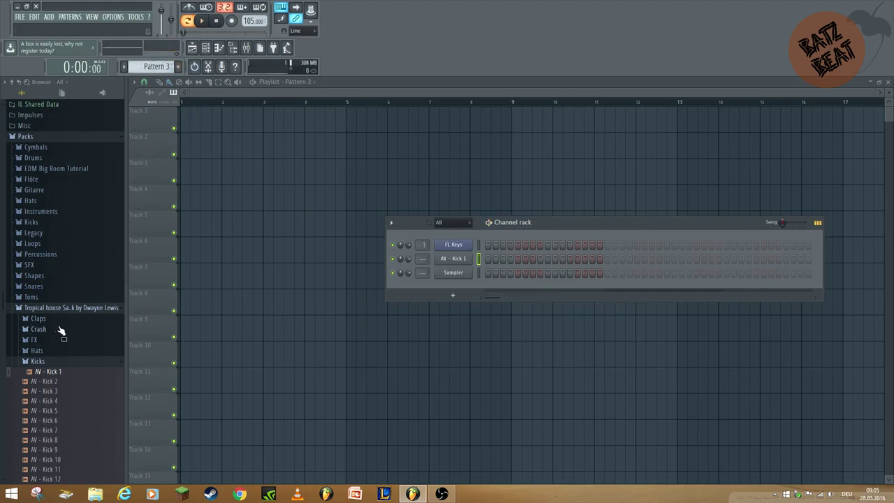
In Pattern 3, add DL - Clap (3) and DL - Clap (4) from the sample pack's Claps folder as channels.
scroll(61, 330, down, 4)
click(42, 247)
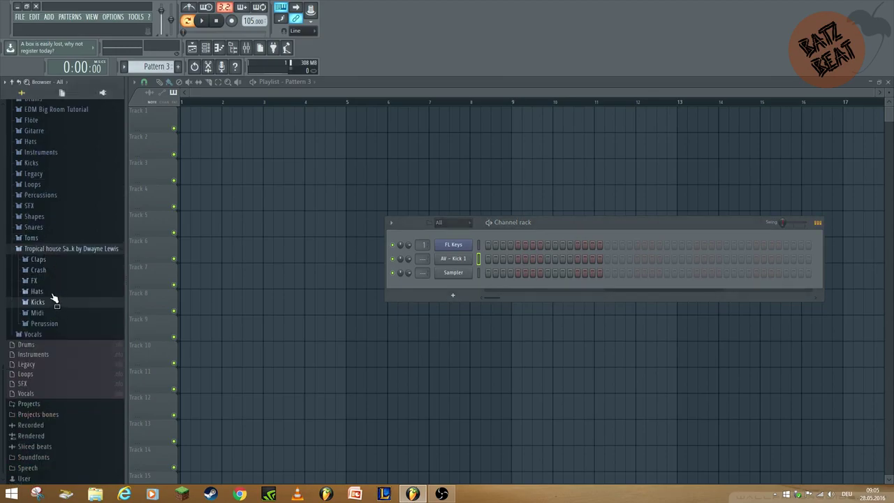
click(38, 259)
drag(56, 288, 428, 278)
drag(62, 298, 526, 281)
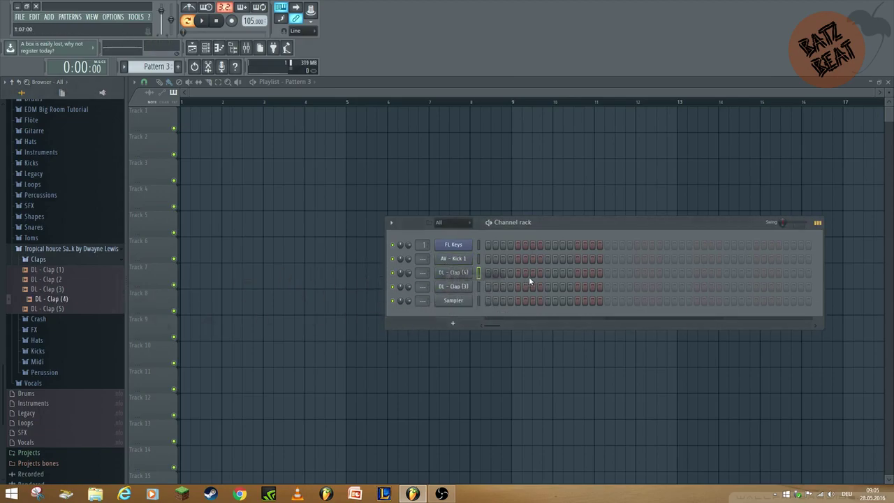
Program both clap channels with hits on steps 5, 11 and 13 and audition the pattern.
click(547, 272)
click(547, 286)
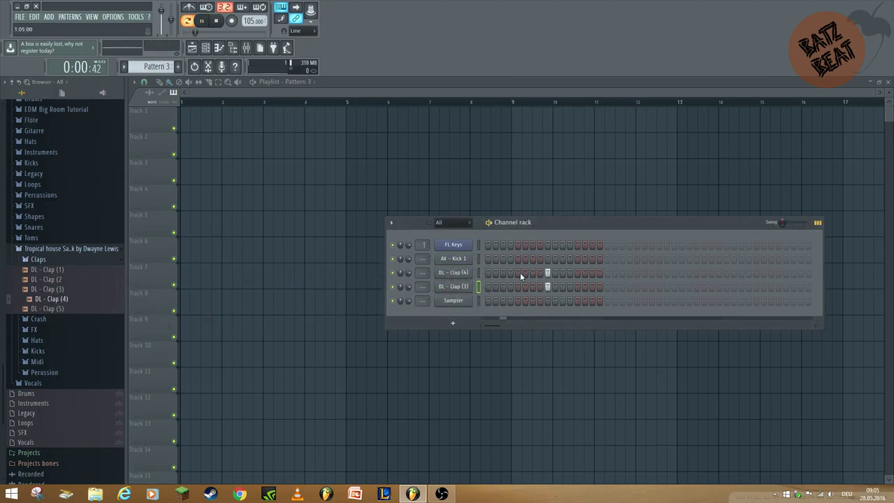
click(577, 272)
click(577, 286)
click(562, 272)
click(562, 287)
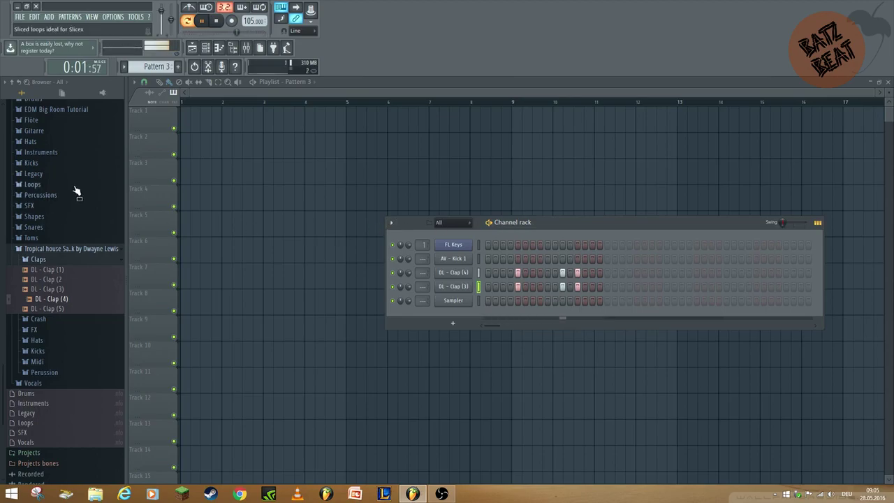
key(space)
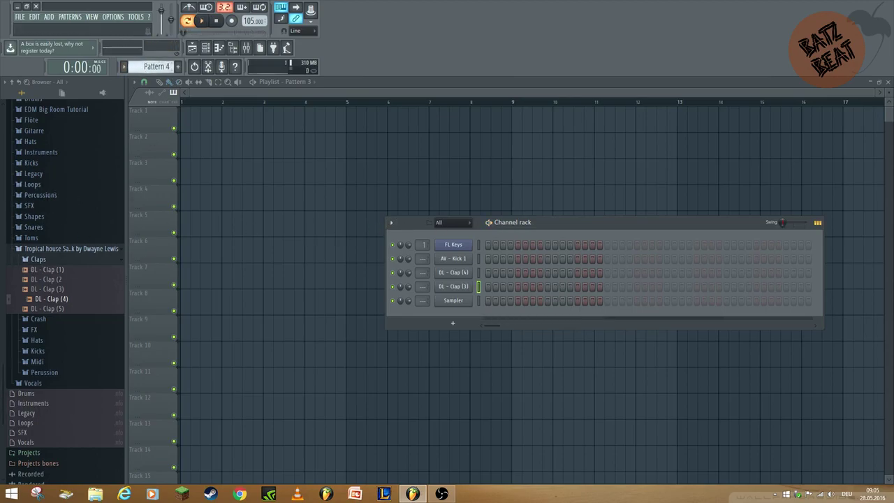
In Pattern 4, load DL - Hat (1) from the sample pack's Hats folder onto the Sampler channel.
click(59, 259)
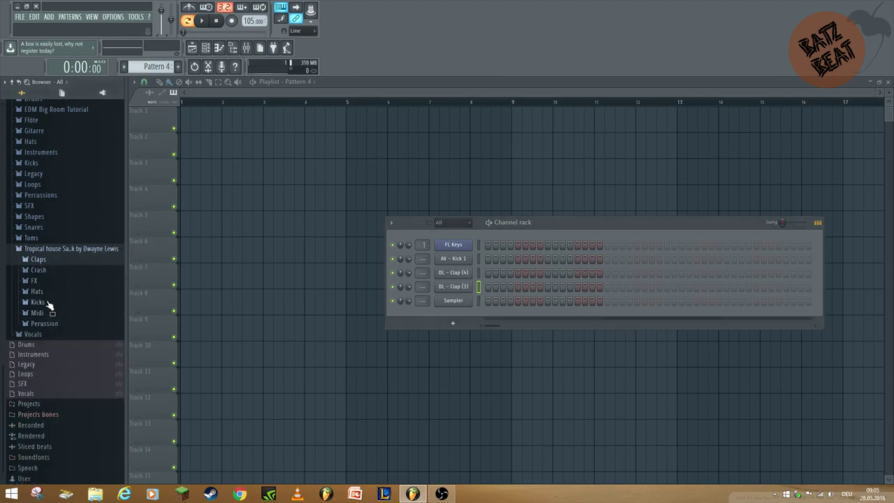
click(51, 303)
scroll(59, 349, up, 2)
click(56, 350)
click(42, 340)
drag(314, 318, 462, 301)
Open the piano roll of DL - Hat (1) and fill the channel with a hit on every second step.
right_click(463, 304)
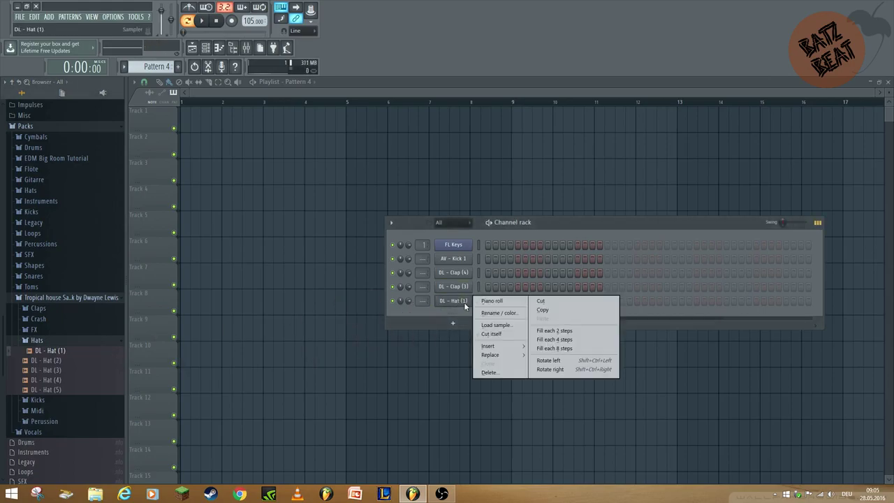
click(455, 316)
key(ctrl+z)
right_click(465, 301)
click(487, 302)
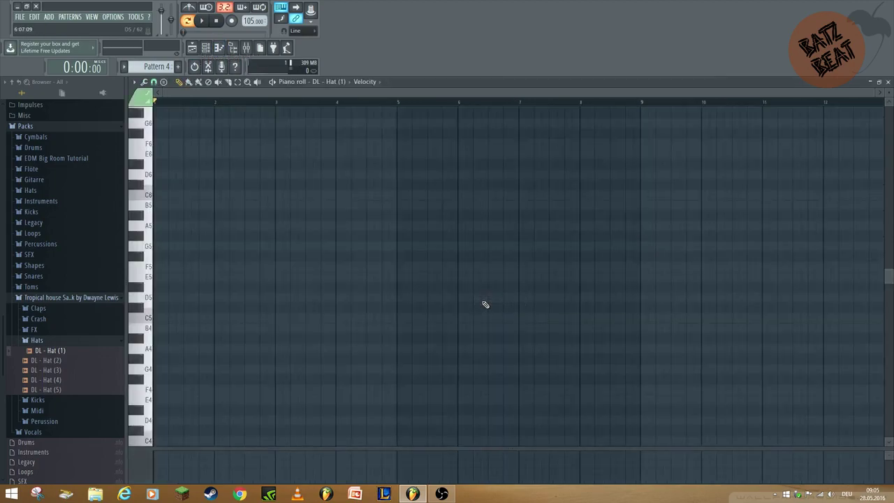
scroll(237, 181, up, 1)
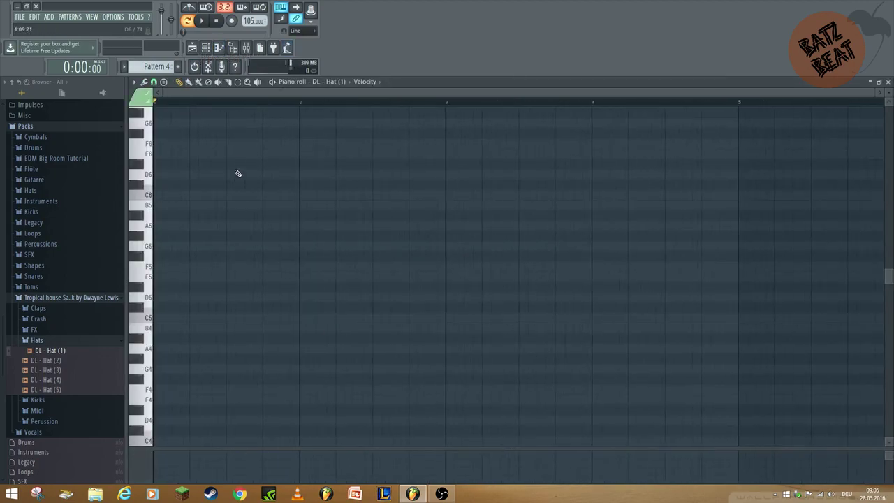
click(207, 49)
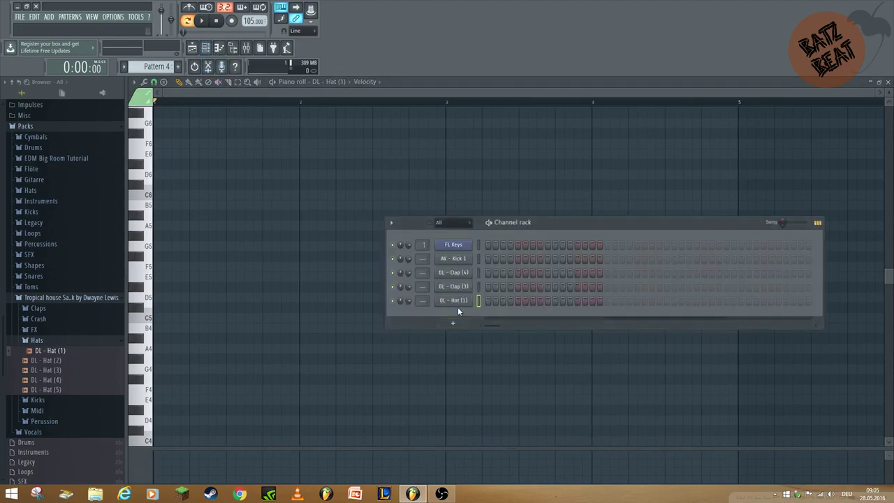
right_click(461, 301)
click(555, 330)
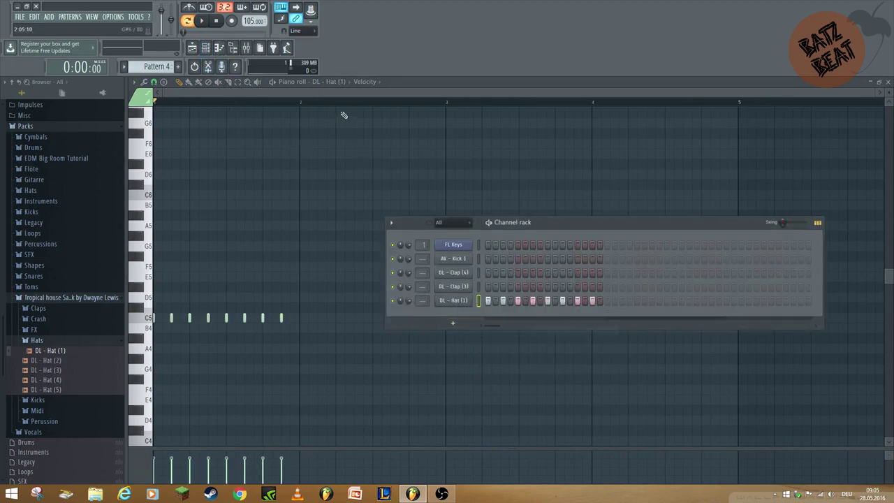
Add an extra C5 hat note on step 6 of bar 1 and play the hat pattern back.
scroll(328, 95, up, 3)
drag(306, 95, 220, 96)
drag(458, 309, 98, 354)
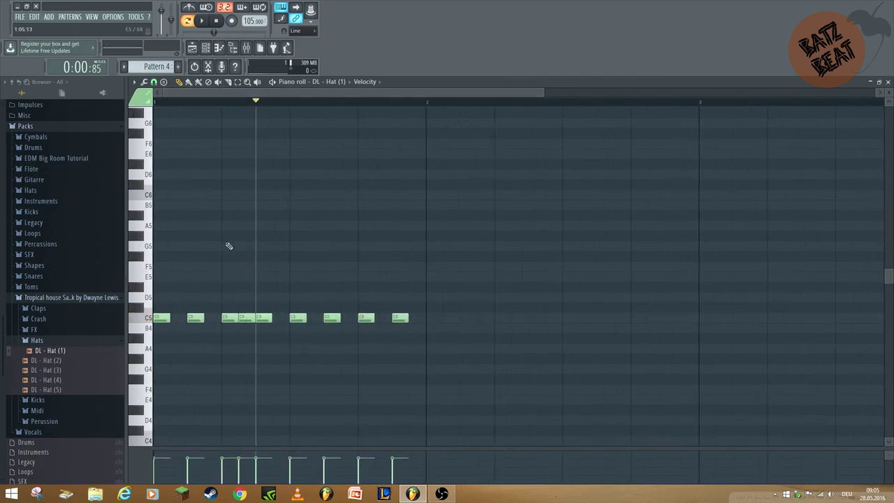
key(space)
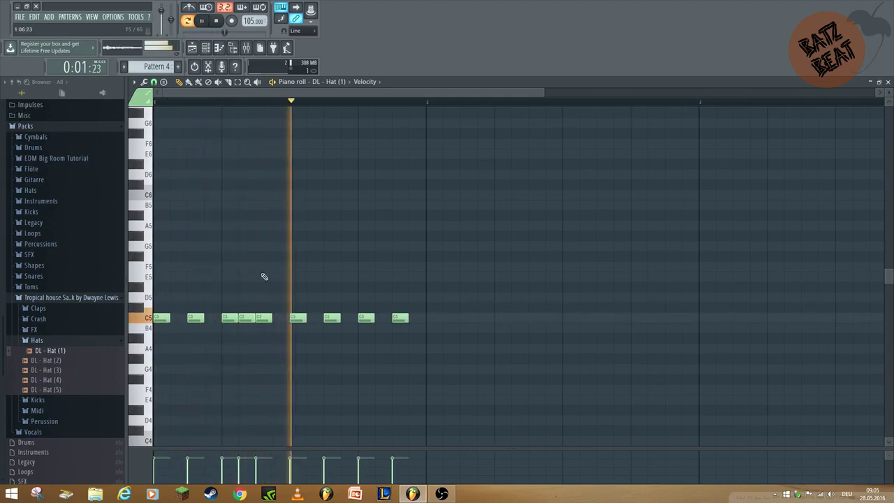
key(space)
click(208, 48)
click(207, 50)
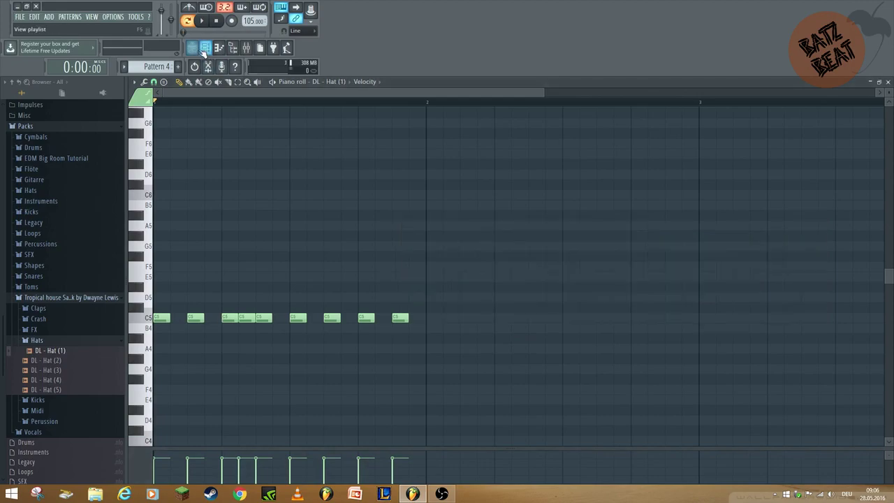
Arrange Patterns 2, 3 and 4 twice each on tracks 2 to 4 and place Pattern 1 on track 5 from bar 1.
click(198, 50)
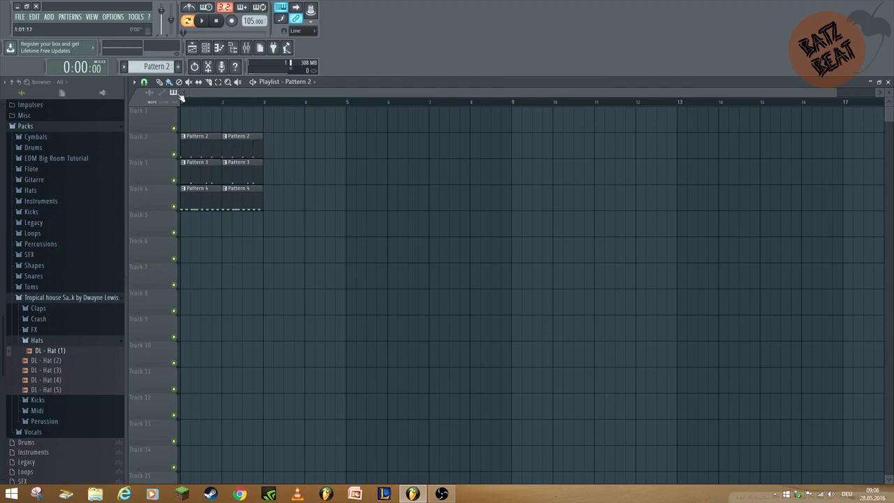
click(186, 115)
drag(272, 121, 273, 227)
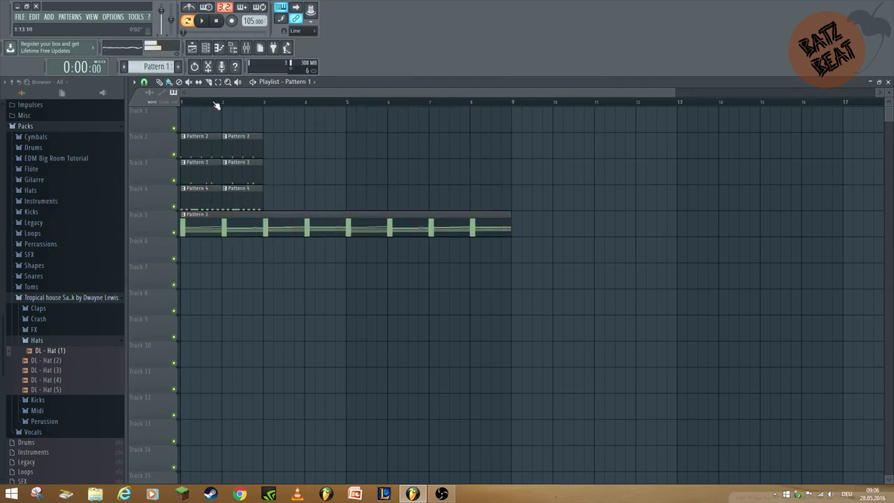
Play the arrangement and inspect the DL - Hat (1) notes of Pattern 4.
double_click(198, 197)
key(space)
click(205, 47)
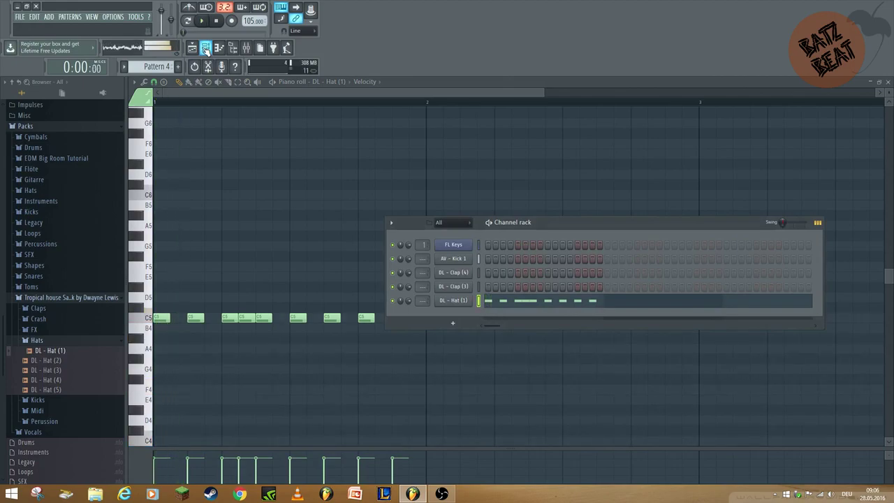
click(205, 48)
scroll(238, 185, down, 2)
key(space)
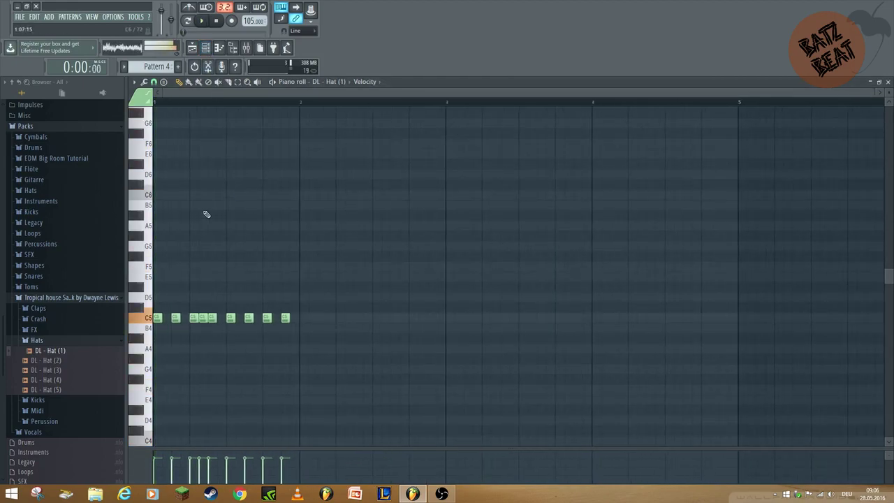
Remove the first hat note and delete the DL - Hat (1) channel.
right_click(159, 318)
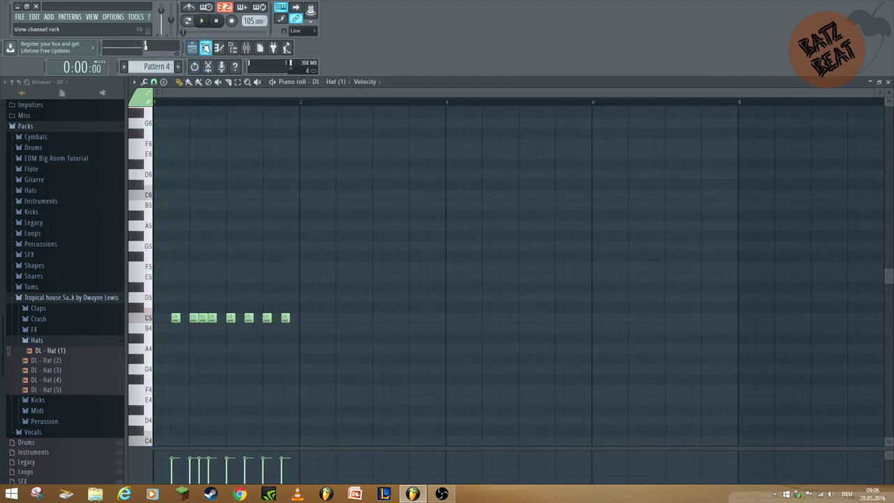
click(205, 47)
right_click(462, 308)
click(499, 354)
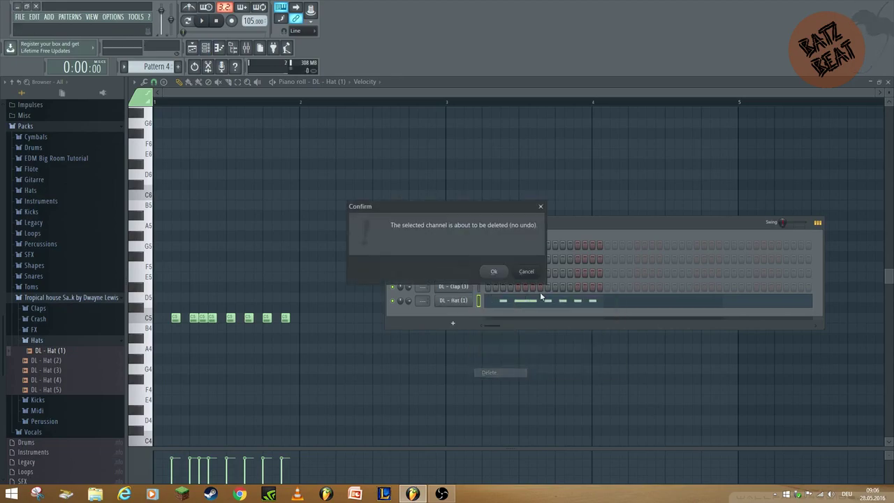
click(489, 271)
Add DL - Hat (1) from the Hats folder as a new channel in Pattern 4 and fill every second step.
key(space)
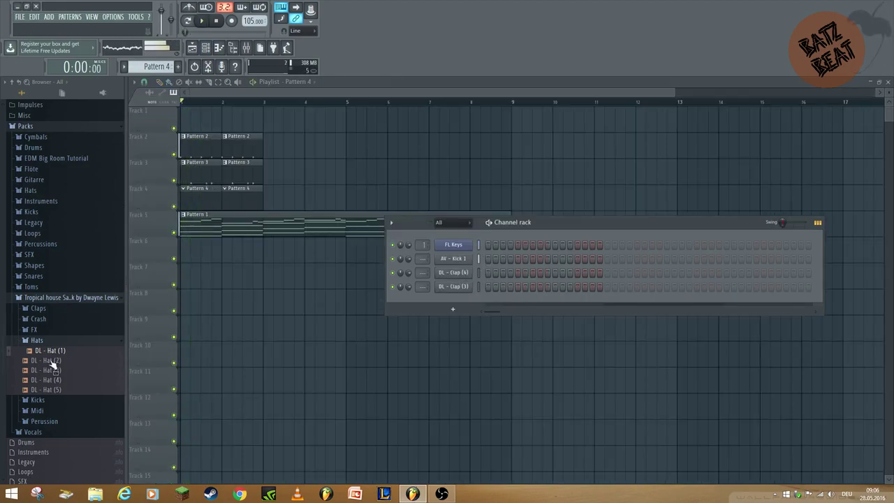
drag(452, 290, 477, 306)
click(496, 300)
right_click(457, 305)
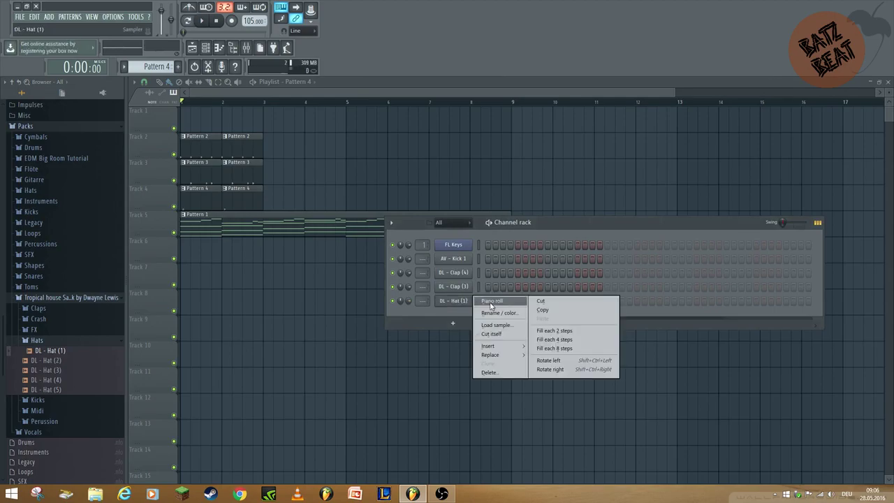
click(554, 332)
In the DL - Hat (1) piano roll, remove the stray step 2 note and lengthen all hat notes to one step.
right_click(454, 300)
click(490, 301)
scroll(247, 258, up, 3)
drag(290, 94, 237, 94)
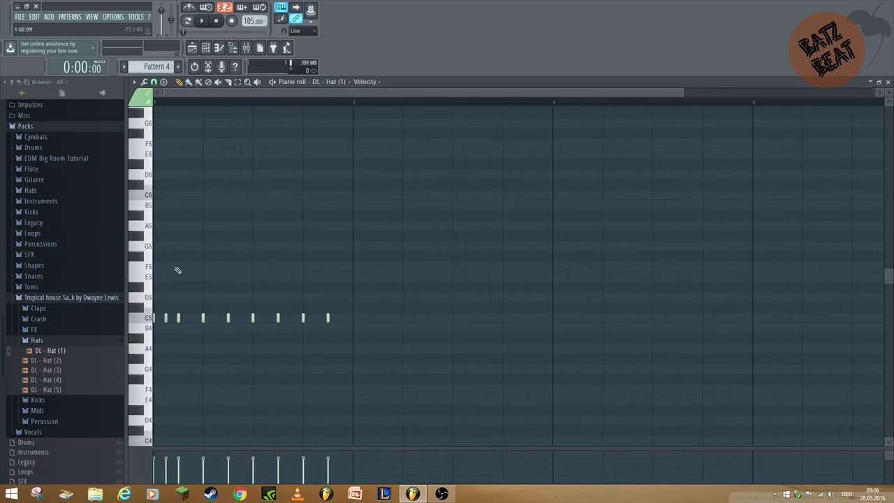
key(ctrl+a)
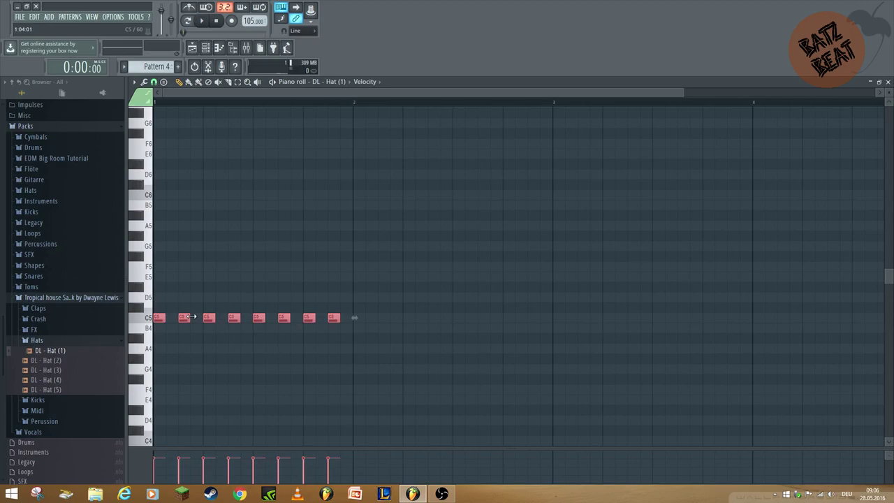
Play the hats and add an extra C5 note on step 8 of bar 1.
key(space)
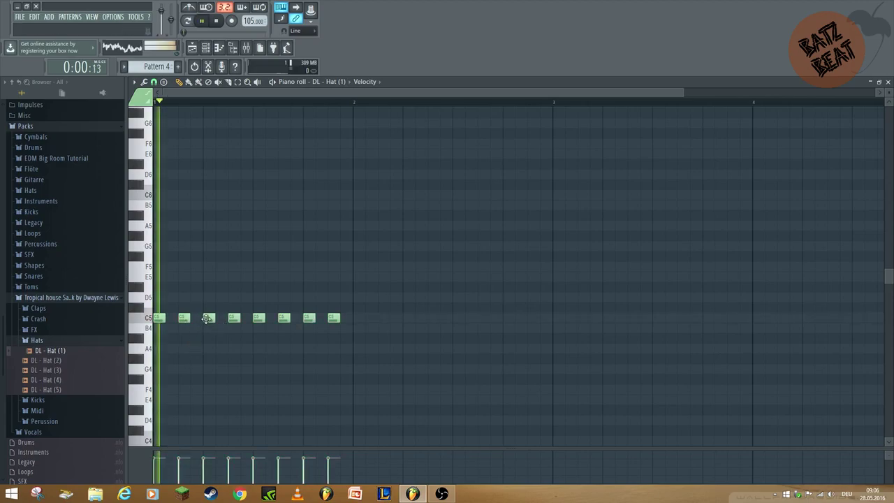
click(243, 319)
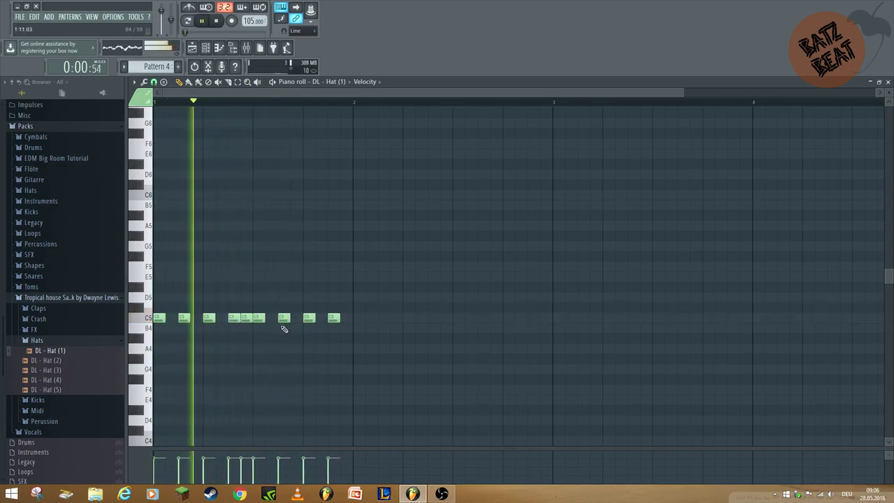
Duplicate the Pattern 2, 3 and 4 clips across bars 1 to 8 of the playlist and listen to the arrangement.
click(191, 48)
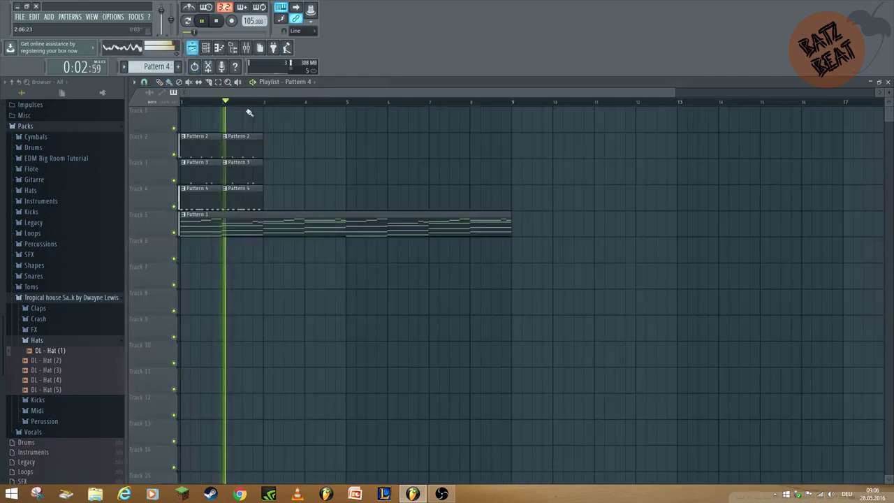
drag(272, 106, 179, 210)
key(ctrl+b)
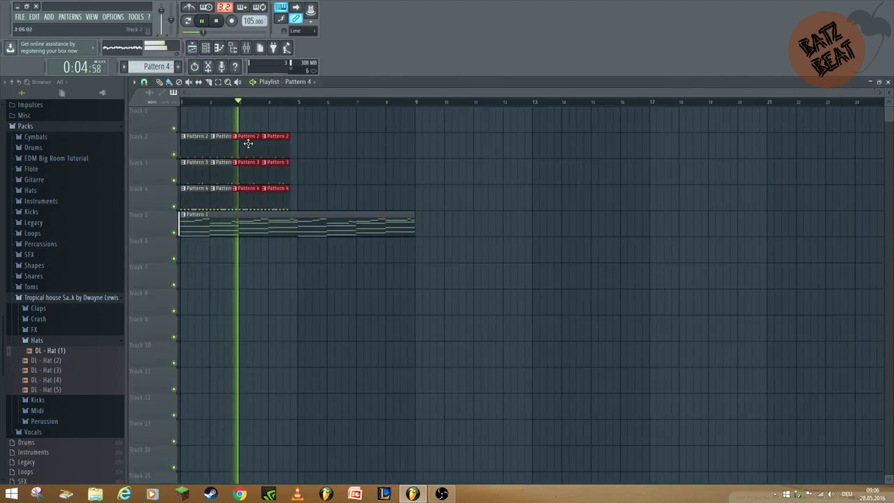
drag(333, 108, 154, 203)
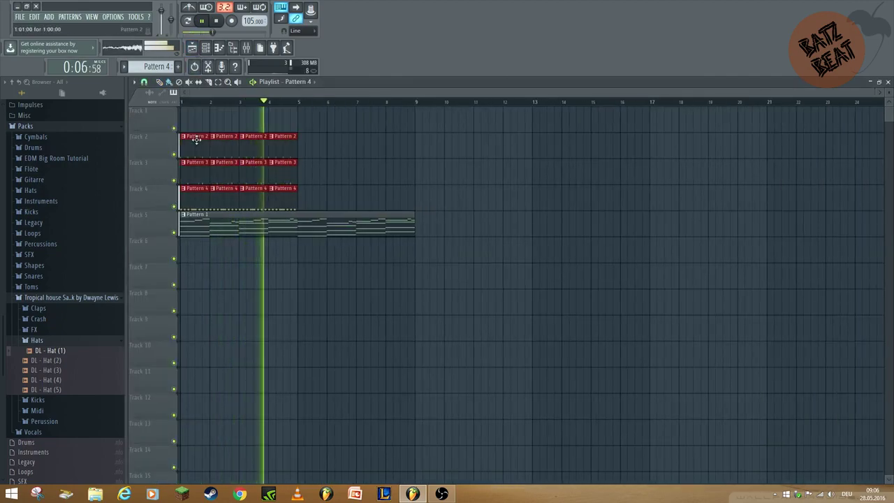
key(ctrl+b)
click(395, 270)
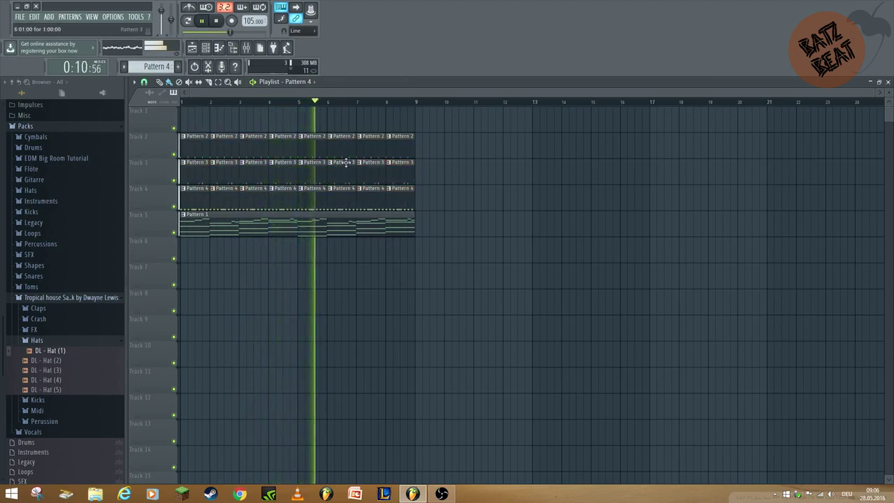
key(F6)
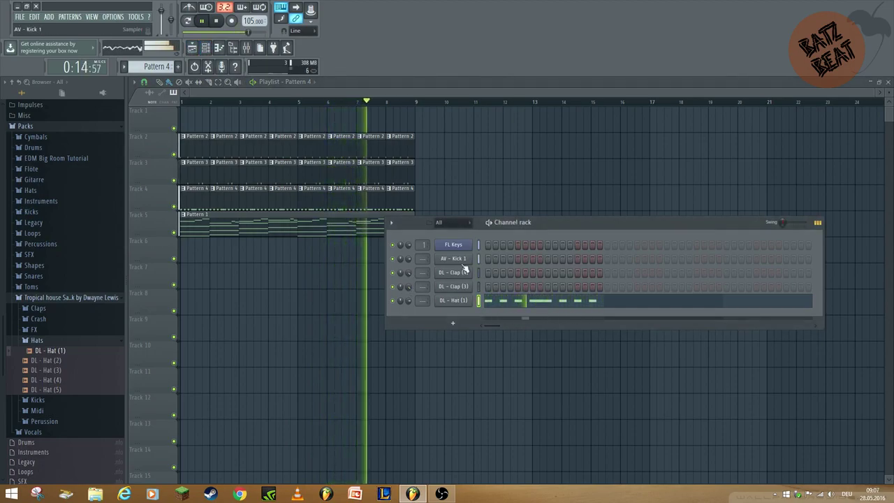
key(F6)
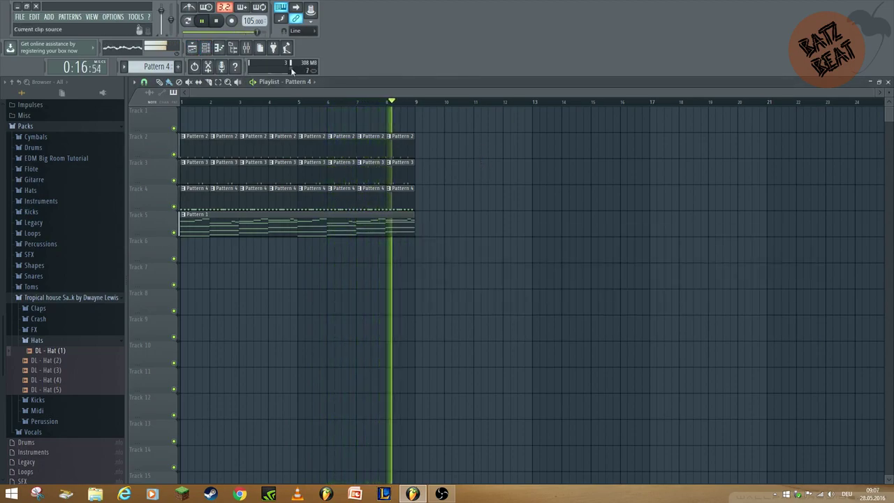
key(space)
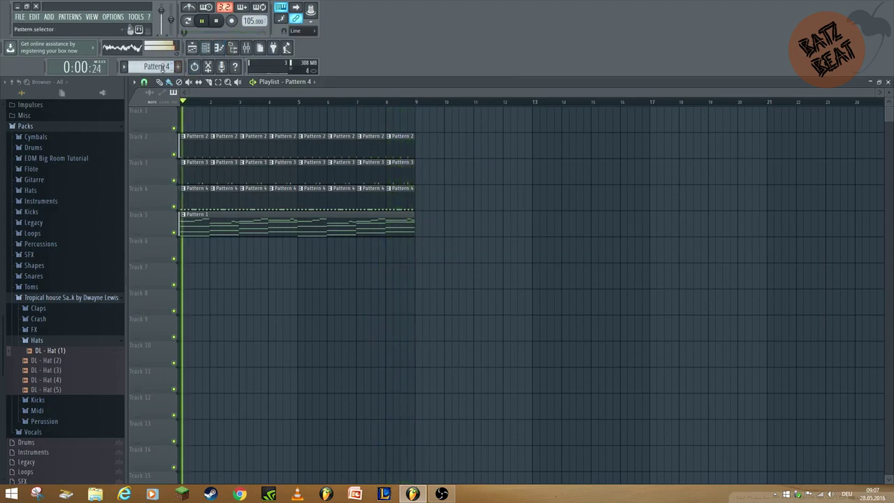
Insert a Sytrus channel for the empty Pattern 5.
click(205, 50)
right_click(457, 251)
mouse_move(491, 282)
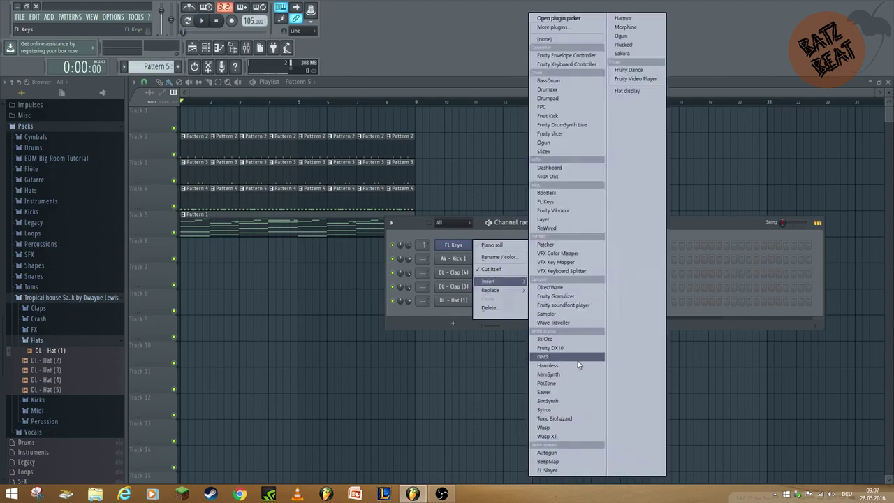
click(583, 411)
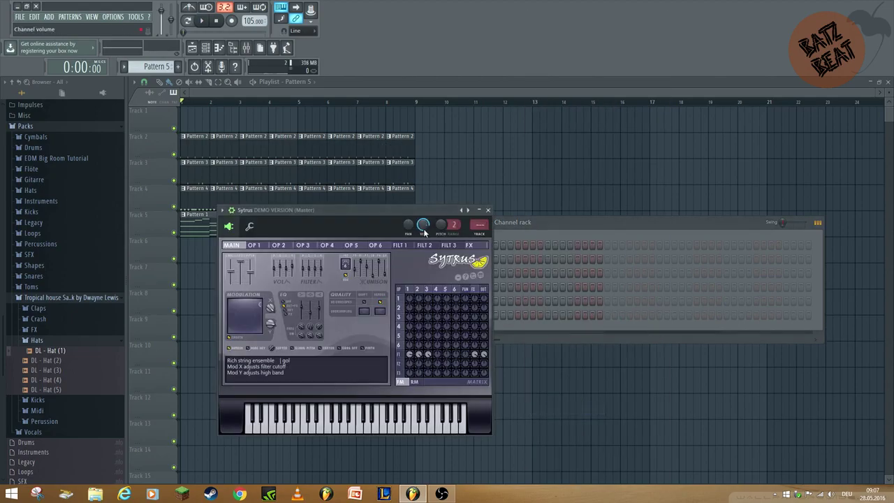
Load the Deep preset from the Bass category into Sytrus.
click(463, 210)
mouse_move(492, 218)
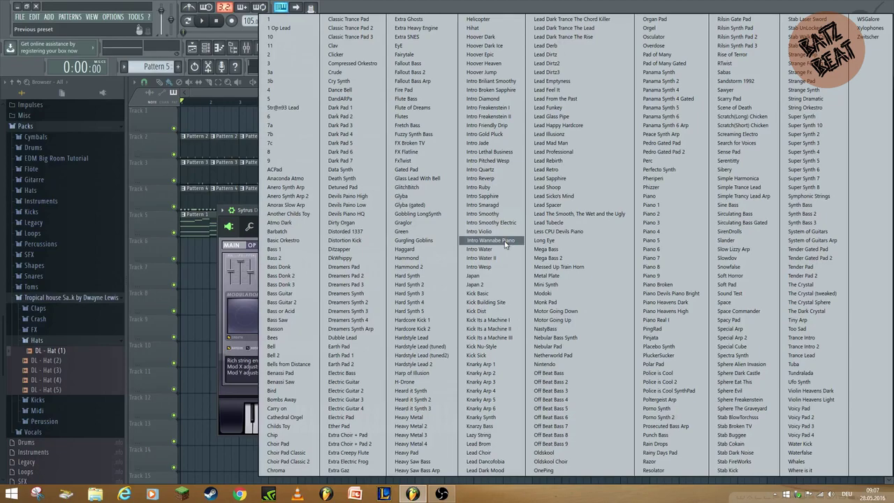
click(234, 212)
click(461, 210)
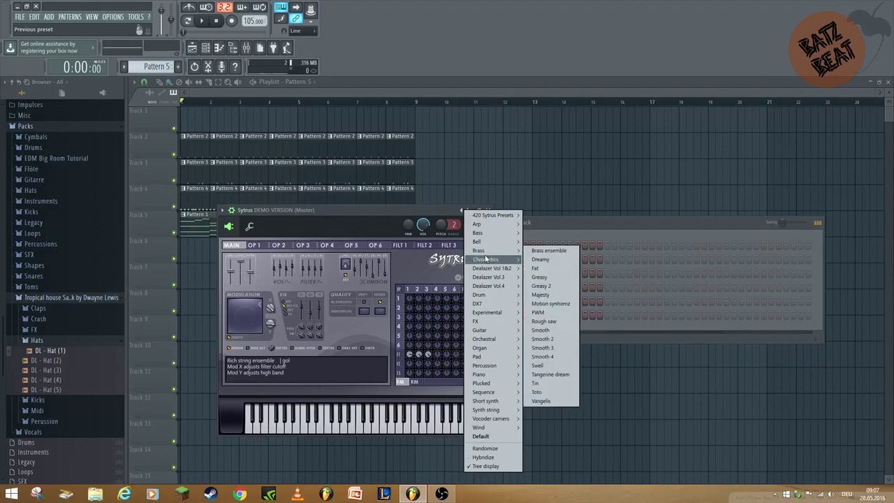
mouse_move(487, 234)
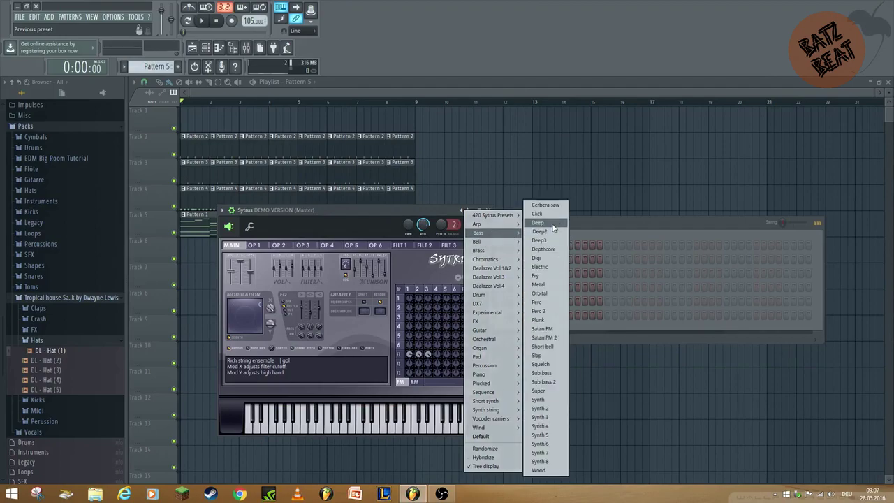
click(552, 224)
In the FL Keys piano roll of Pattern 1, select and copy the chord notes of bars 1 to 8 without the melody.
right_click(466, 257)
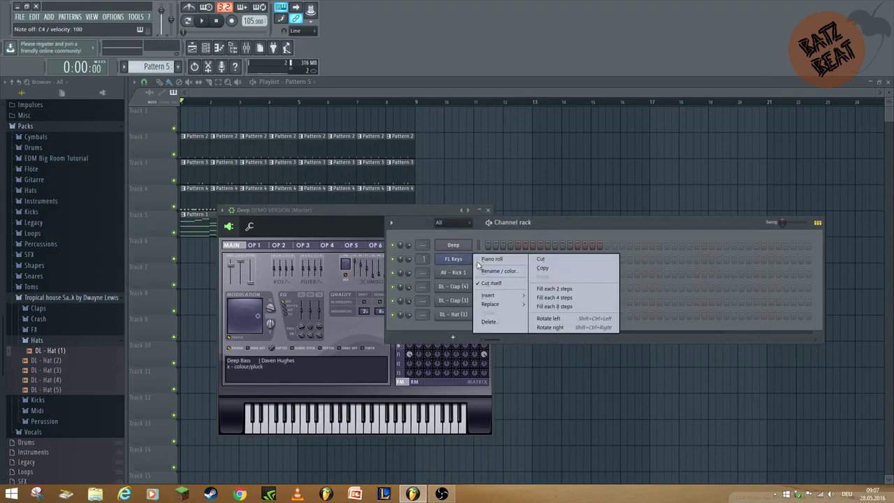
click(504, 259)
scroll(158, 63, up, 4)
scroll(402, 250, down, 4)
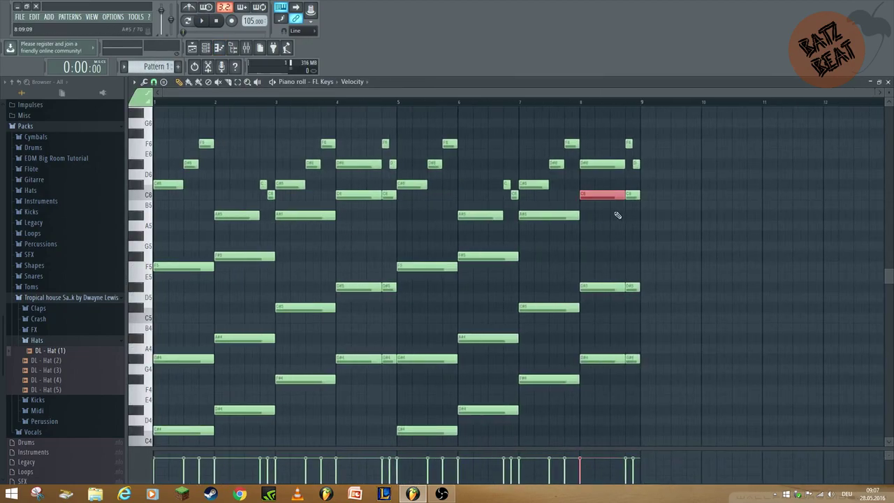
drag(644, 183, 580, 384)
drag(521, 254, 451, 451)
drag(398, 241, 214, 434)
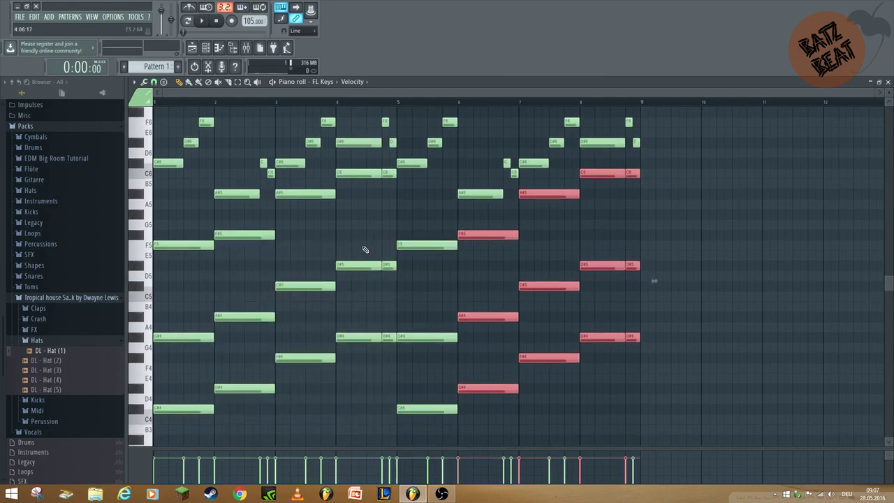
drag(421, 227, 422, 427)
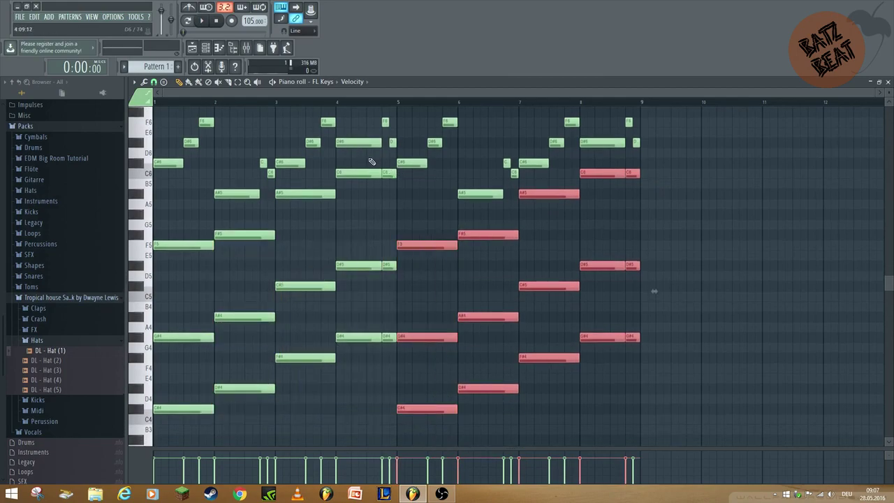
drag(372, 228, 320, 354)
drag(267, 207, 151, 436)
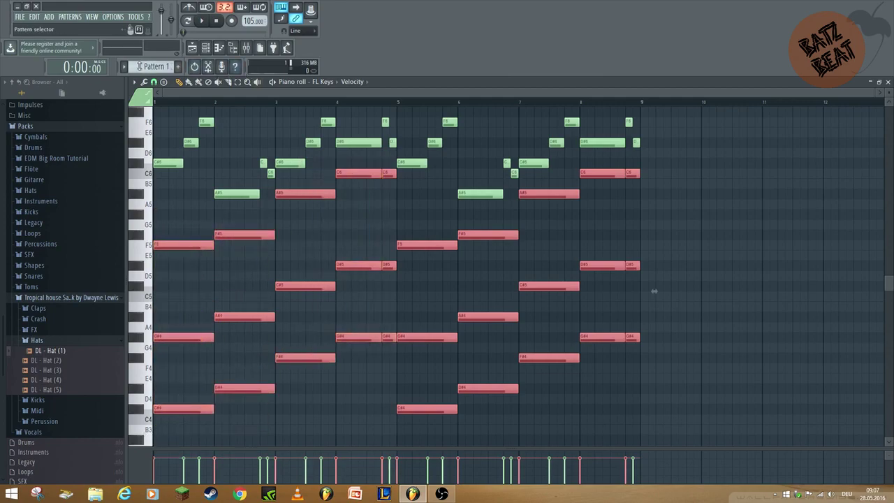
Paste the copied chords into the Deep channel's piano roll in Pattern 5 and play them.
drag(139, 67, 139, 58)
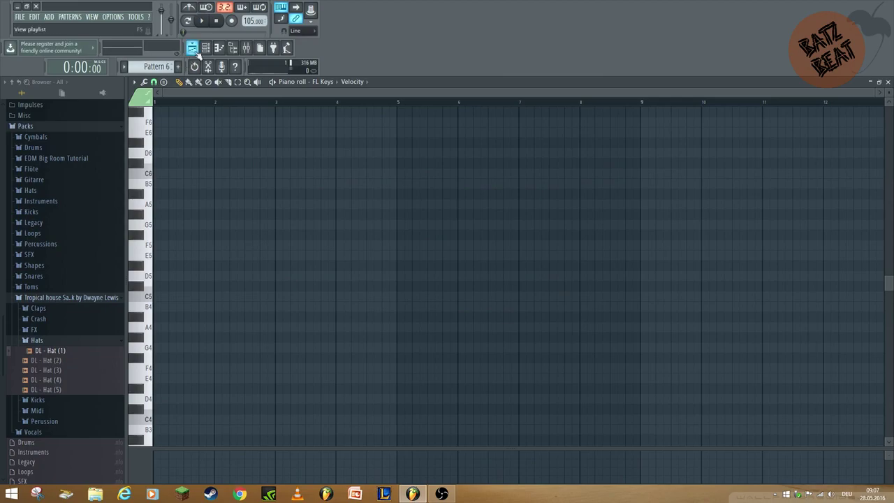
click(205, 47)
right_click(455, 246)
click(499, 245)
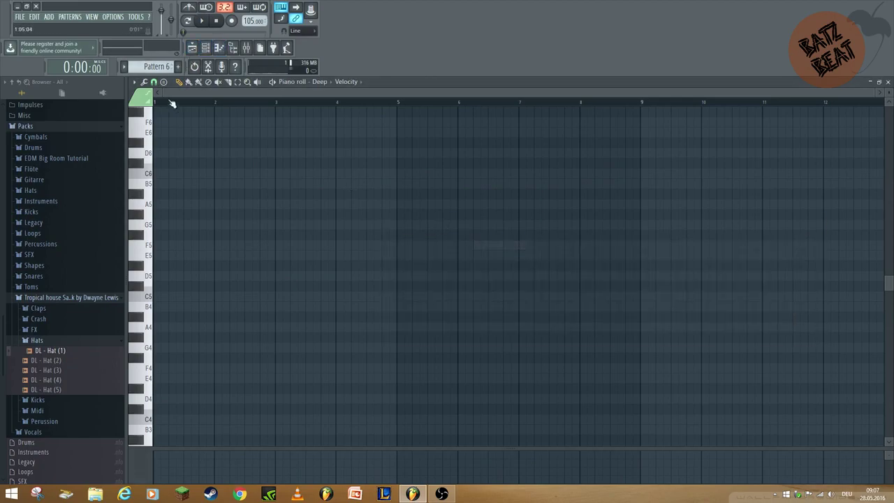
key(ctrl+v)
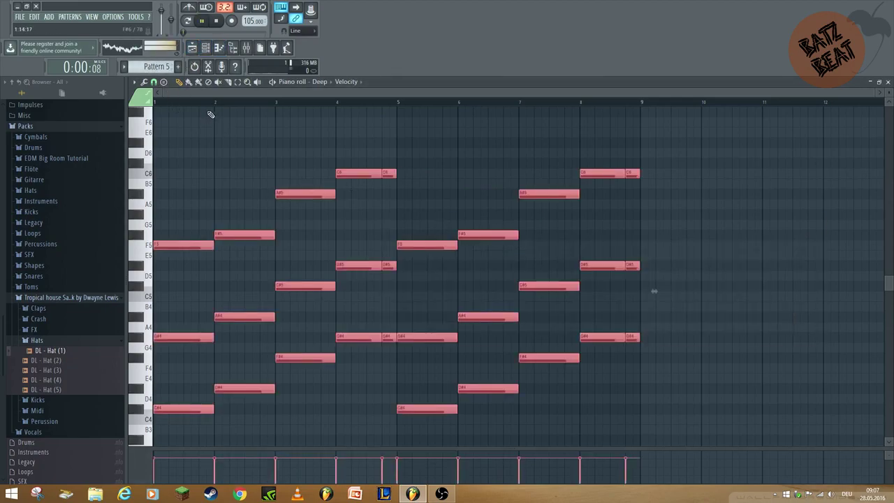
key(space)
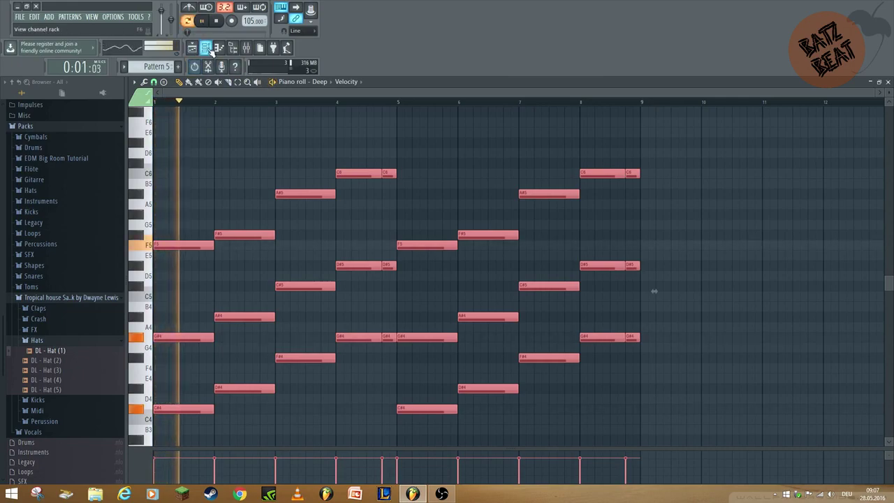
Delete the upper chord notes of bars 1 to 4 in the Deep piano roll, keeping only the lowest note of each chord.
click(206, 263)
right_click(202, 246)
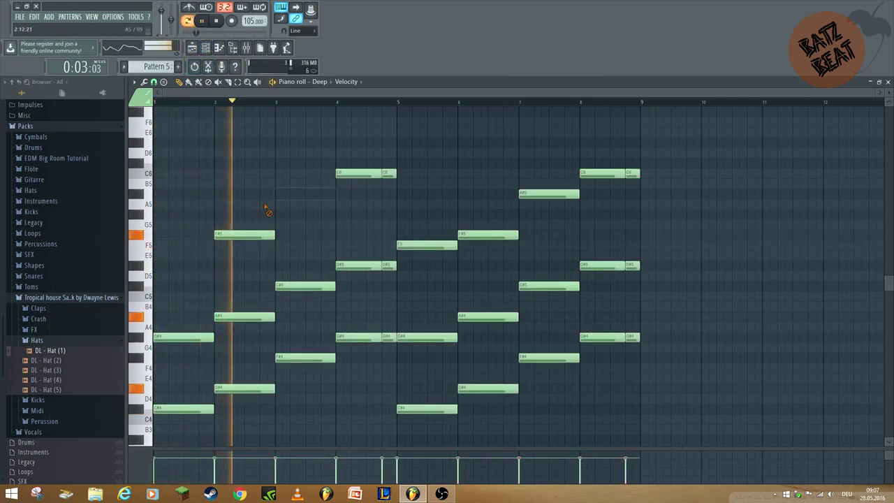
right_click(388, 173)
right_click(363, 173)
right_click(305, 193)
right_click(248, 235)
right_click(199, 336)
right_click(244, 316)
right_click(305, 286)
right_click(363, 265)
right_click(388, 265)
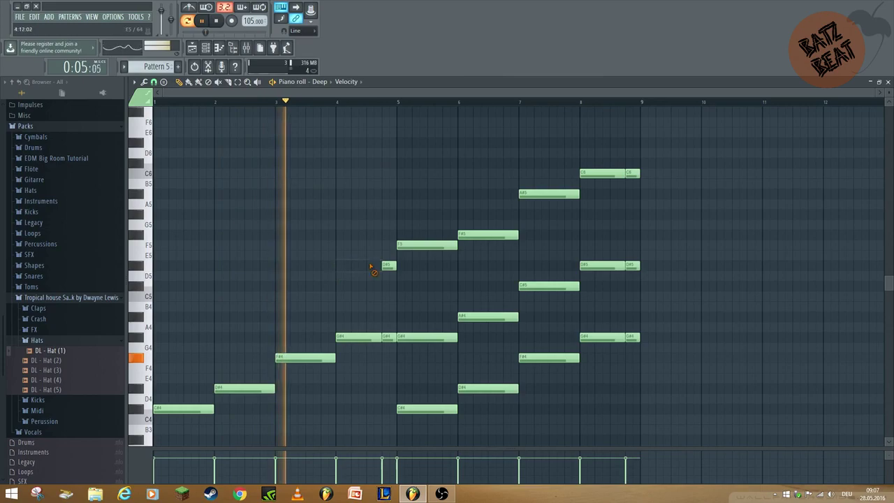
Remove the upper chord notes of bars 5 to 8 in the Deep piano roll so only the bass notes remain.
right_click(426, 245)
right_click(427, 337)
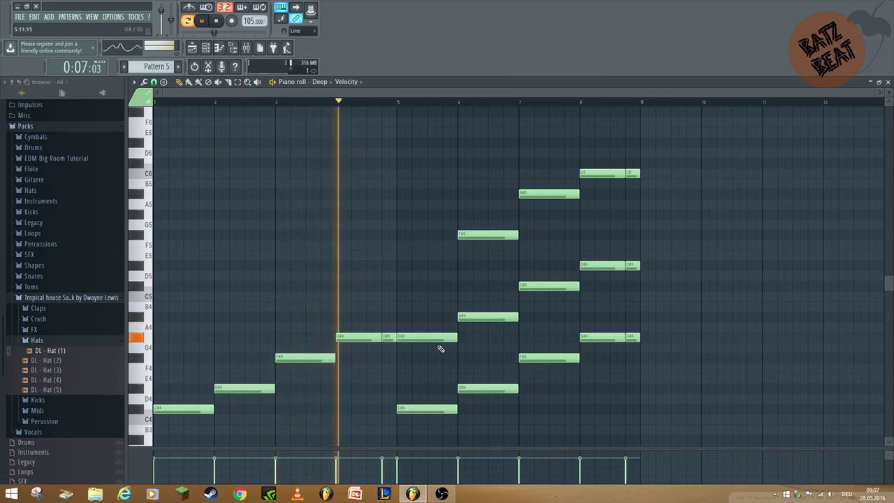
right_click(489, 317)
right_click(549, 286)
right_click(592, 266)
right_click(632, 265)
right_click(602, 173)
right_click(632, 173)
right_click(548, 193)
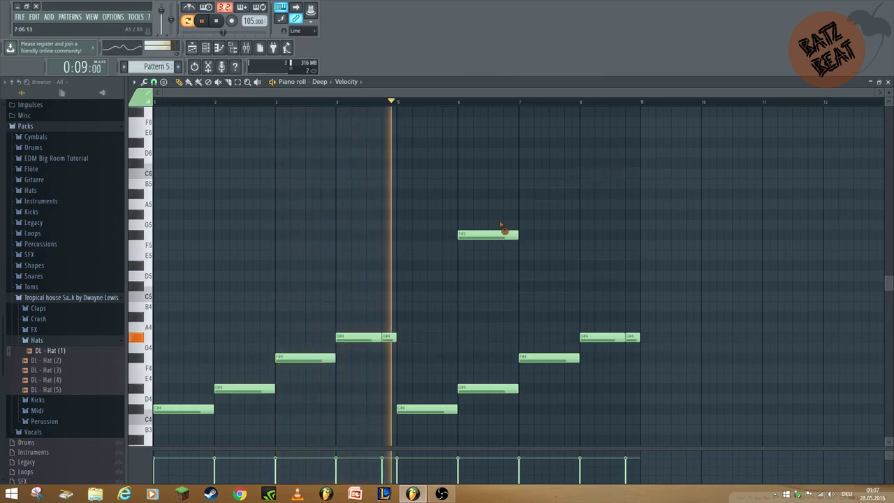
right_click(487, 234)
Place Pattern 5 on Track 6 of the playlist at bar 1 and play the arrangement.
click(192, 48)
key(space)
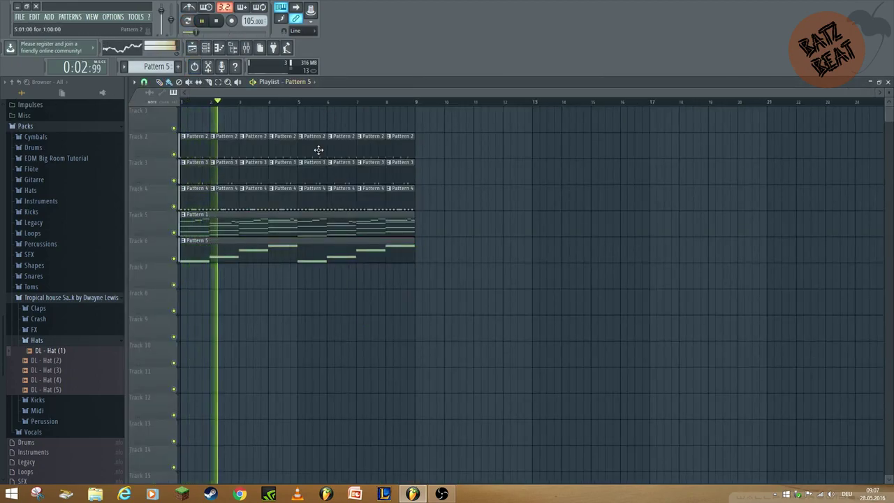
Select the empty Pattern 6 and add the Classical Acoustic guitar preset from the Instruments pack as a new channel.
click(179, 66)
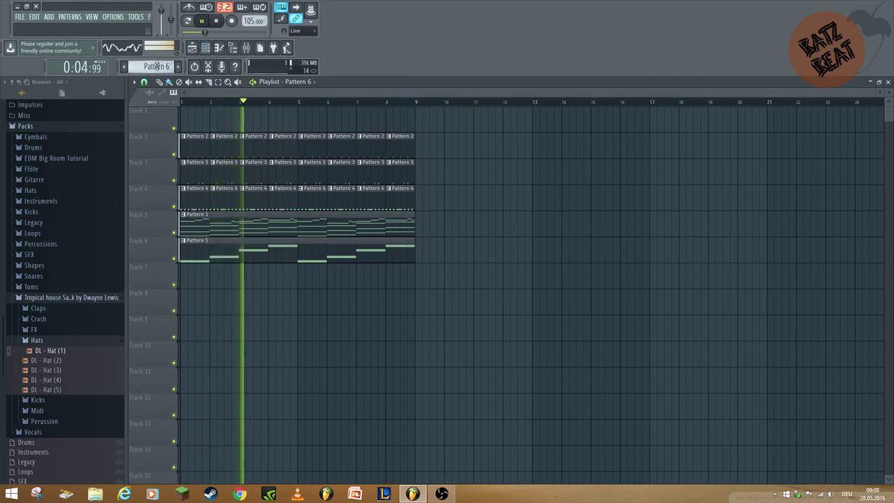
click(206, 48)
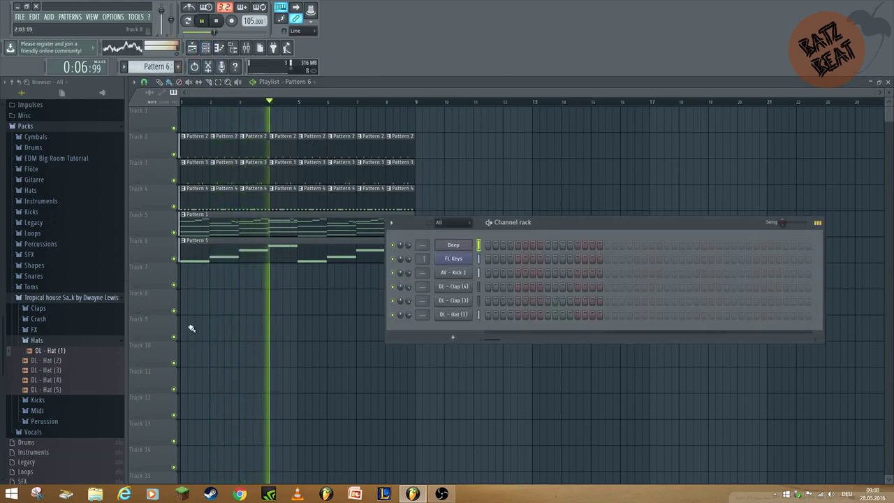
click(82, 342)
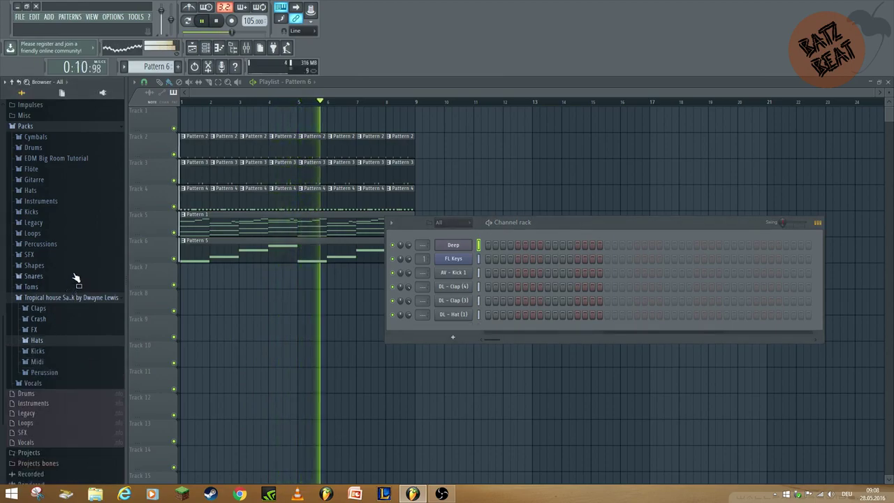
click(57, 201)
click(63, 249)
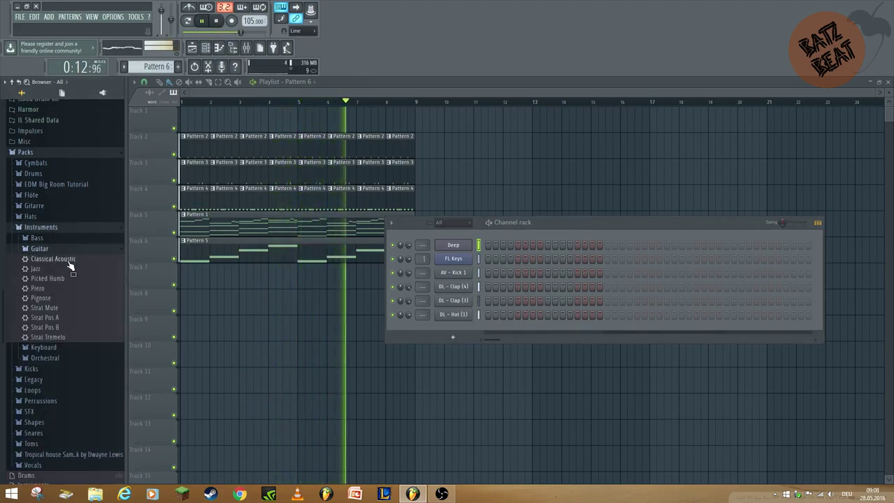
drag(66, 264, 455, 230)
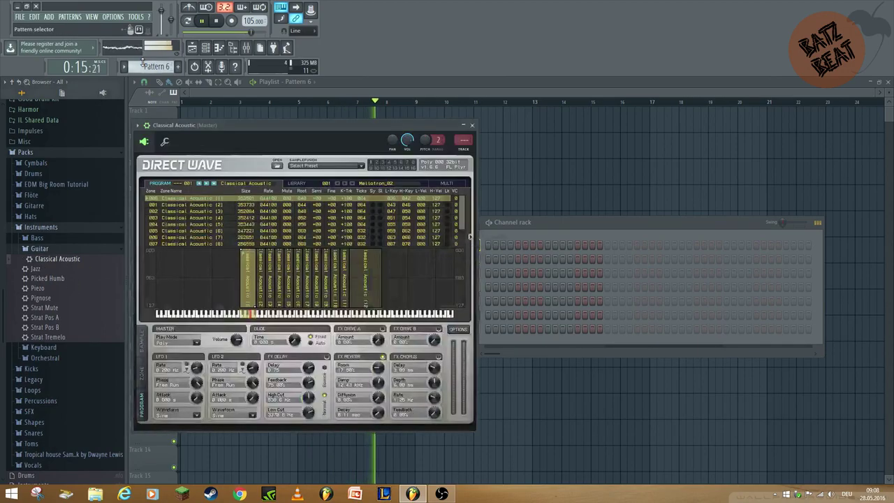
drag(395, 153, 161, 183)
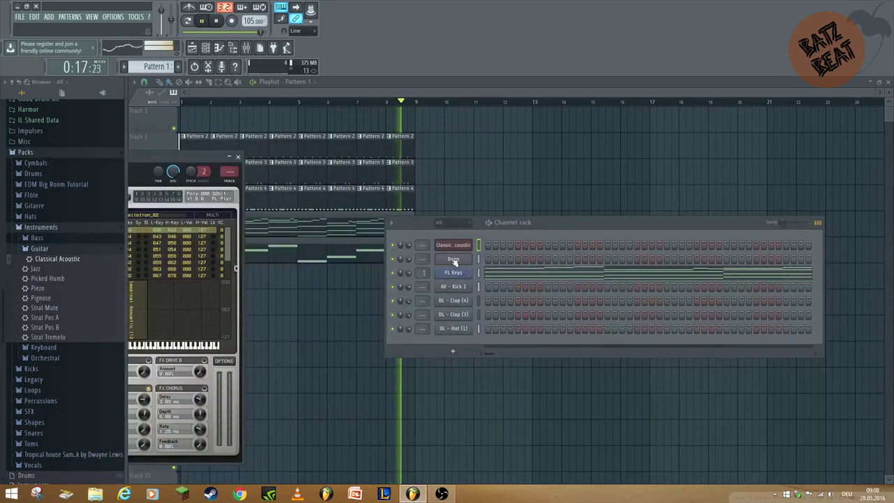
Try to paste the FL Keys notes of Pattern 1 into the Classical Acoustic channel of the same pattern, and undo it.
right_click(472, 271)
click(543, 281)
right_click(472, 241)
click(544, 264)
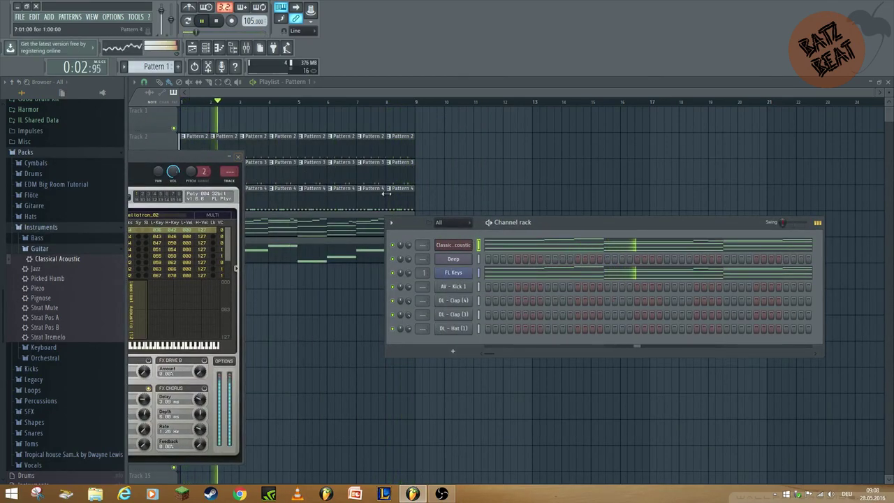
key(ctrl+z)
Open the FL Keys piano roll of Pattern 1 and copy all of its chord and melody notes.
scroll(148, 66, down, 5)
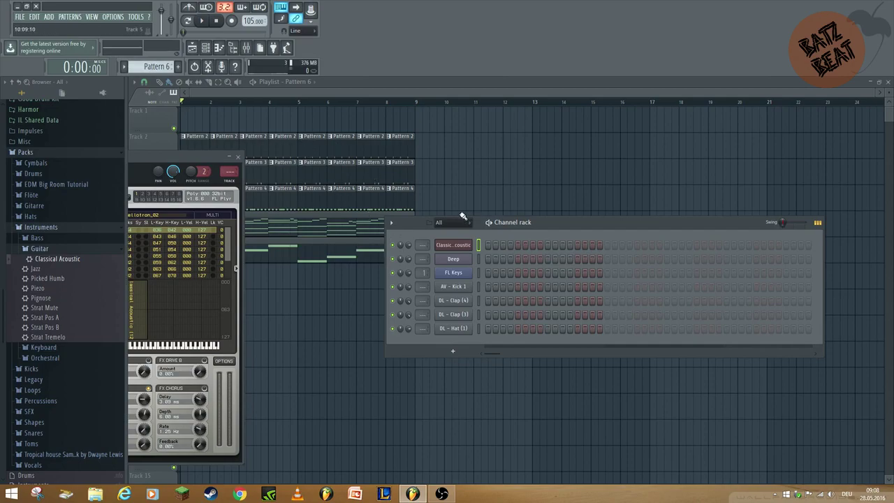
right_click(465, 247)
click(488, 245)
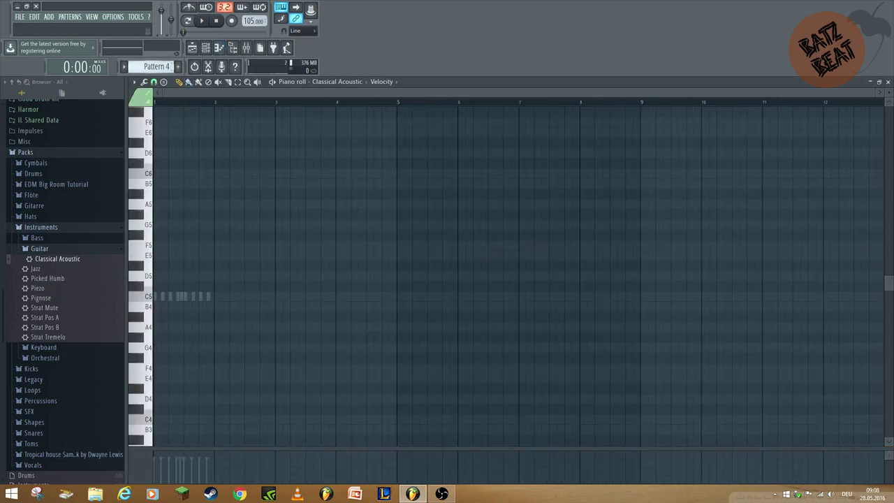
scroll(148, 66, up, 3)
double_click(252, 237)
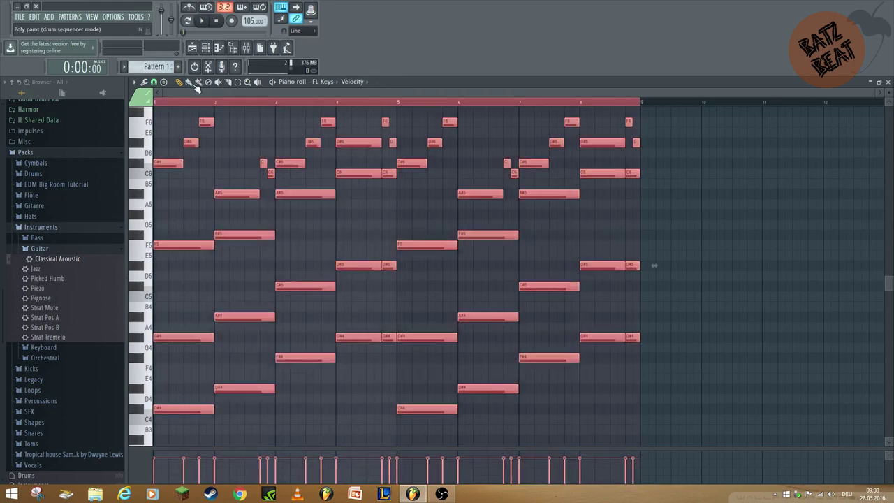
Paste the copied notes into the Classical Acoustic channel's piano roll in Pattern 6.
click(205, 48)
scroll(161, 67, down, 1)
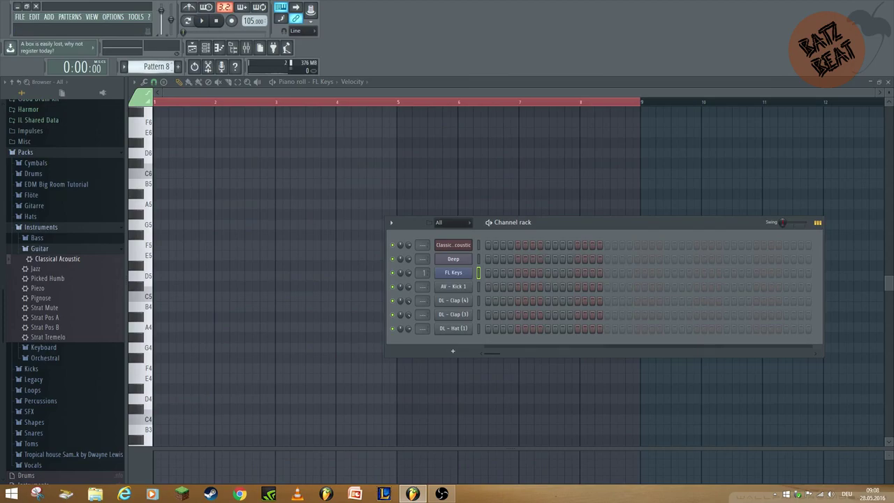
right_click(463, 244)
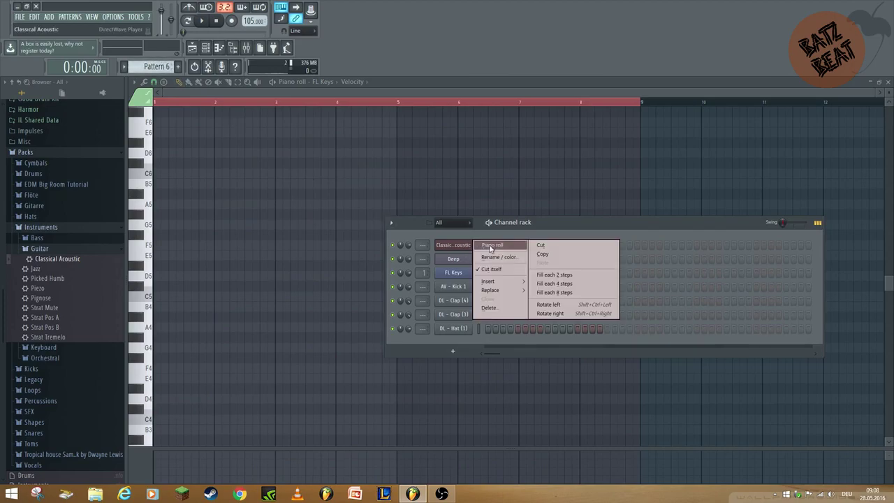
click(491, 247)
Place Pattern 6 on Track 7 of the playlist at bar 1 and play the arrangement.
click(192, 47)
click(209, 277)
drag(237, 281, 222, 280)
key(space)
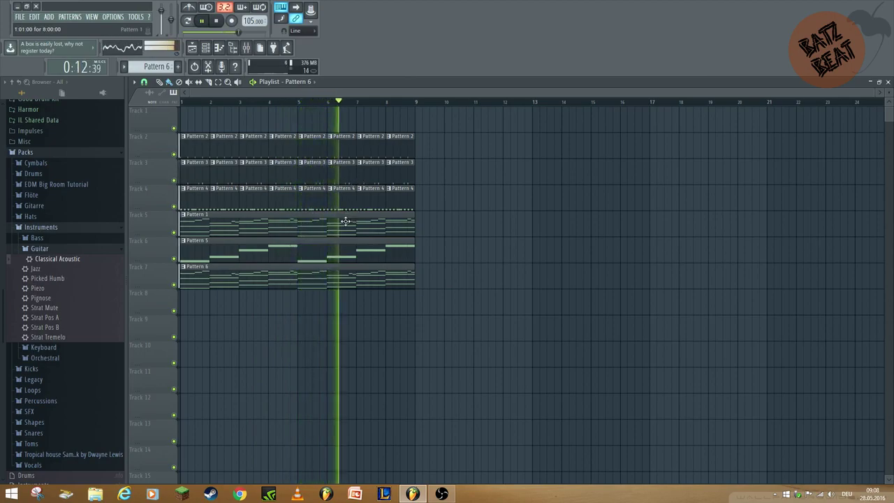
Open the Deep piano roll of Pattern 5 and examine the bass notes across bars 1 to 8.
double_click(310, 239)
scroll(447, 237, down, 6)
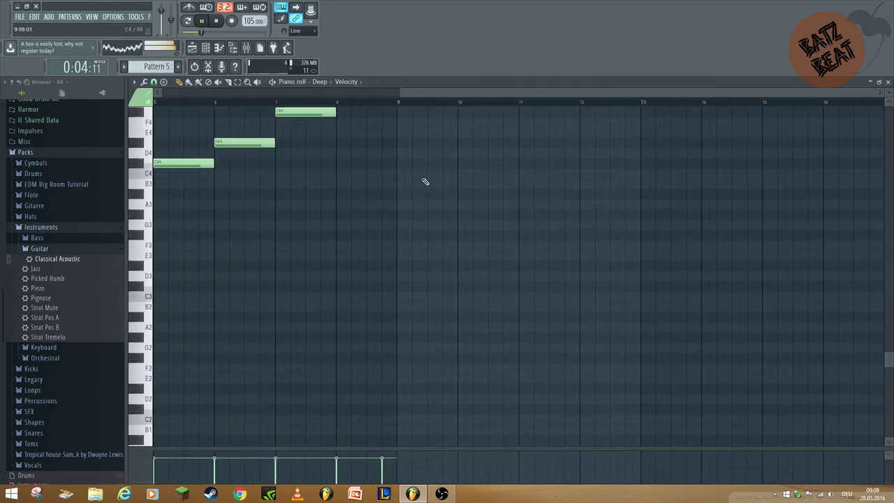
scroll(430, 189, left, 4)
scroll(559, 201, up, 5)
scroll(604, 198, down, 3)
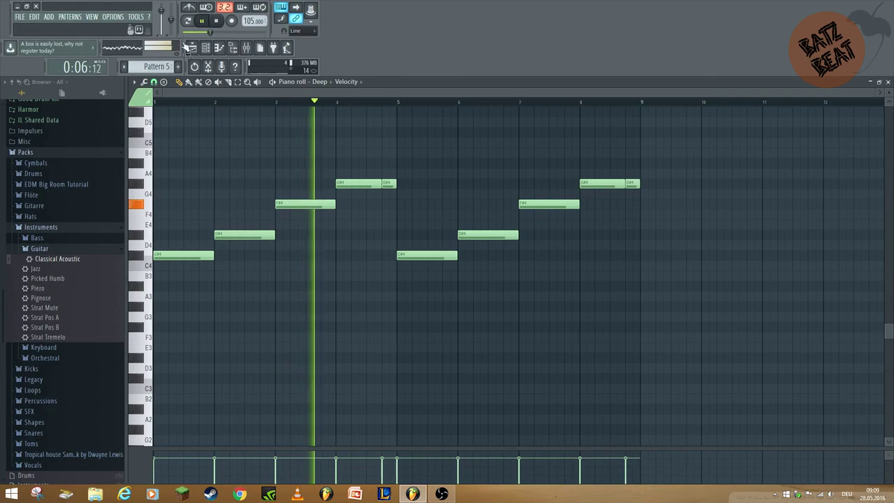
In the FL Keys piano roll of Pattern 1, select and copy the chord notes of bars 1 to 8, leaving out the melody.
scroll(155, 67, down, 1)
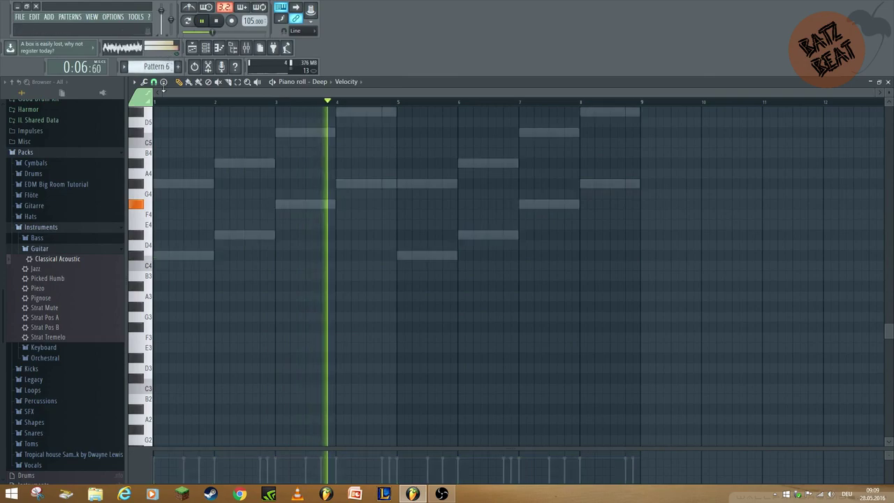
right_click(206, 255)
right_click(206, 256)
scroll(447, 231, up, 4)
drag(665, 139, 579, 329)
drag(579, 146, 520, 369)
drag(495, 190, 108, 452)
drag(333, 134, 398, 147)
drag(337, 155, 303, 174)
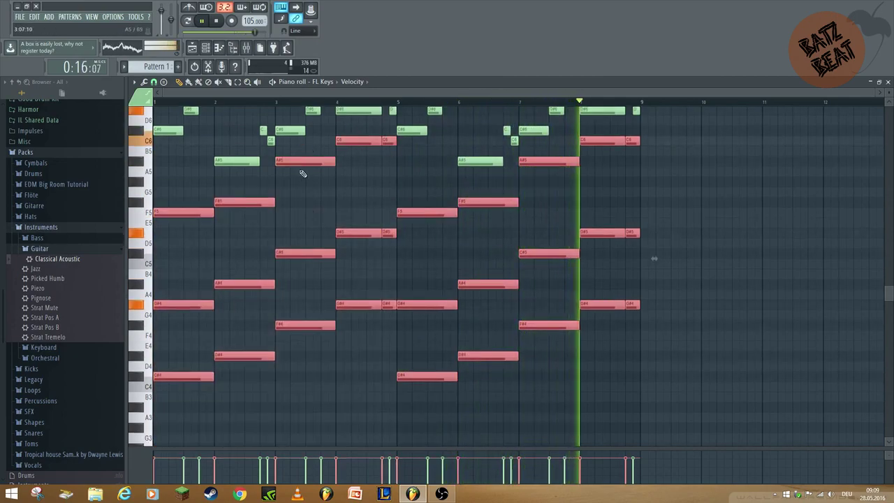
Paste the copied chords into the FL Keys piano roll of the empty Pattern 7 and save the project.
drag(160, 65, 159, 46)
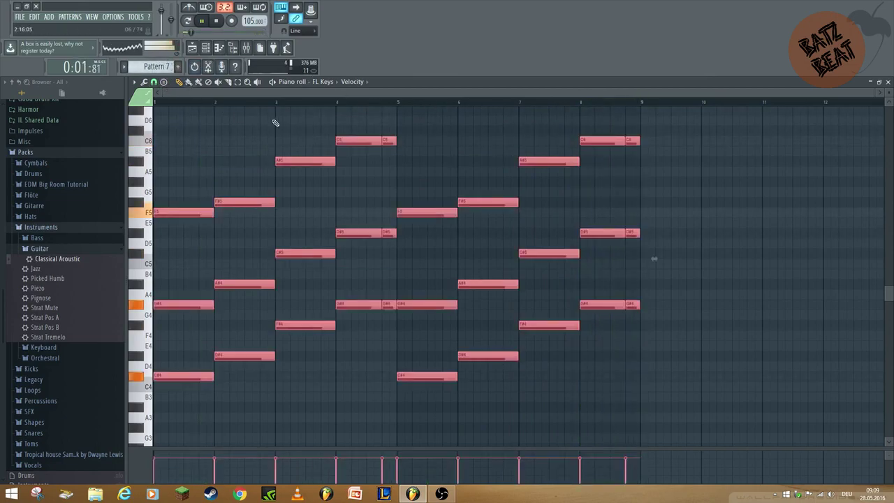
key(space)
key(ctrl+s)
key(Return)
Move all playlist clips to start at bar 9 and place Pattern 7 on Track 7 at bar 1.
click(195, 49)
drag(481, 124, 182, 316)
drag(205, 158, 437, 168)
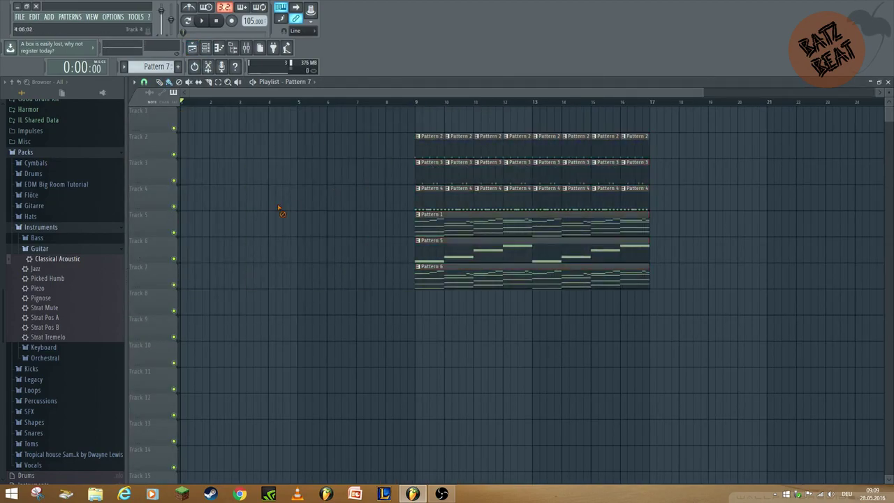
click(187, 280)
Shift the full clip block on Tracks 2 to 7 to about bar 18 and duplicate Pattern 7 at bar 9 on Track 7.
drag(668, 134, 420, 311)
drag(705, 124, 419, 314)
drag(423, 144, 570, 158)
ctrl+click(493, 198)
drag(310, 273, 543, 275)
drag(839, 134, 687, 314)
drag(701, 128, 527, 208)
drag(587, 150, 713, 164)
right_click(734, 337)
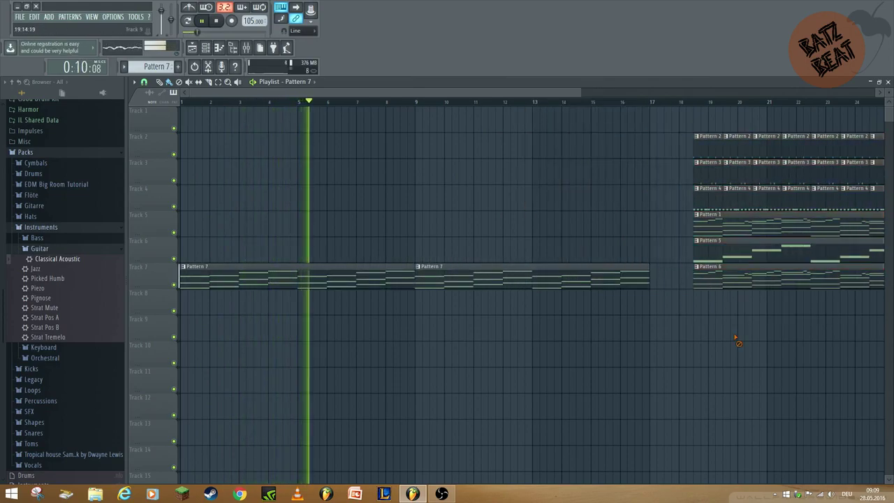
Duplicate the drum clips of Patterns 2, 3 and 4 on Tracks 2 to 4 to bar 9.
scroll(706, 151, down, 2)
drag(765, 108, 571, 207)
drag(589, 152, 377, 179)
right_click(438, 240)
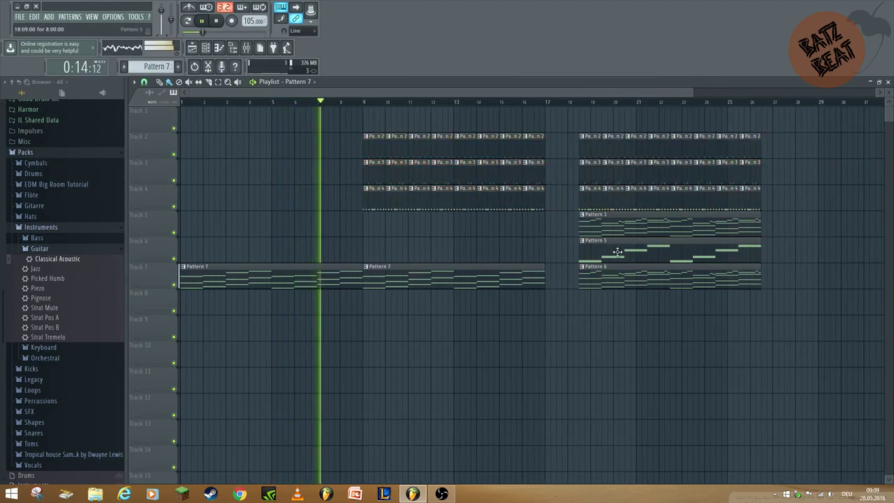
Move the rear block of clips on Tracks 2 to 7 to start at bar 25.
drag(762, 130, 591, 300)
drag(593, 155, 649, 157)
right_click(608, 207)
scroll(594, 197, down, 2)
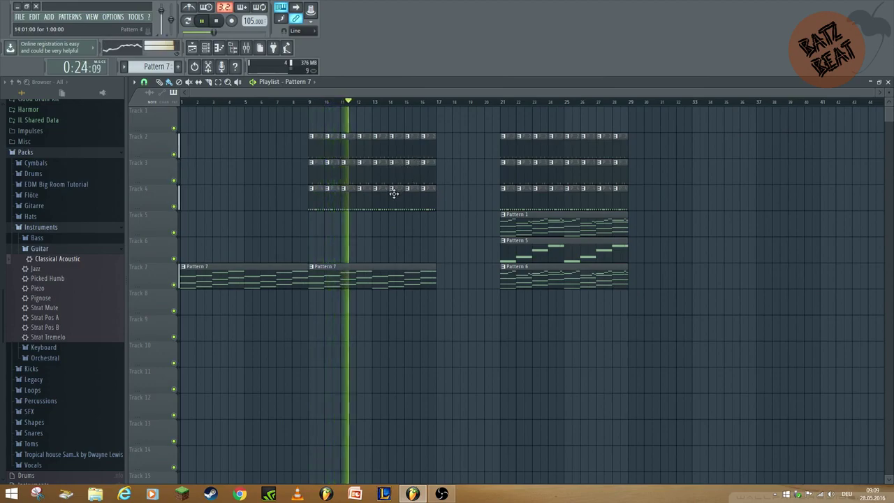
drag(658, 133, 499, 315)
drag(515, 140, 576, 150)
ctrl+click(530, 177)
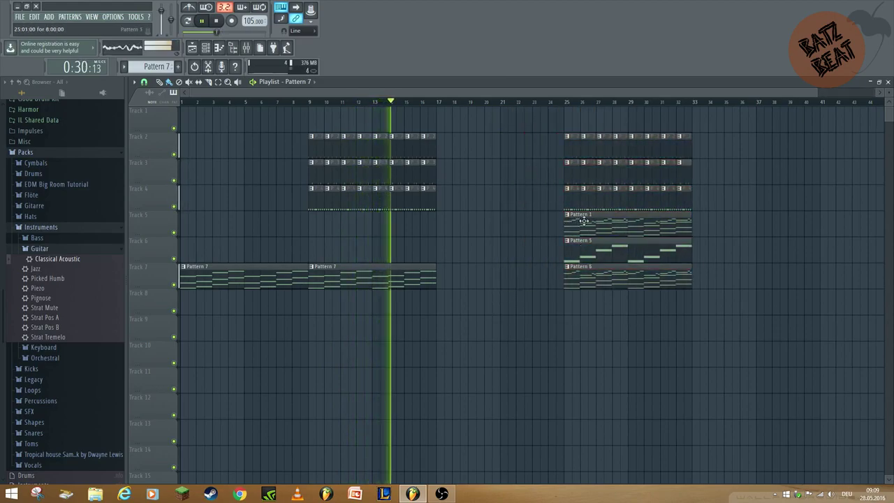
Duplicate Pattern 1 on Track 5 and Pattern 5 on Track 6 to bar 17.
drag(591, 225, 458, 233)
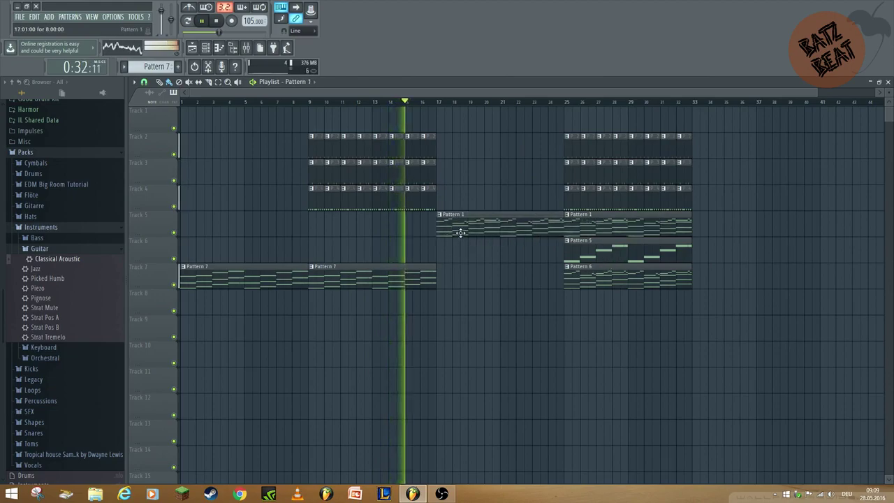
drag(768, 120, 561, 282)
ctrl+click(707, 248)
drag(631, 249, 509, 250)
Shift the rear block of clips on Tracks 2 to 7 to about bar 28.
drag(726, 314, 571, 111)
drag(573, 156, 619, 156)
ctrl+click(570, 234)
scroll(593, 220, down, 1)
scroll(593, 220, down, 1)
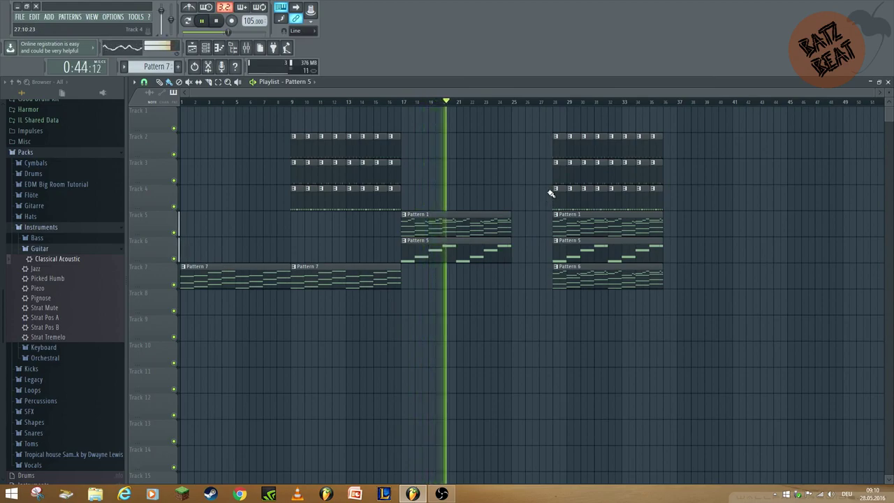
Move the rear Pattern 1 and Pattern 5 clips to bar 25, and the rear drum clips and Pattern 6 to bar 33.
drag(604, 256, 562, 261)
drag(590, 225, 551, 229)
drag(709, 106, 545, 208)
drag(555, 140, 624, 143)
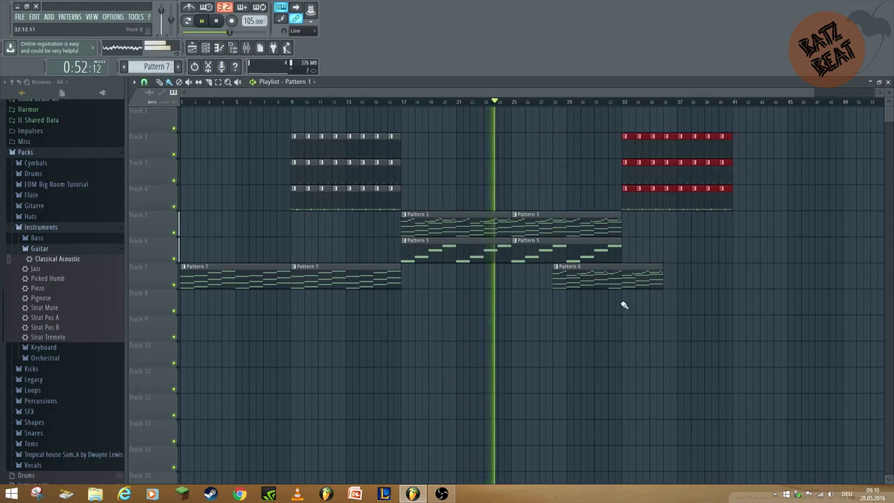
drag(574, 302, 638, 279)
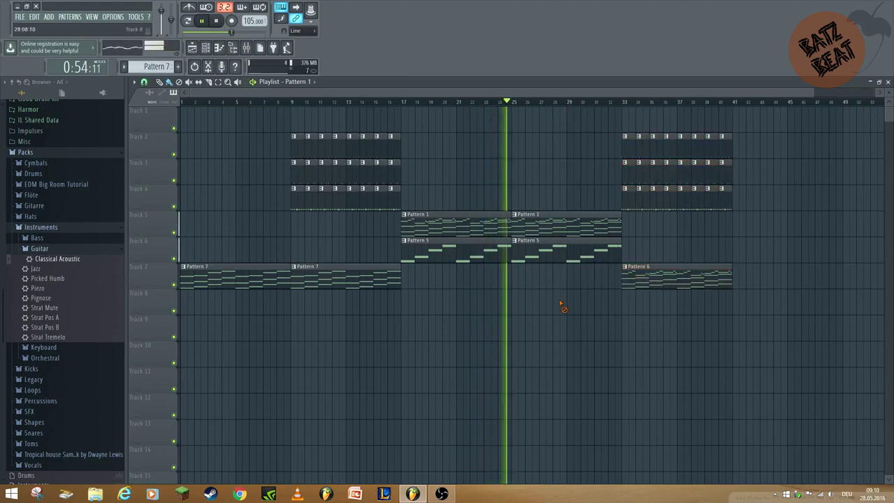
key(space)
Create Pattern 8 and add the Snare 7 sample from the Snares pack as a new channel.
click(206, 47)
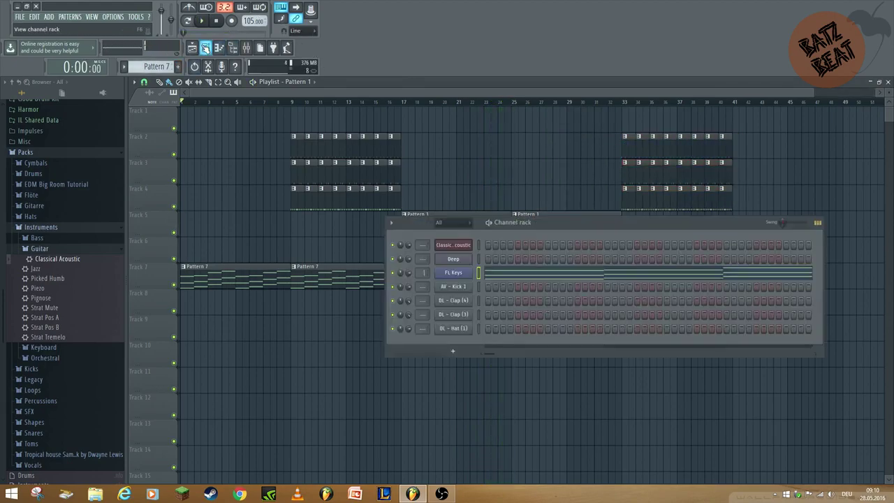
key(F4)
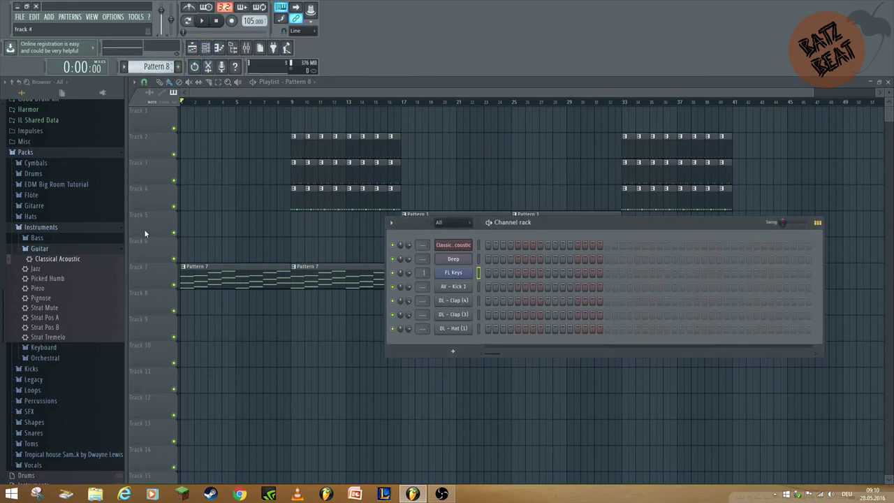
click(54, 249)
click(62, 345)
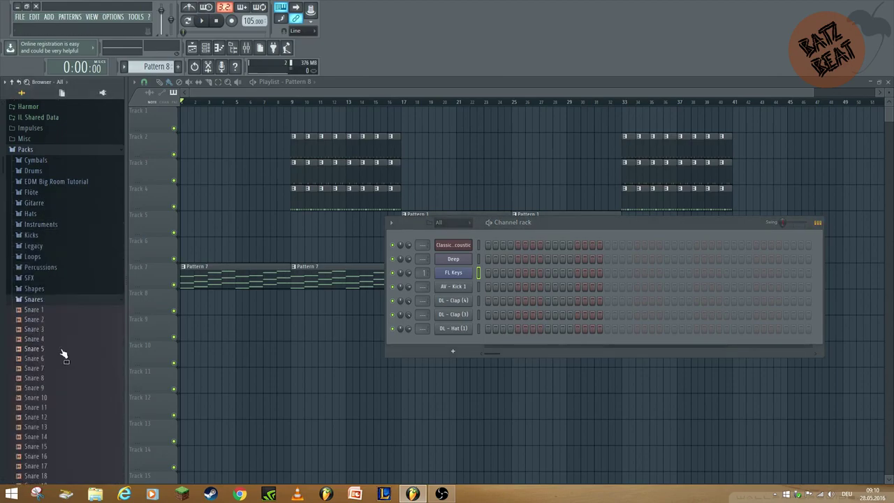
scroll(52, 199, down, 10)
scroll(46, 141, up, 1)
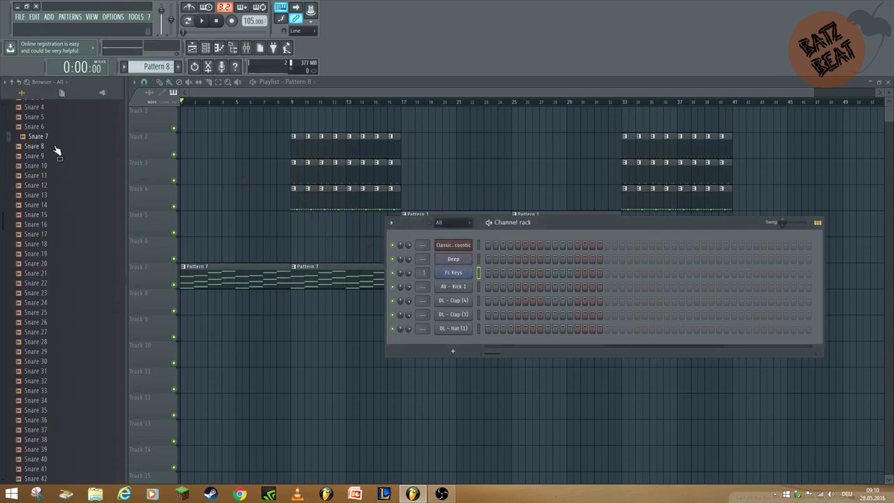
drag(447, 244, 446, 234)
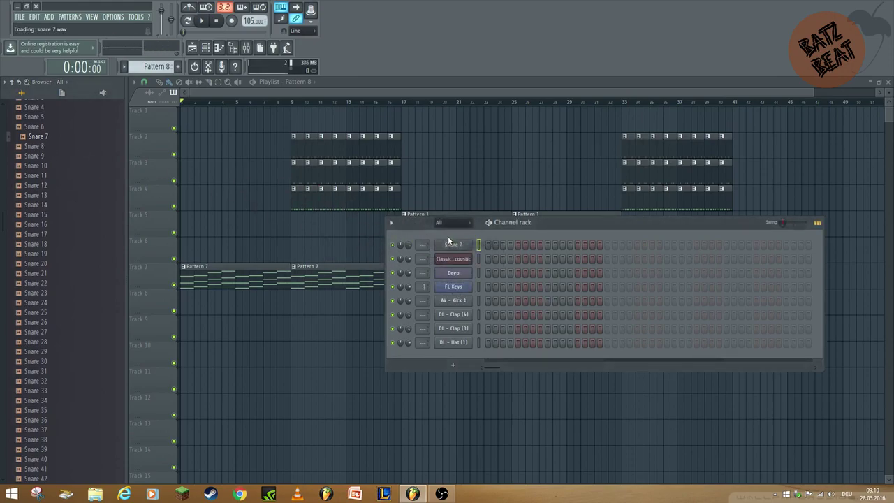
Fill the Snare 7 row of Pattern 8 on every fourth step.
right_click(465, 245)
click(440, 248)
right_click(444, 247)
click(551, 283)
Place Pattern 8 four times on Track 4, at bars 25 to 28, and start playback from about bar 24.
click(514, 189)
click(499, 103)
click(532, 189)
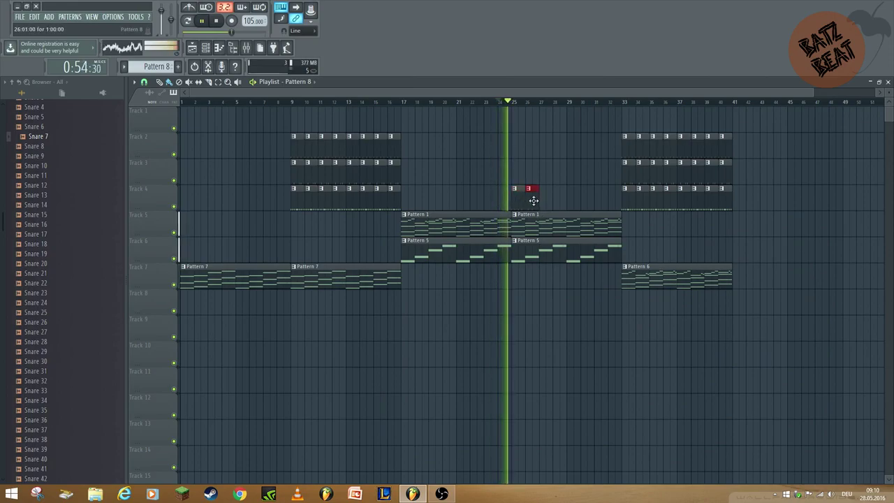
click(544, 190)
click(559, 190)
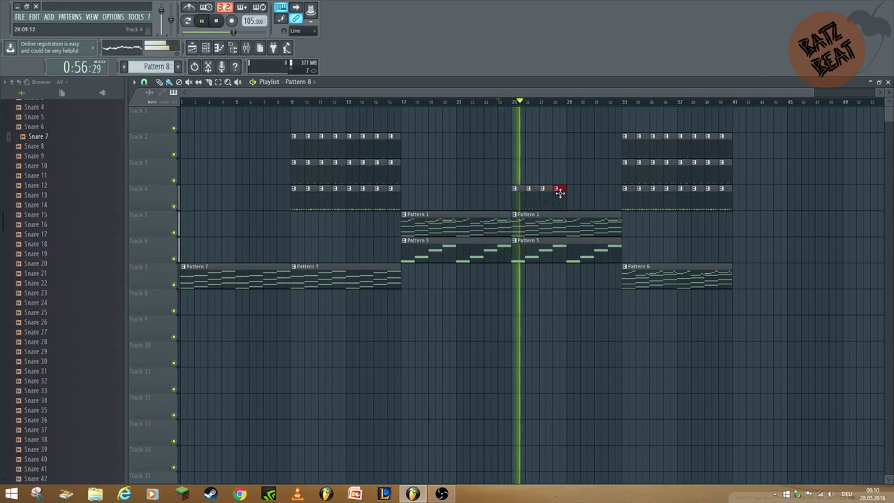
Create Pattern 9 with Snare 7 on every second step and place it on Track 4 at bars 29 and 30.
click(207, 48)
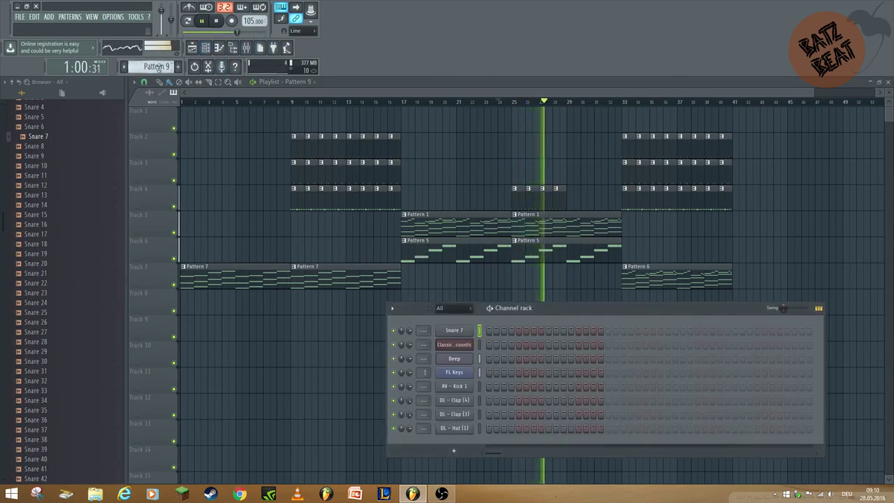
right_click(461, 338)
click(562, 368)
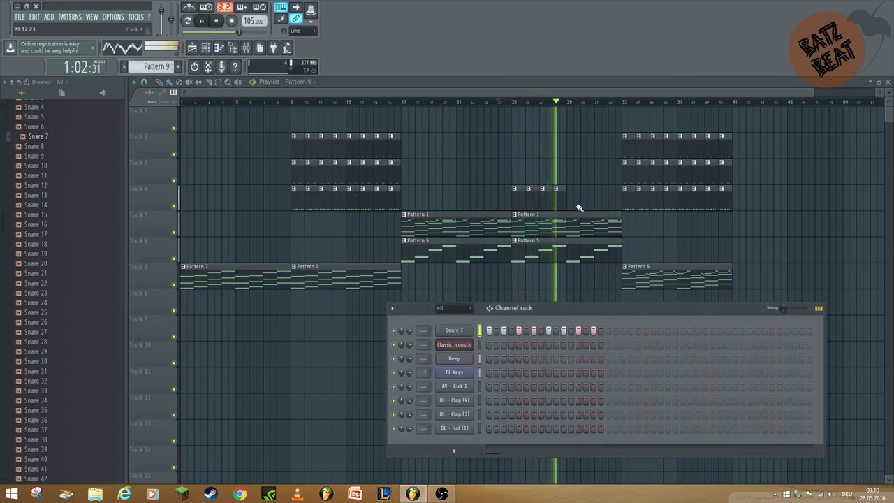
click(573, 203)
click(592, 203)
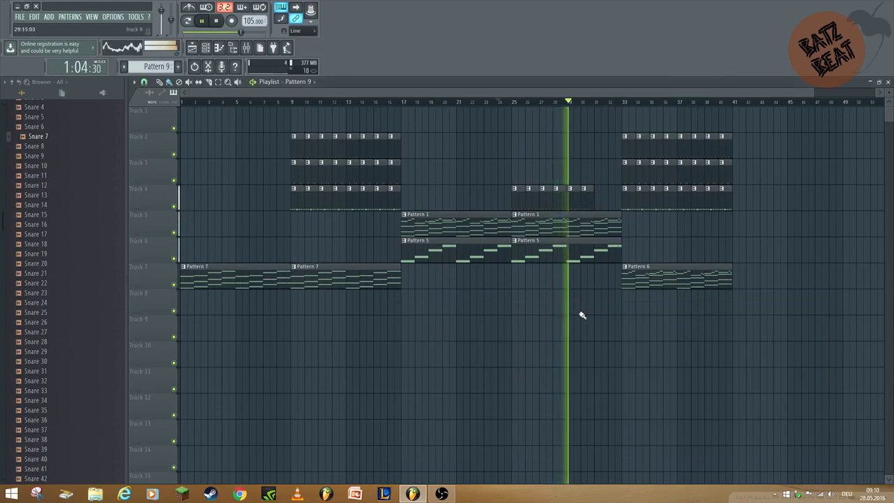
Create Pattern 10 and fill its Snare 7 row on every second step.
scroll(166, 67, up, 1)
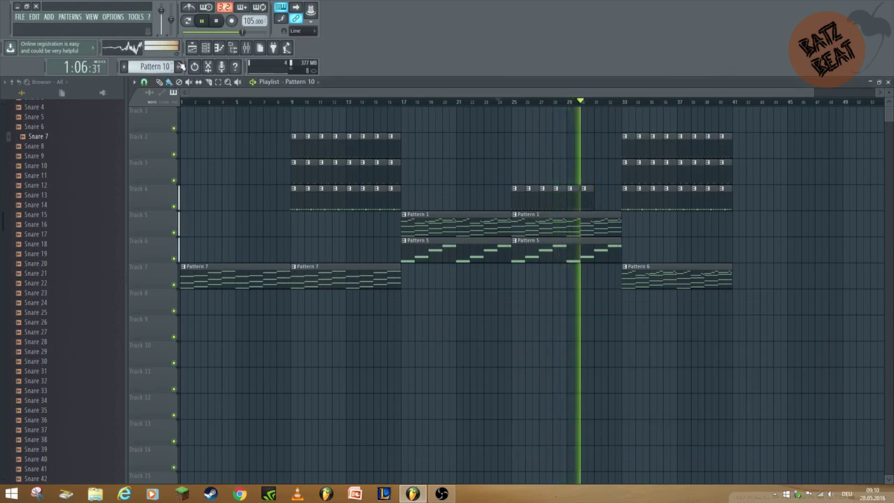
click(205, 47)
right_click(467, 330)
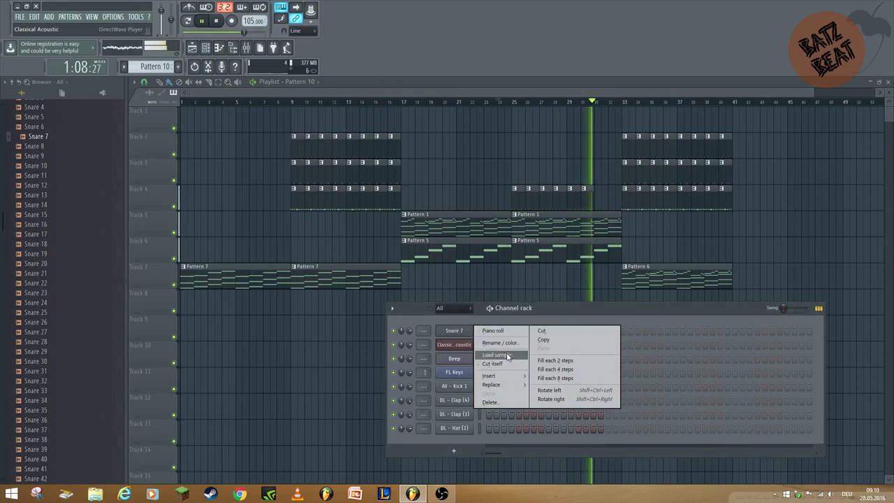
click(553, 360)
Duplicate Pattern 10's snare notes into the gaps so every step plays, and place the pattern on Track 4 at bars 31 and 32.
key(space)
right_click(454, 330)
click(493, 330)
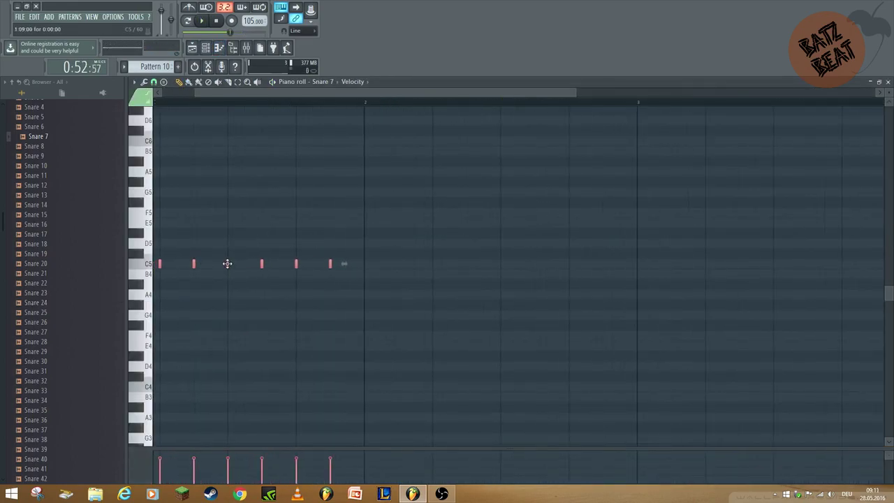
click(193, 50)
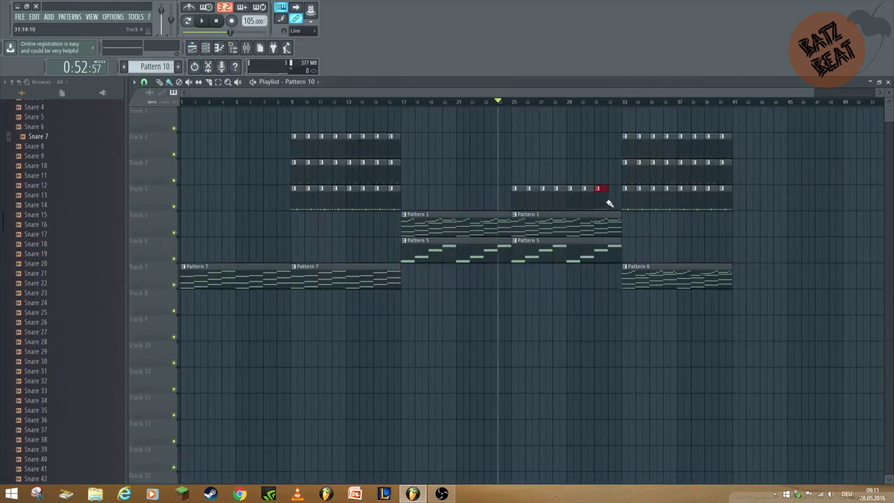
click(608, 203)
Duplicate the Pattern 1 and Pattern 5 clips on Tracks 5 and 6 from bar 25 to bar 33.
key(space)
drag(641, 224, 570, 250)
drag(529, 227, 643, 225)
right_click(528, 289)
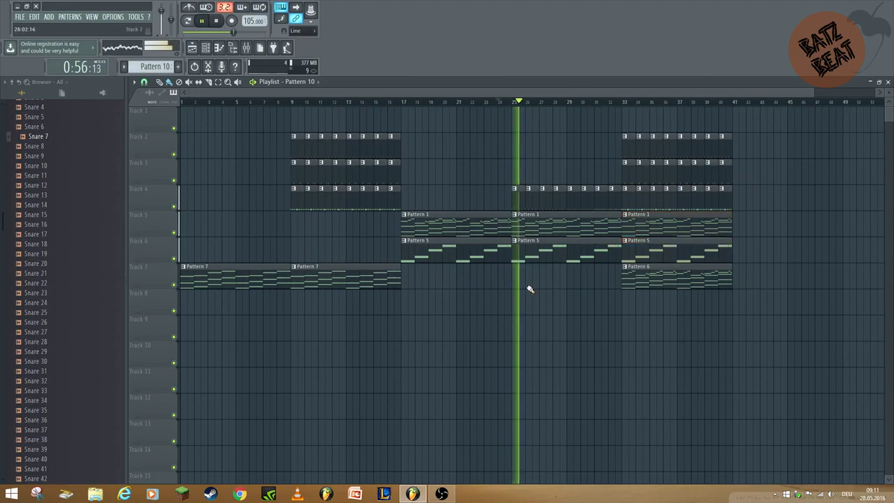
Replace the Snare 7 channel's sample with Snare 6.
scroll(472, 200, down, 1)
key(F6)
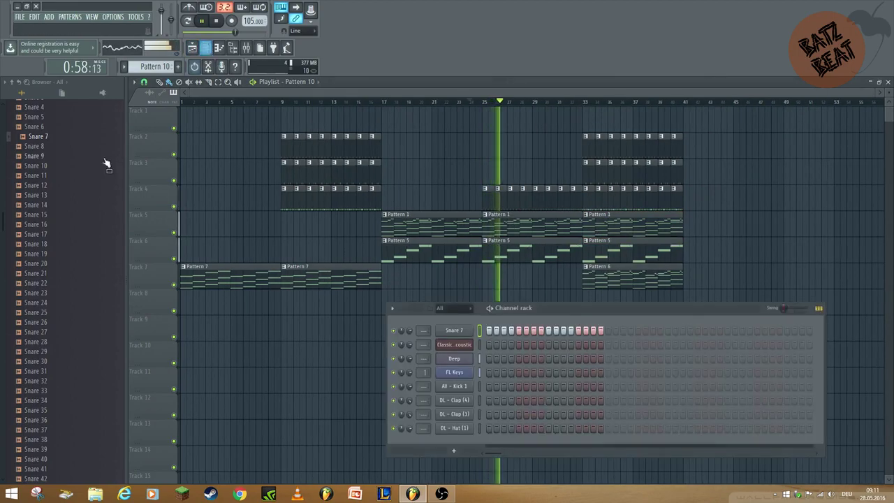
drag(421, 320, 453, 330)
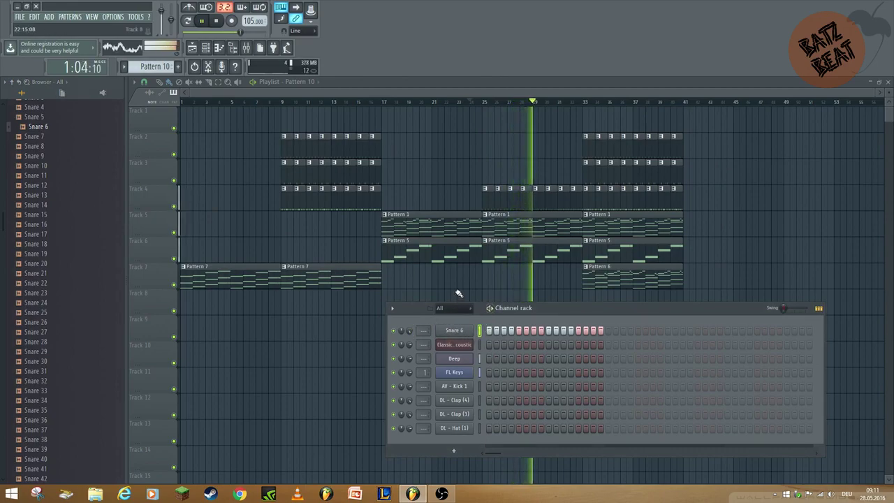
key(F6)
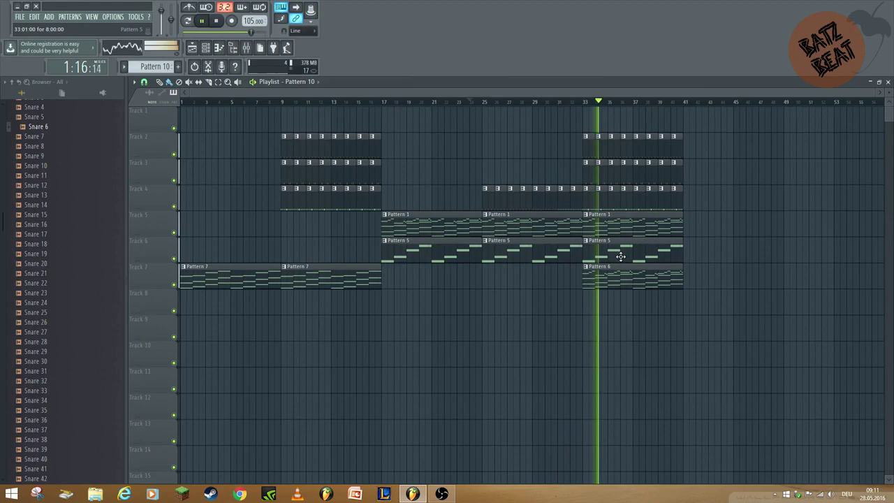
Clear the Snare 6 notes from Pattern 10 and create Pattern 11.
double_click(572, 196)
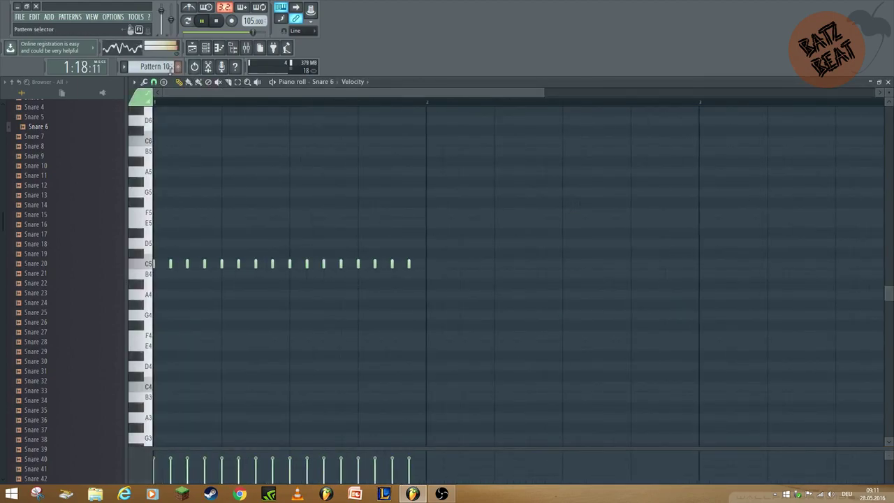
drag(479, 210, 60, 310)
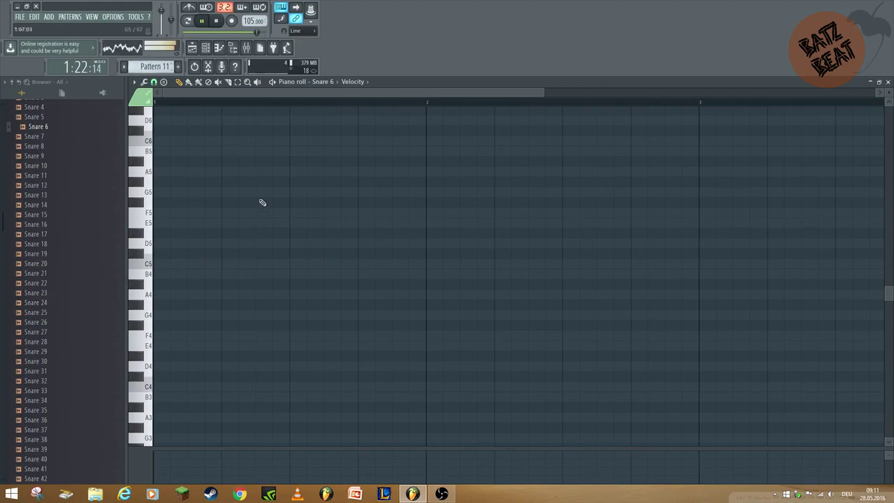
scroll(204, 277, down, 2)
click(192, 47)
click(192, 47)
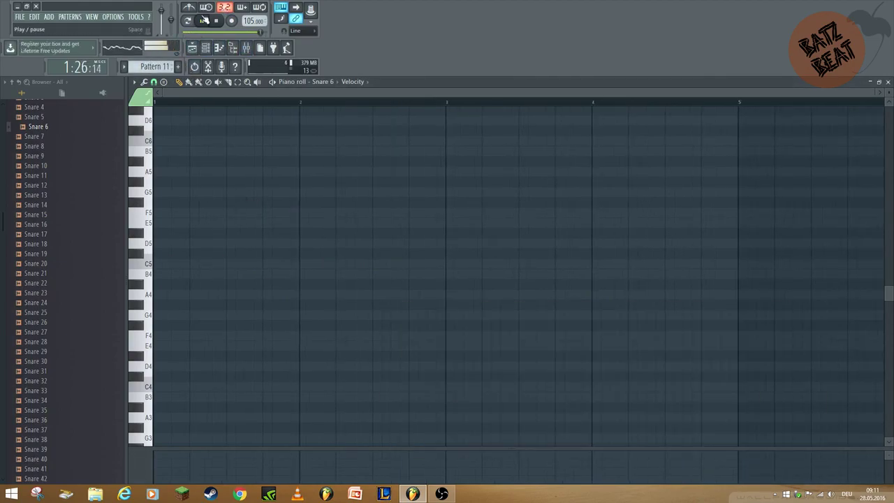
Fill the Snare 6 row of Pattern 11 on every second step.
click(193, 49)
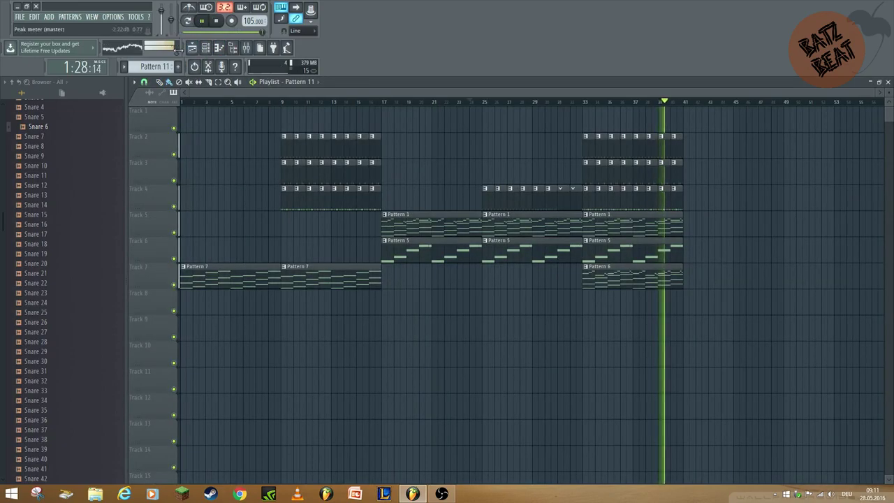
click(207, 49)
right_click(455, 334)
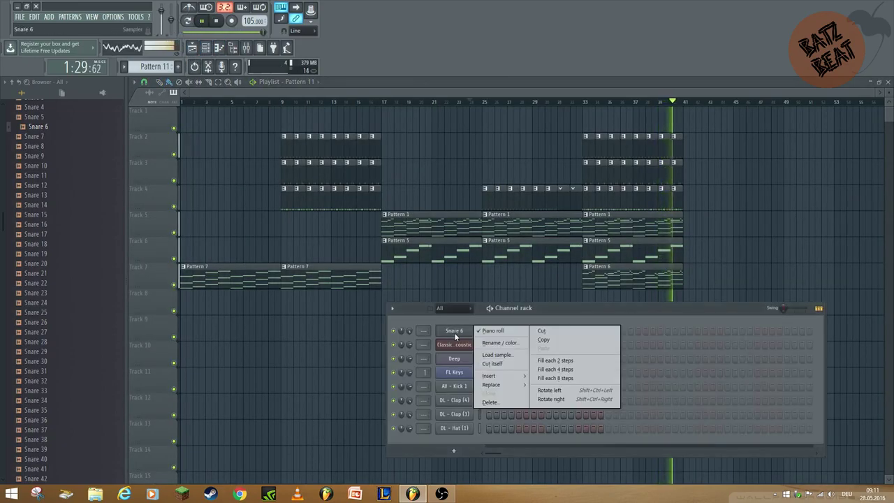
click(559, 361)
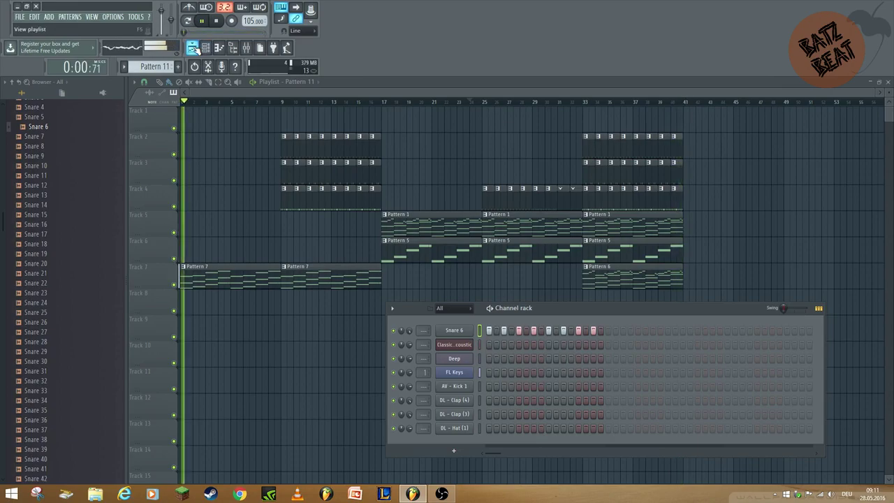
click(206, 48)
click(206, 48)
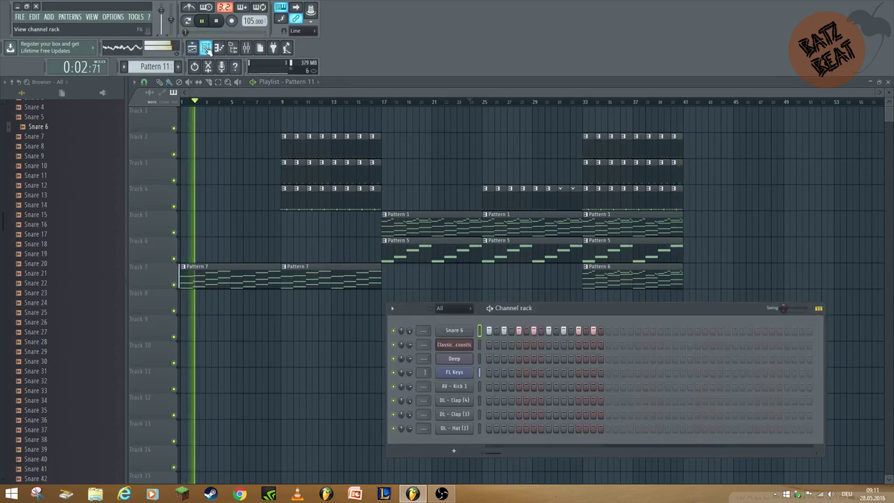
Duplicate Pattern 11's Snare 6 notes on C5 into a faster 1/32-note roll and place the pattern on Track 4 at bar 32.
right_click(458, 331)
click(504, 331)
right_click(455, 330)
click(497, 330)
drag(399, 219, 48, 339)
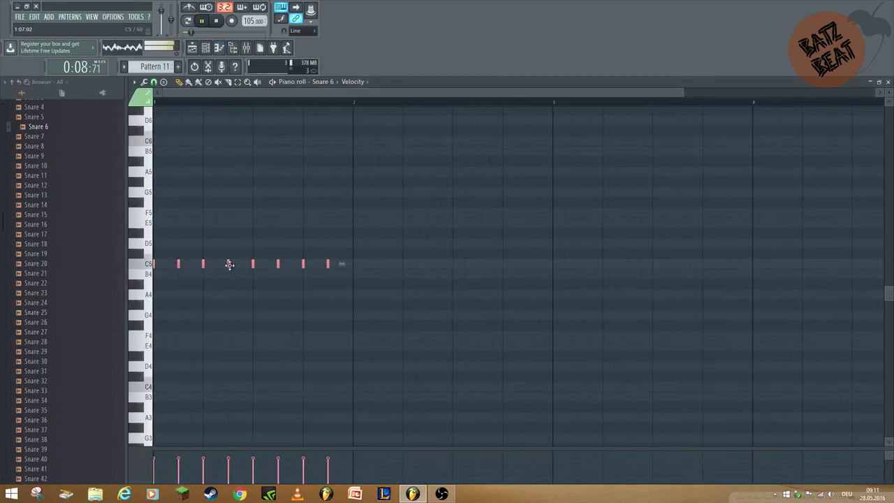
ctrl+scroll(265, 274, up, 2)
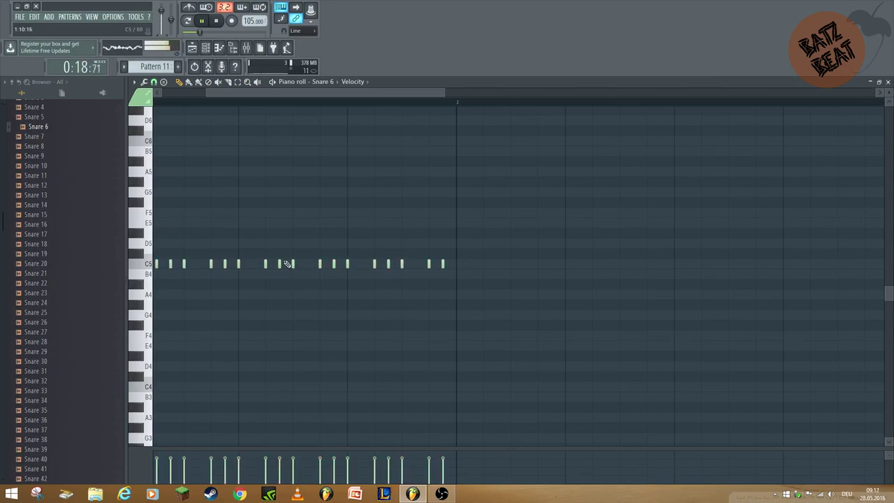
click(190, 47)
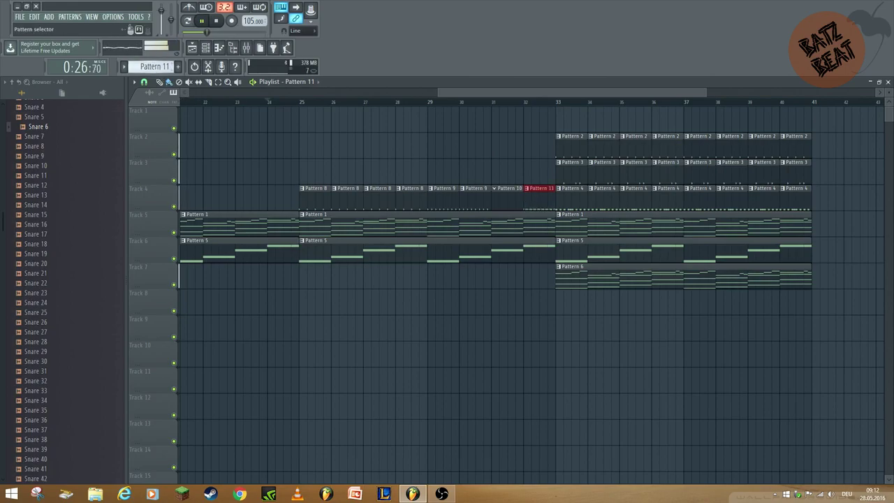
Select Pattern 10 and fill its Snare 6 row on every second step.
click(206, 47)
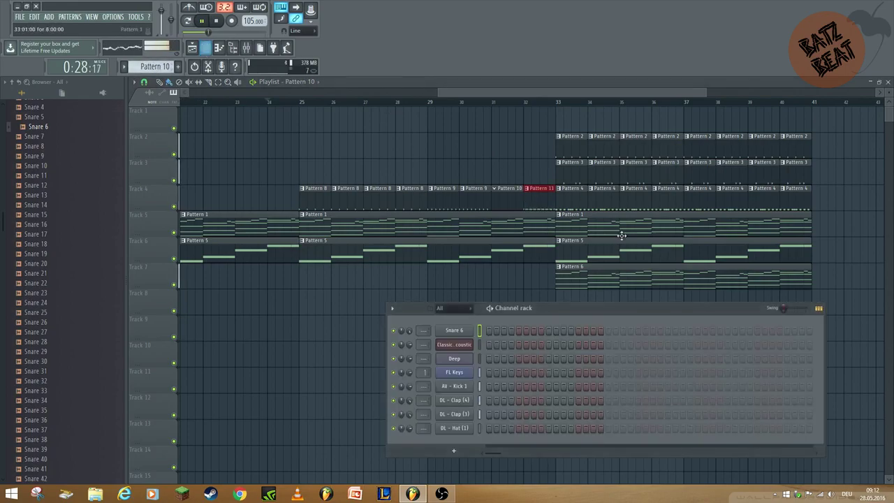
right_click(470, 329)
click(560, 362)
Duplicate Pattern 10's Snare 6 notes into the gaps so the snare plays on all 16 steps.
right_click(463, 332)
click(486, 332)
right_click(461, 332)
click(491, 331)
key(ctrl+a)
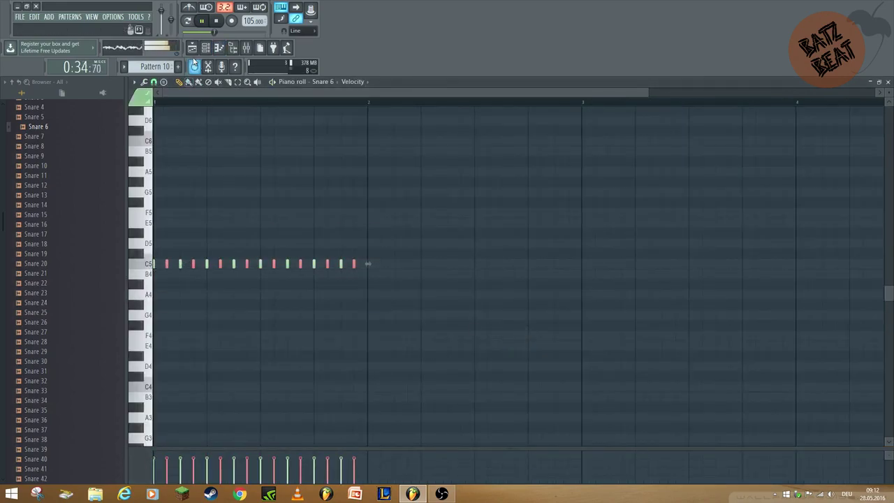
key(F5)
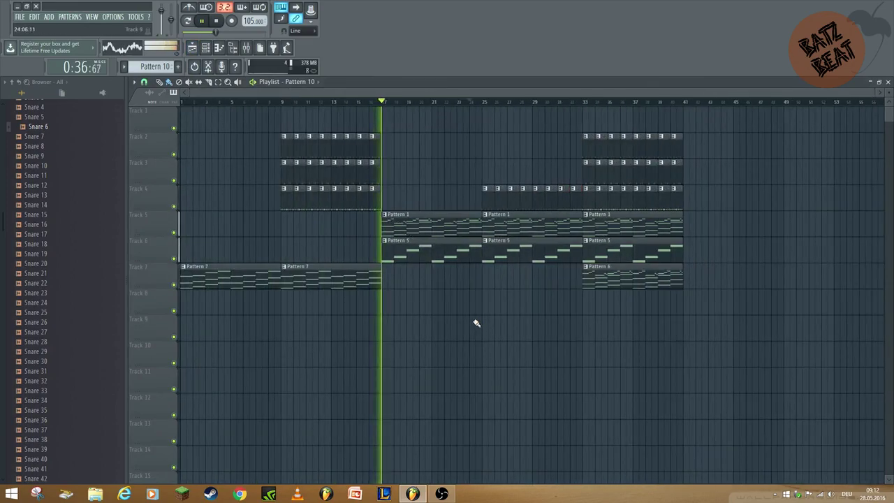
Duplicate the drum clips at bars 33 to 40 on Tracks 2 to 4 to bar 41, and delete the Track 3 clips at bars 45 to 48.
click(182, 102)
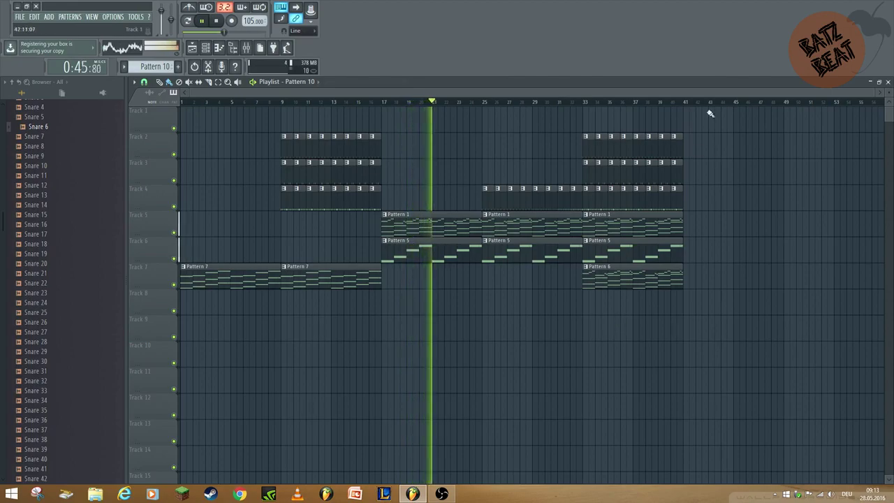
drag(705, 122, 688, 201)
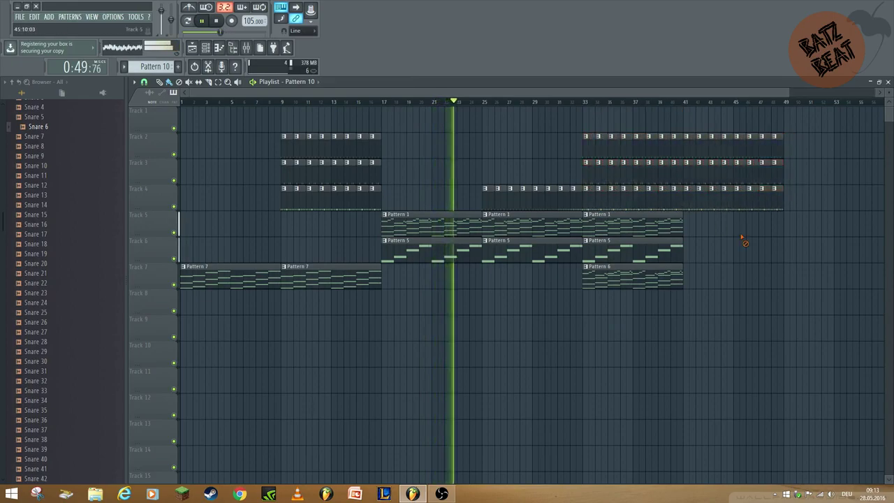
right_click(739, 174)
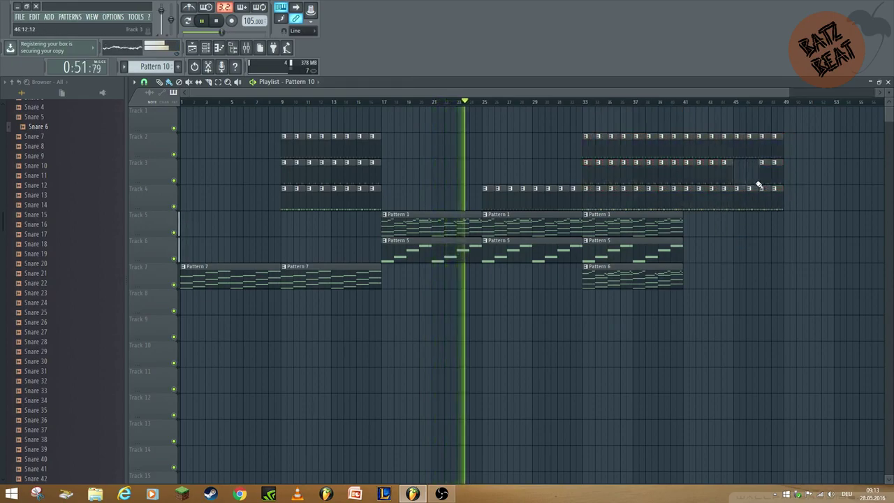
right_click(765, 176)
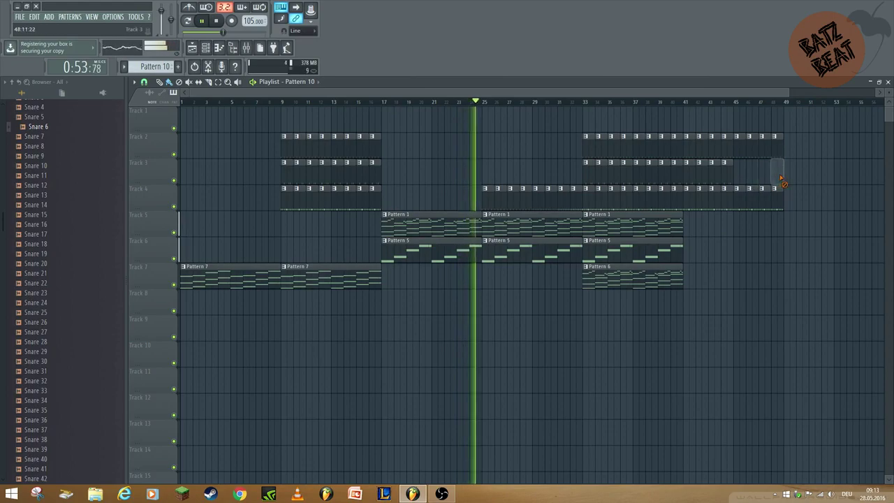
Delete the Track 4 clips at bars 45 to 48, and duplicate Track 3's Pattern 3 clips at bars 43 and 44 to bar 45.
right_click(756, 196)
drag(742, 198, 752, 200)
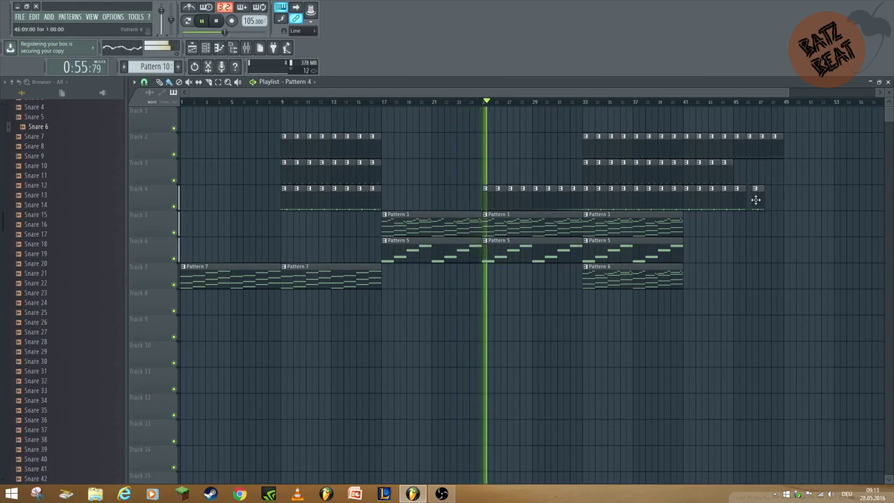
scroll(787, 216, up, 3)
drag(699, 160, 651, 175)
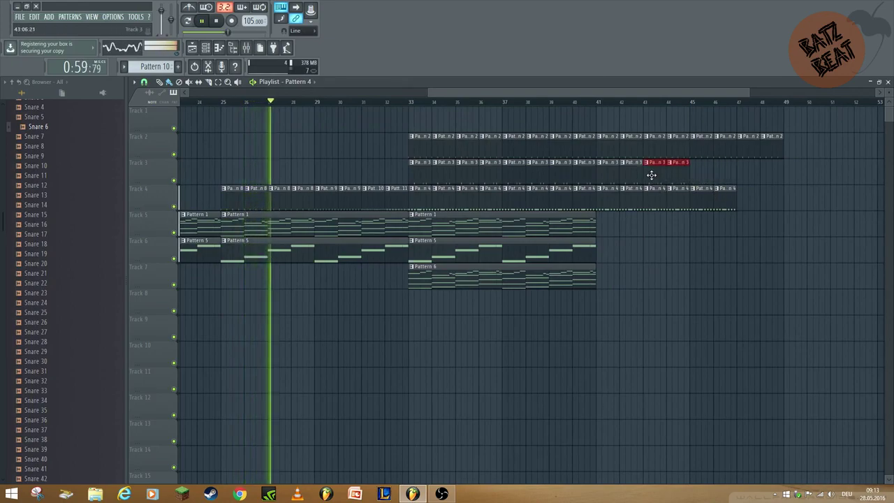
scroll(657, 174, up, 3)
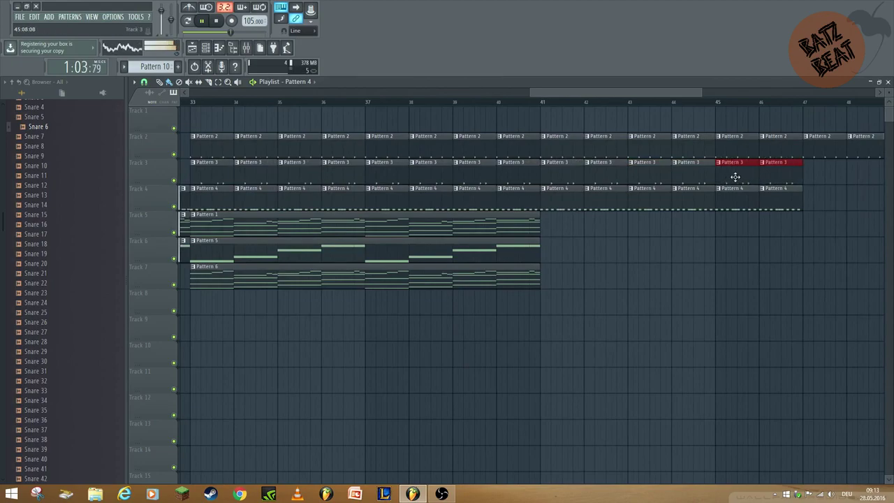
scroll(740, 183, down, 5)
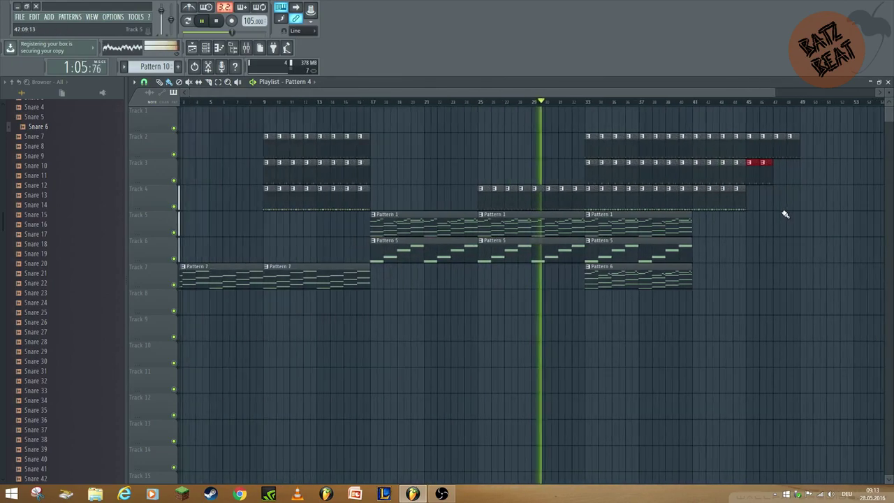
scroll(788, 222, up, 1)
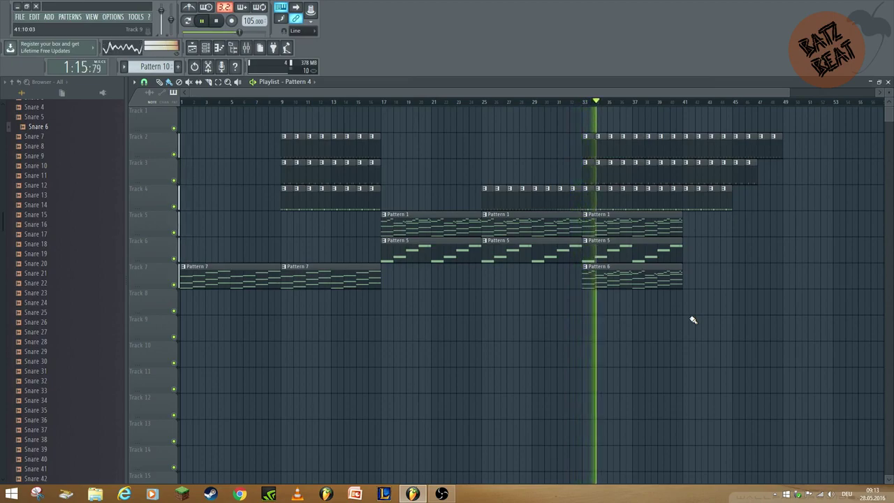
scroll(713, 241, down, 1)
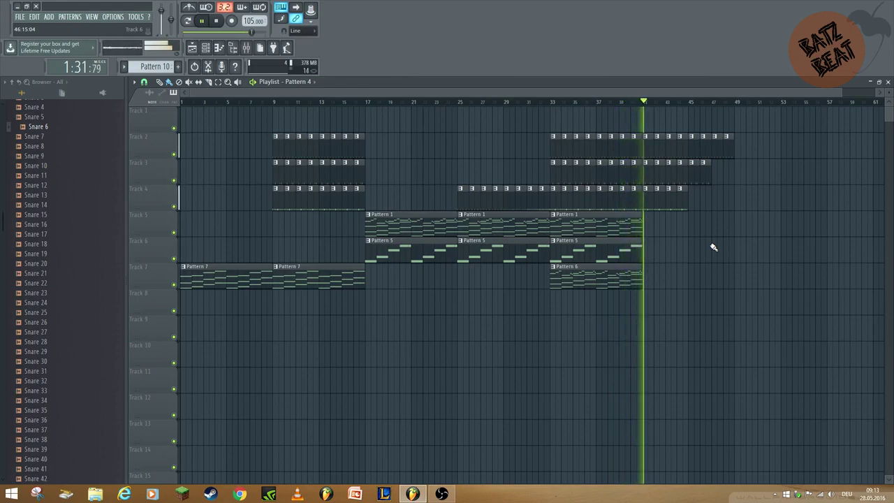
Copy the Pattern 7 clip at bar 9 on Track 7 to bar 41 on the same track.
click(320, 298)
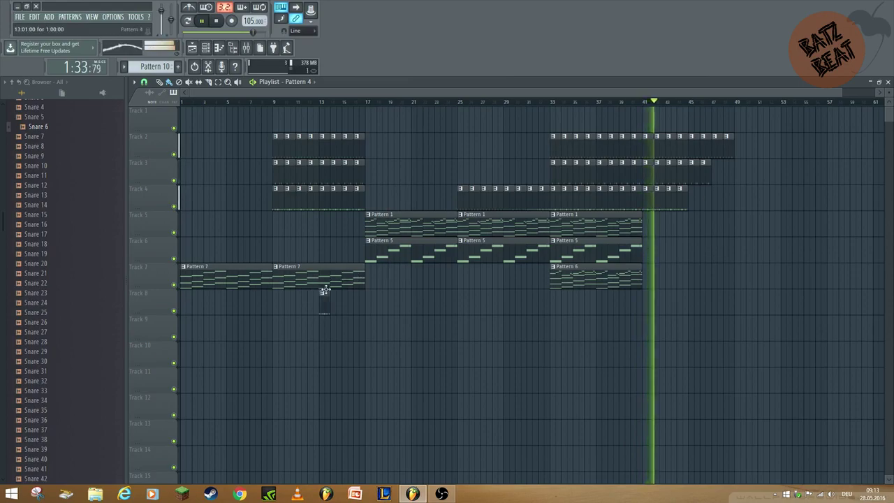
right_click(325, 304)
drag(304, 275, 672, 268)
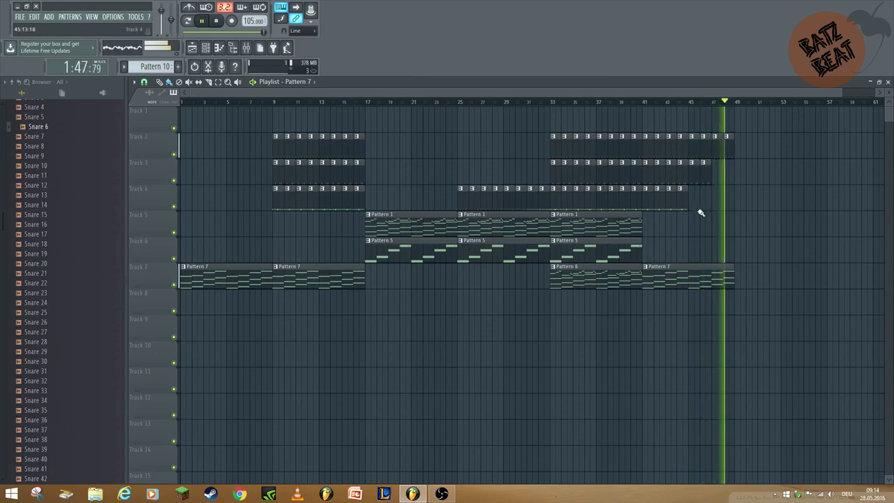
Place a single Pattern 2 clip on Track 2 midway through bar 59, and play the arrangement from around bar 39.
key(space)
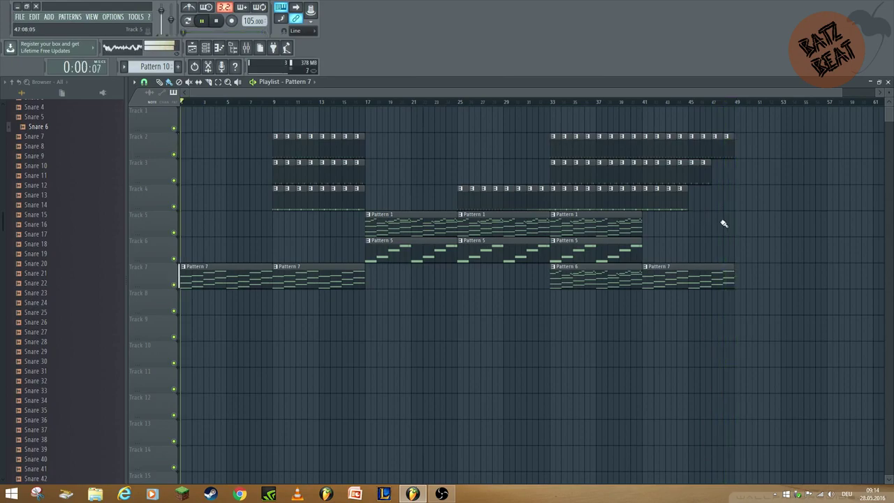
drag(728, 143, 831, 155)
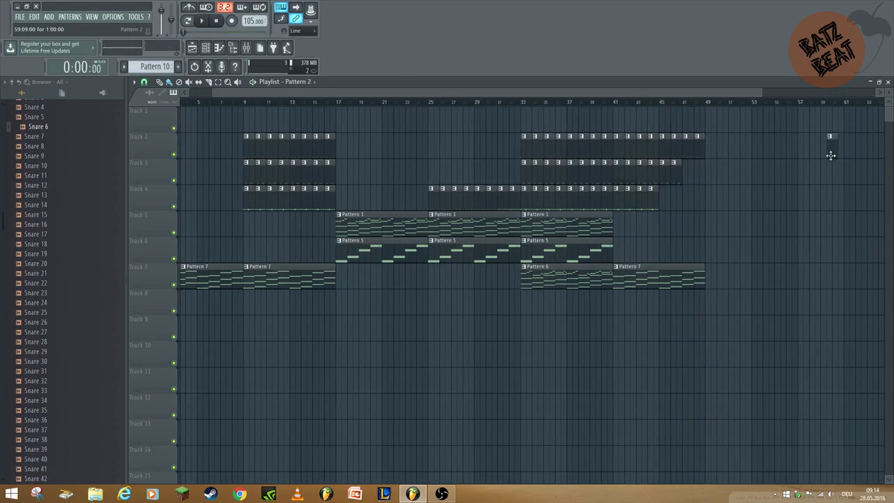
key(space)
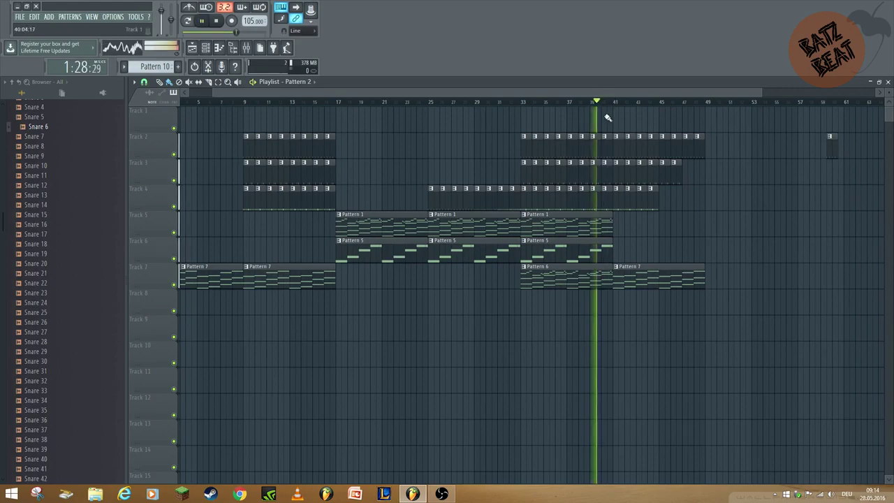